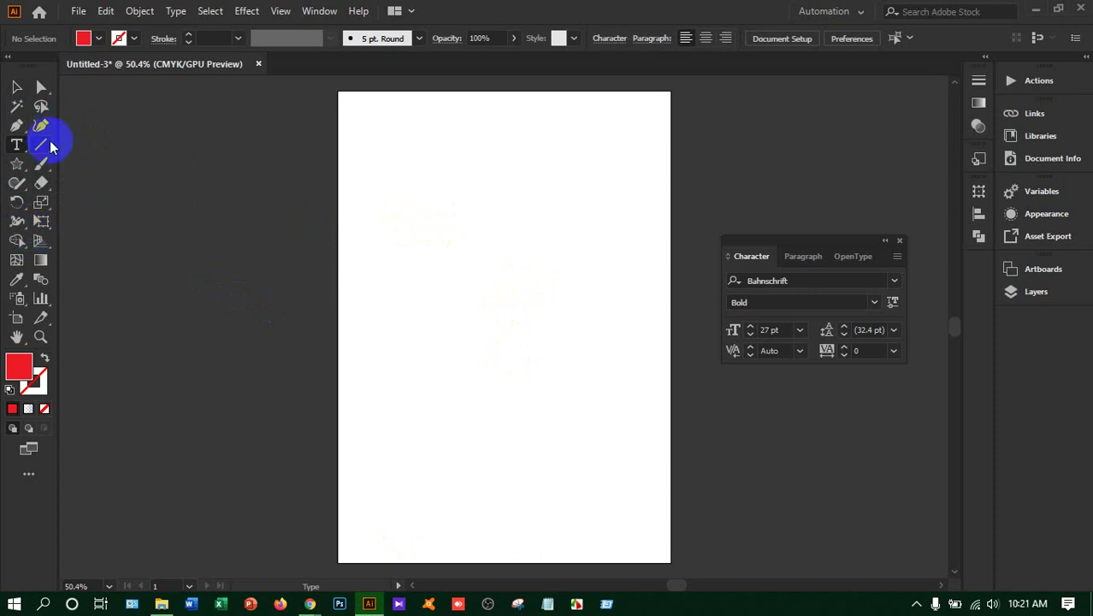
Place Lorem ipsum placeholder text on the artboard and raise its size to 38 pt
drag(21, 149, 69, 146)
click(372, 257)
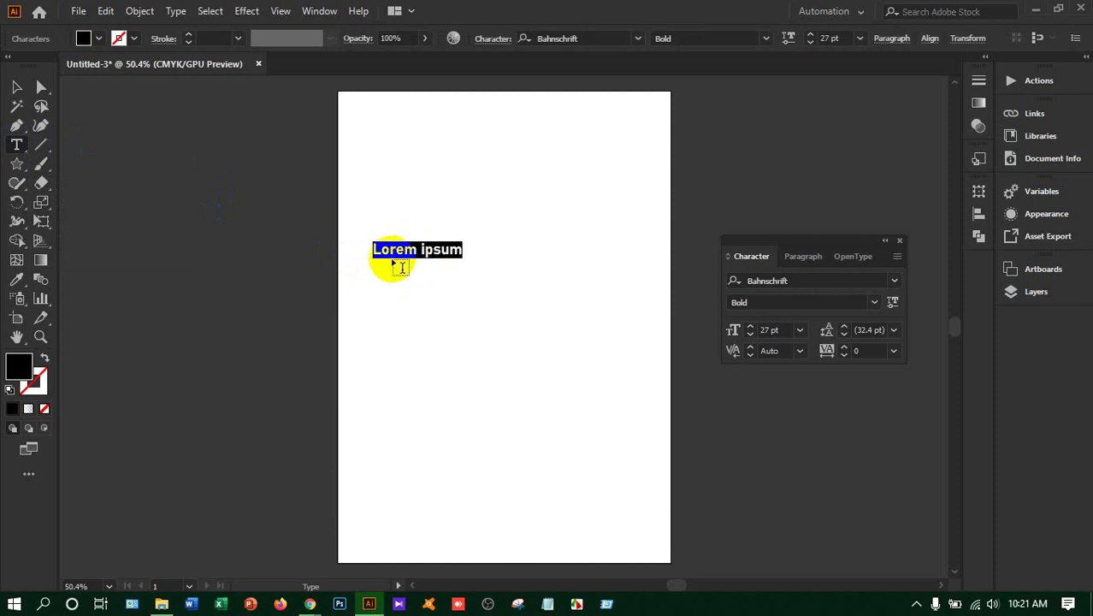
click(811, 36)
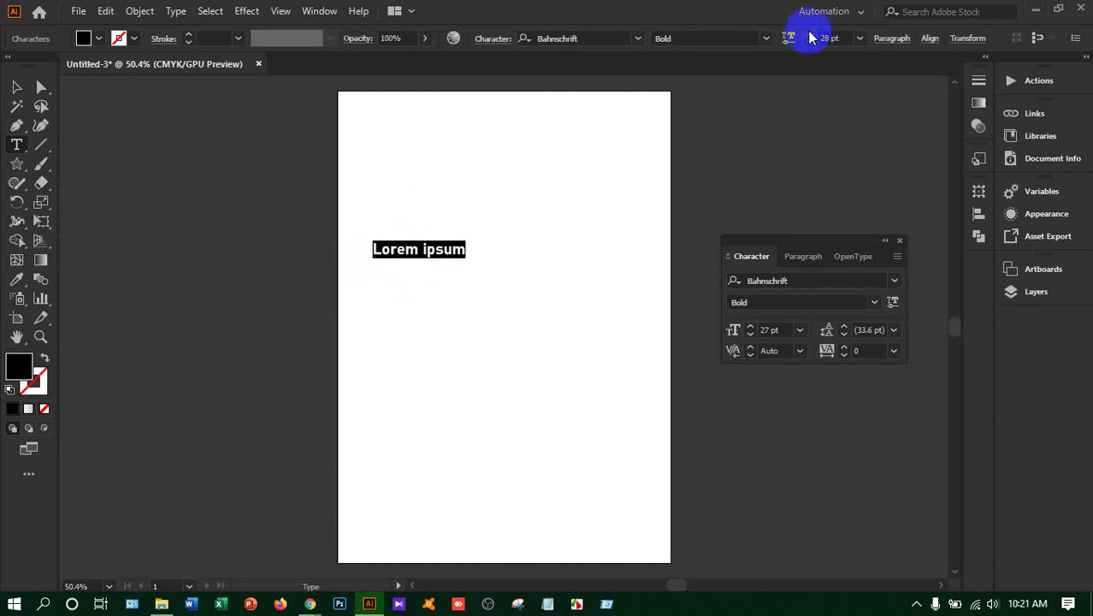
click(811, 36)
click(811, 36)
click(811, 35)
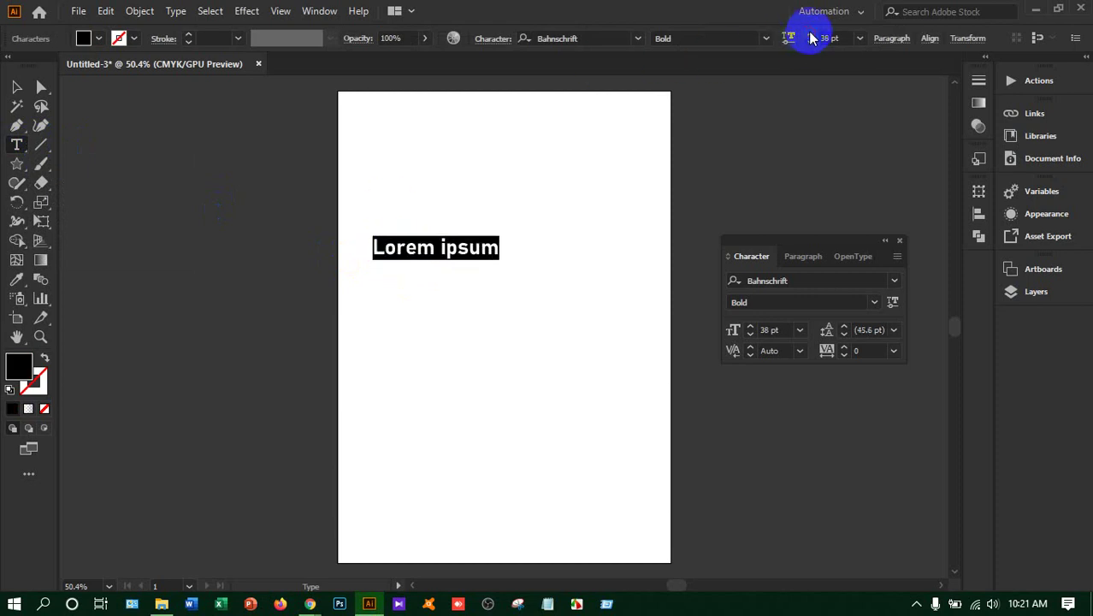
Try Condensed and SemiBold SemiCondensed, then set the font style to Bahnschrift Bold Condensed
click(764, 39)
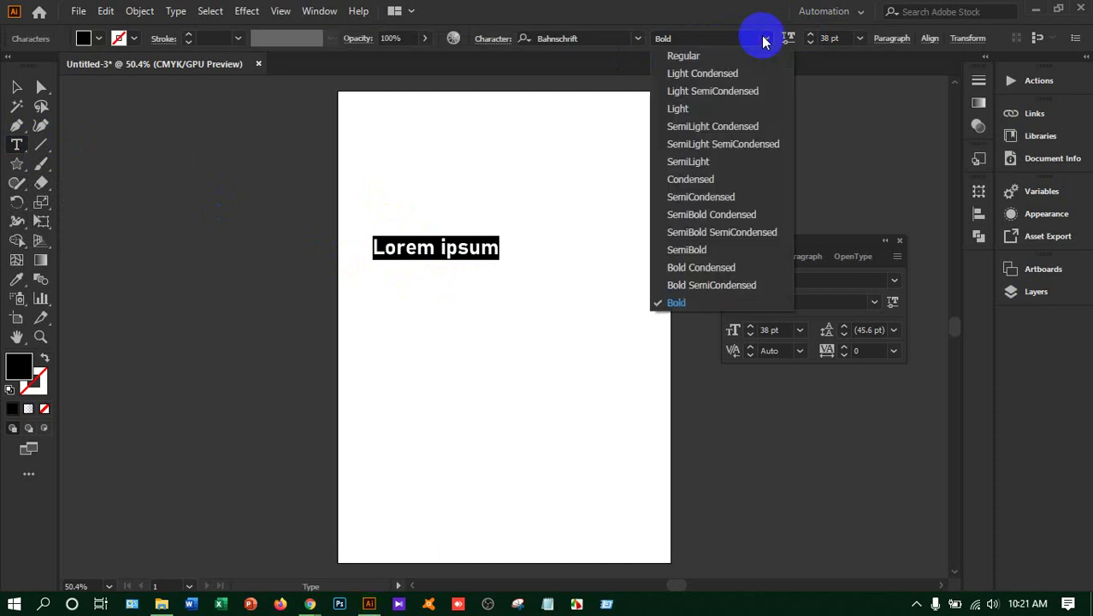
click(700, 178)
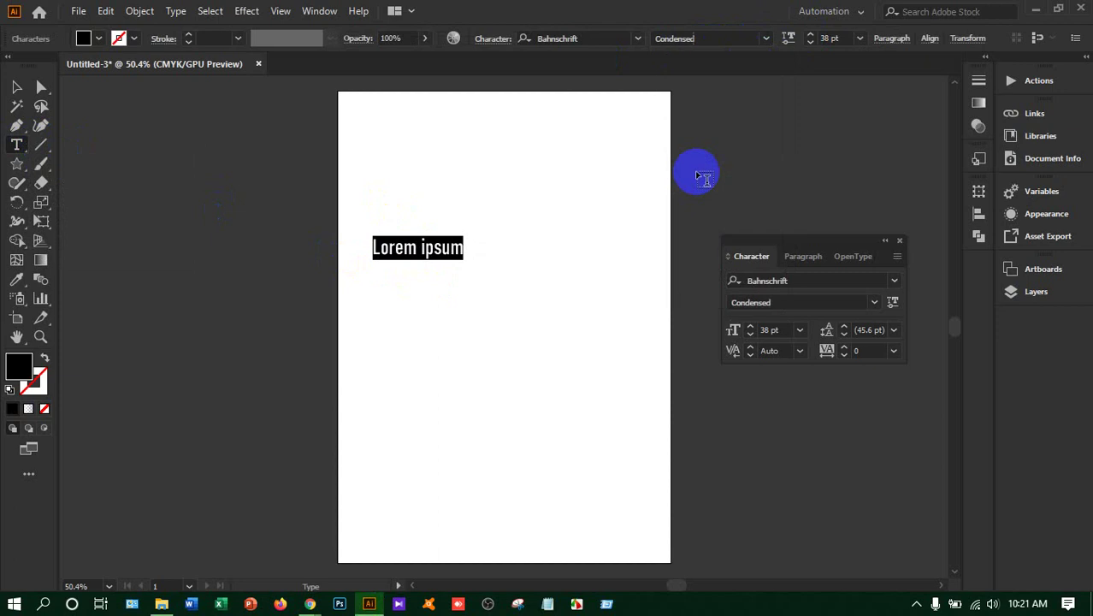
click(767, 38)
click(714, 226)
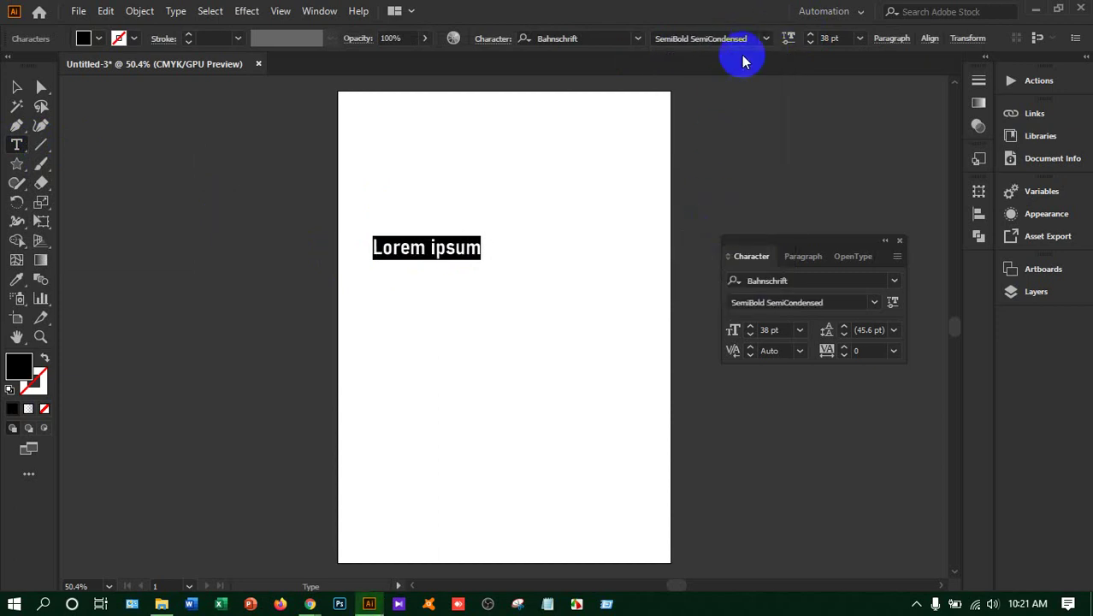
click(765, 41)
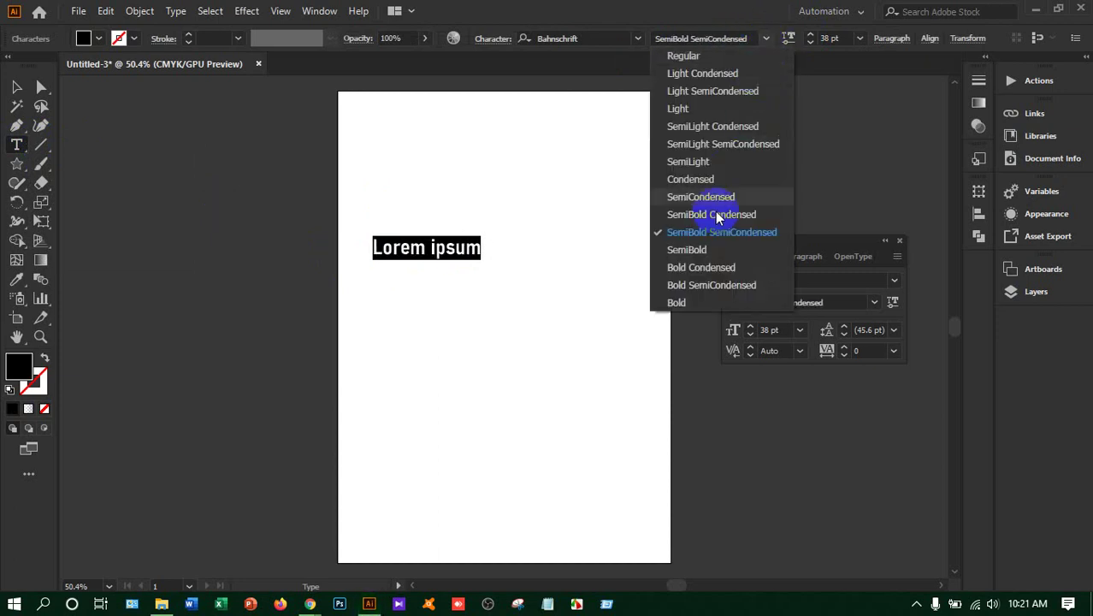
click(695, 270)
Search the font field for arial and apply an Arial face
click(578, 39)
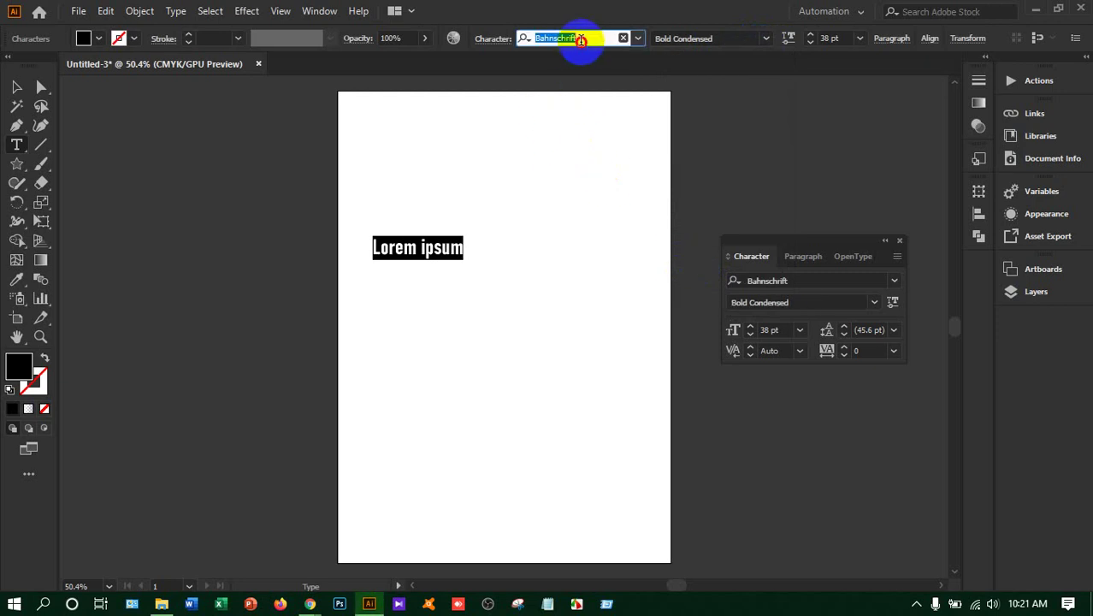
text(arial)
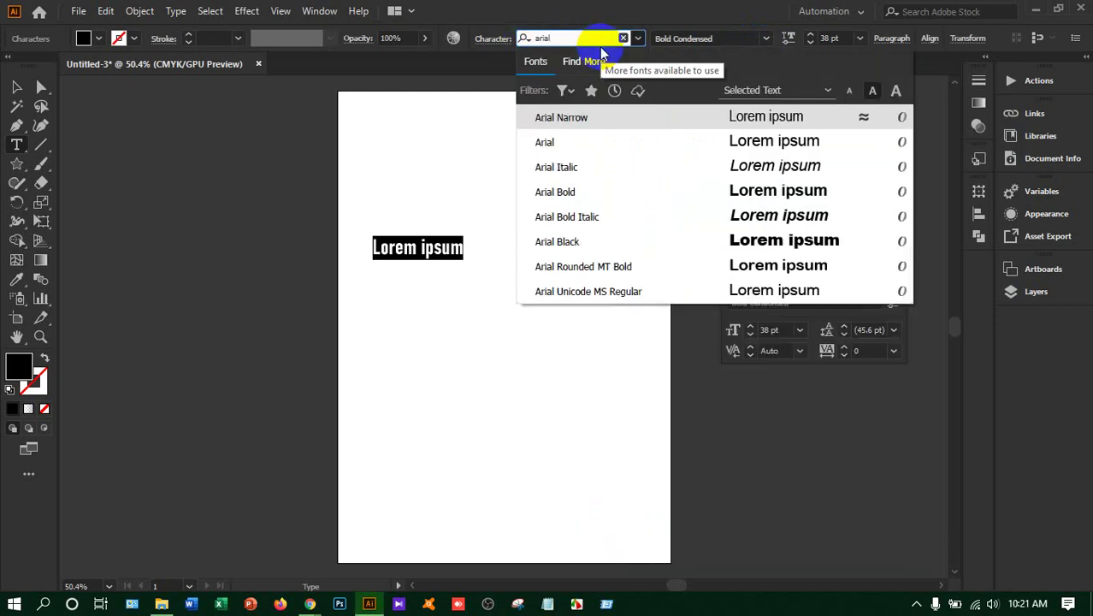
click(623, 241)
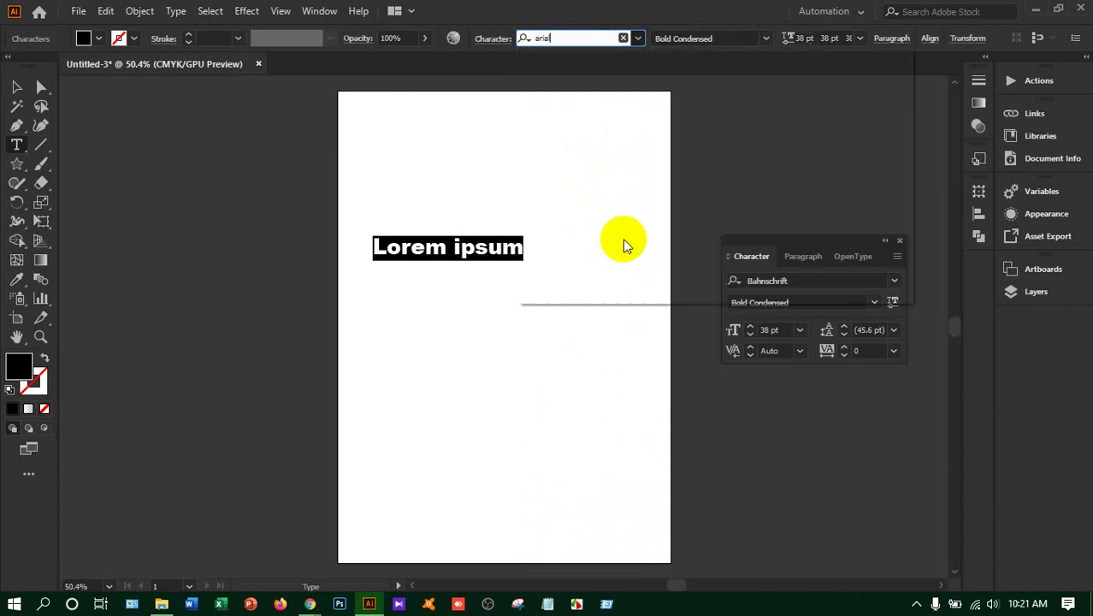
Switch the font to Comic Sans MS and move the Character panel near the text
click(638, 39)
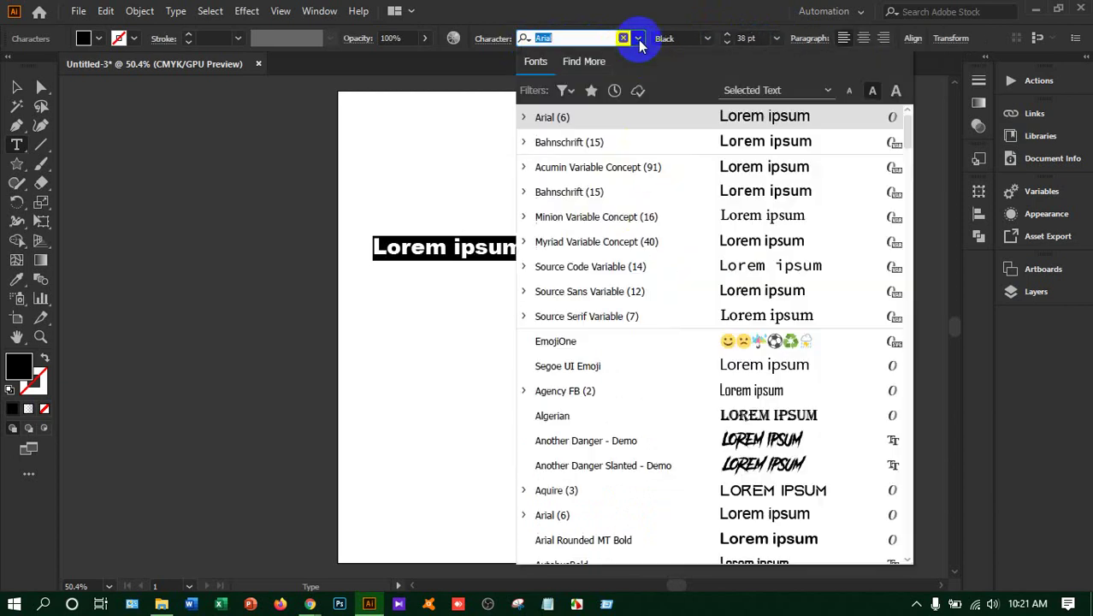
scroll(670, 273, down, 10)
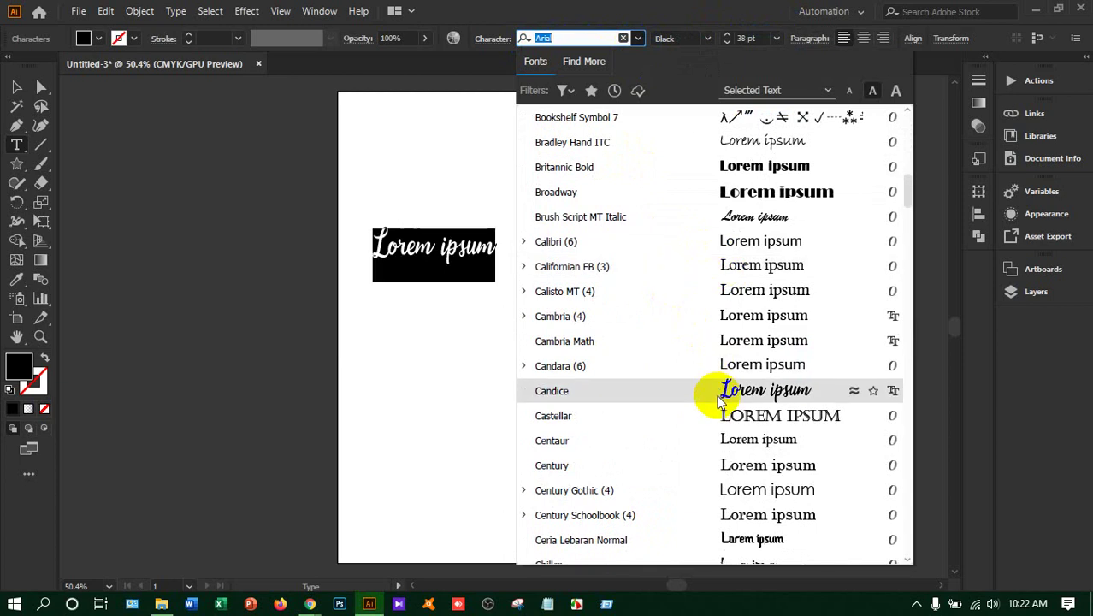
scroll(718, 402, down, 3)
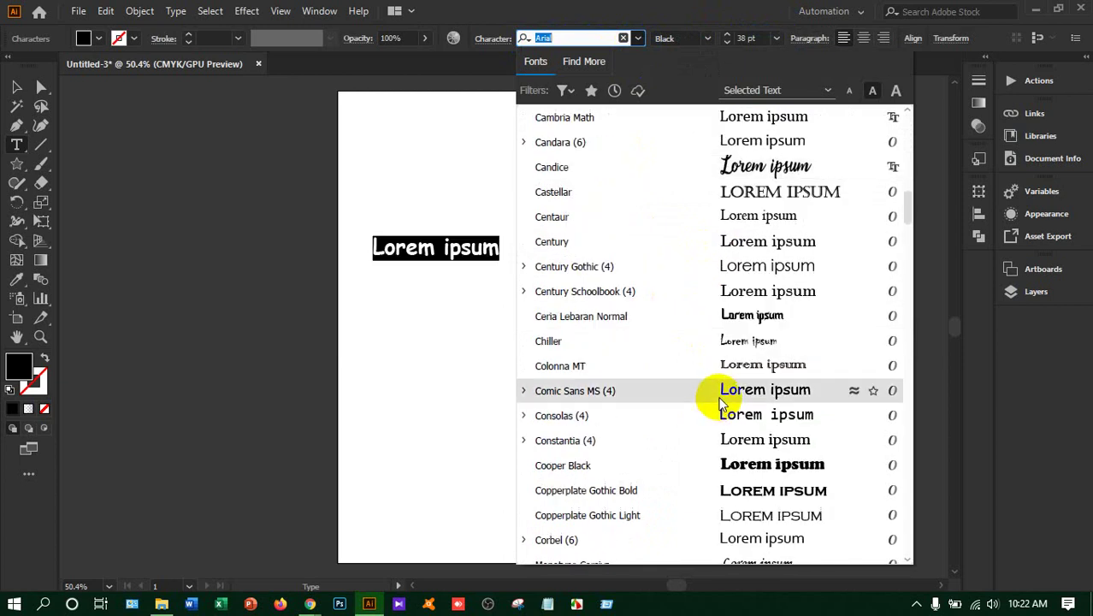
click(720, 399)
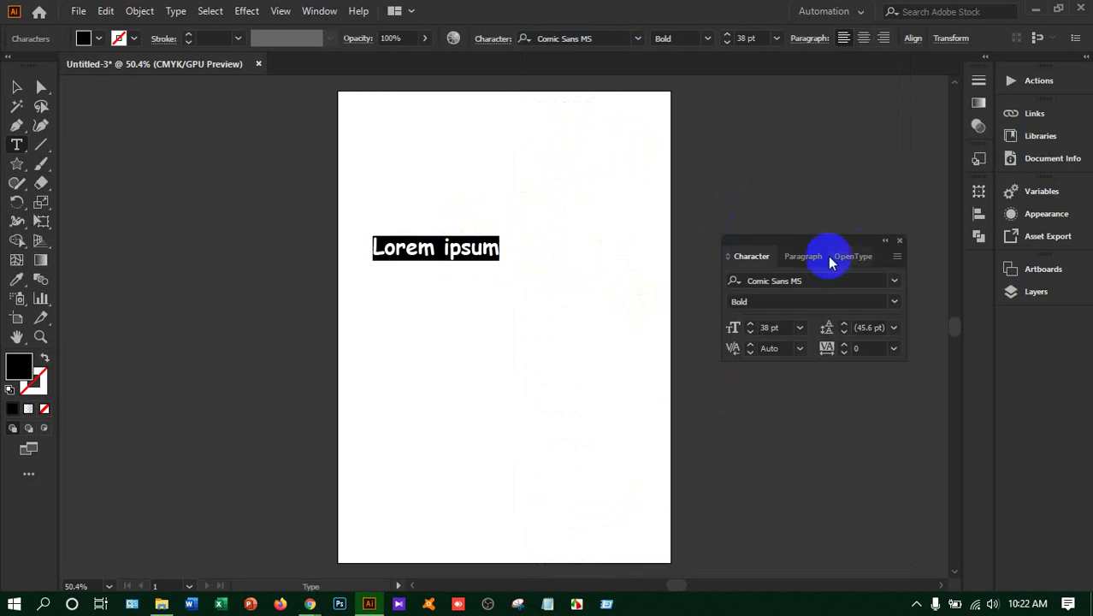
drag(832, 243, 525, 306)
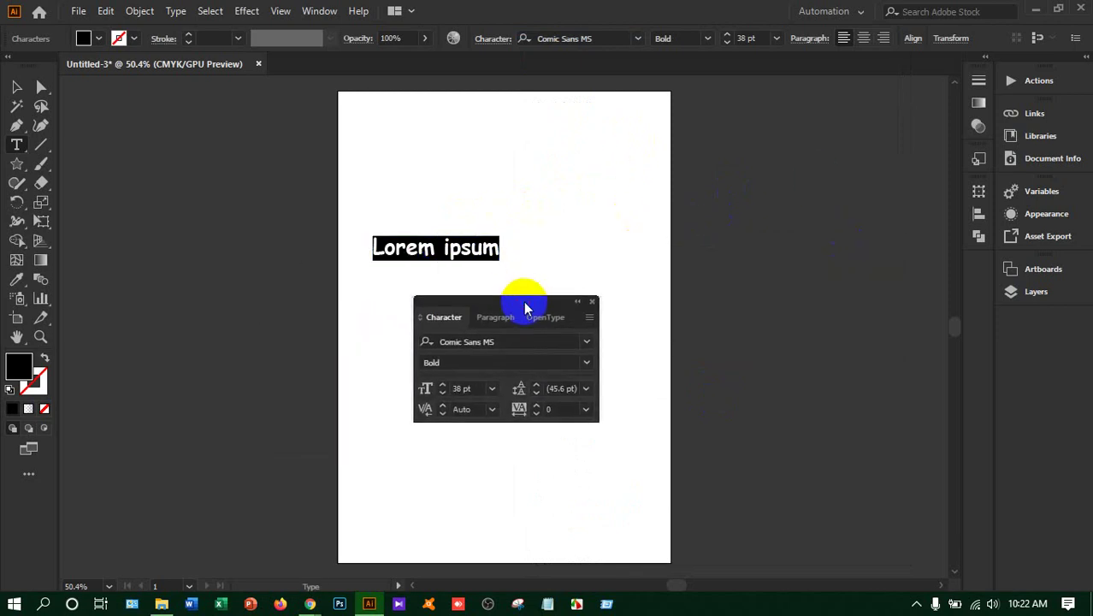
Change the font to Arial, trying Italic before settling on the Black style
click(587, 341)
click(493, 452)
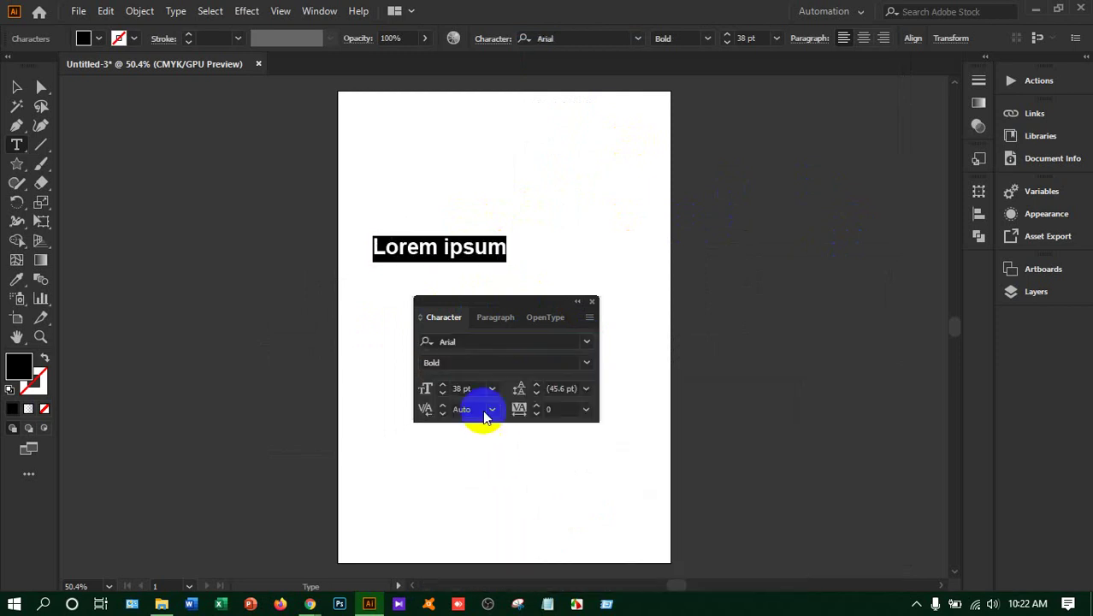
click(587, 365)
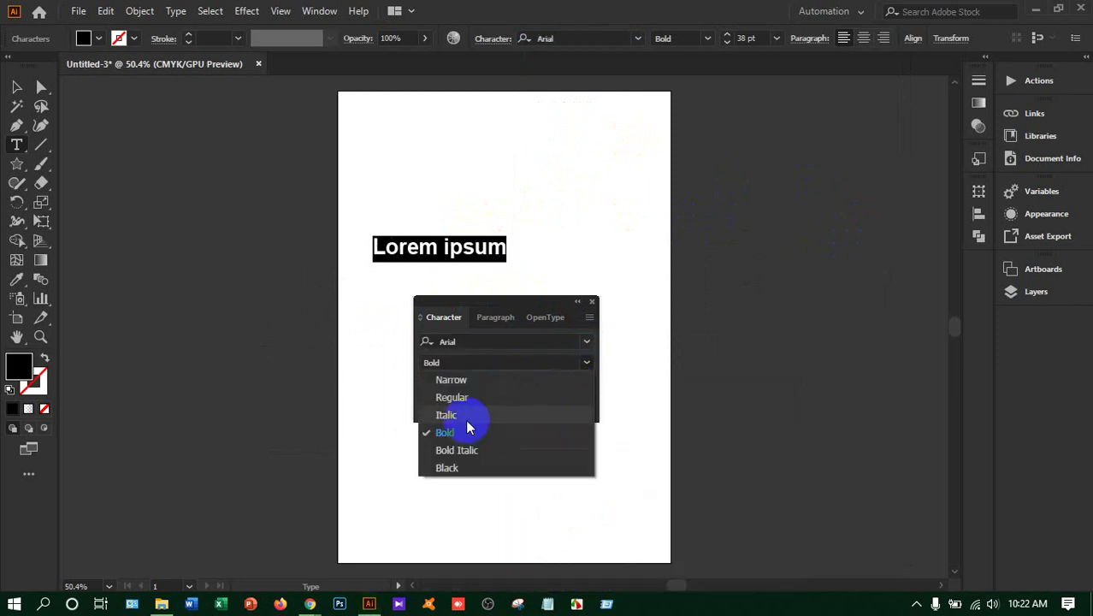
click(465, 417)
click(583, 363)
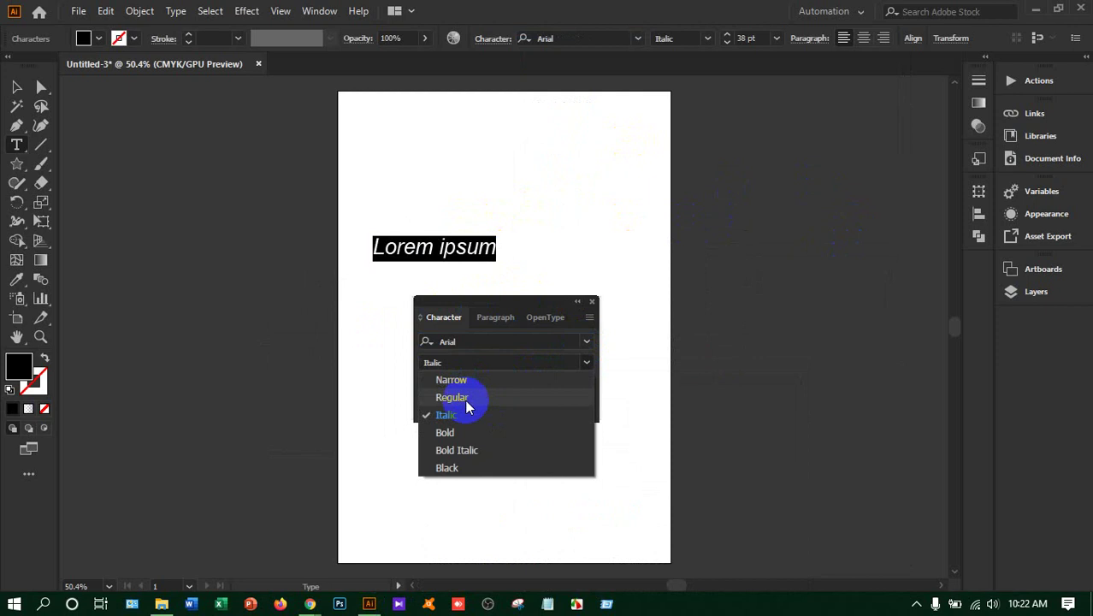
click(453, 466)
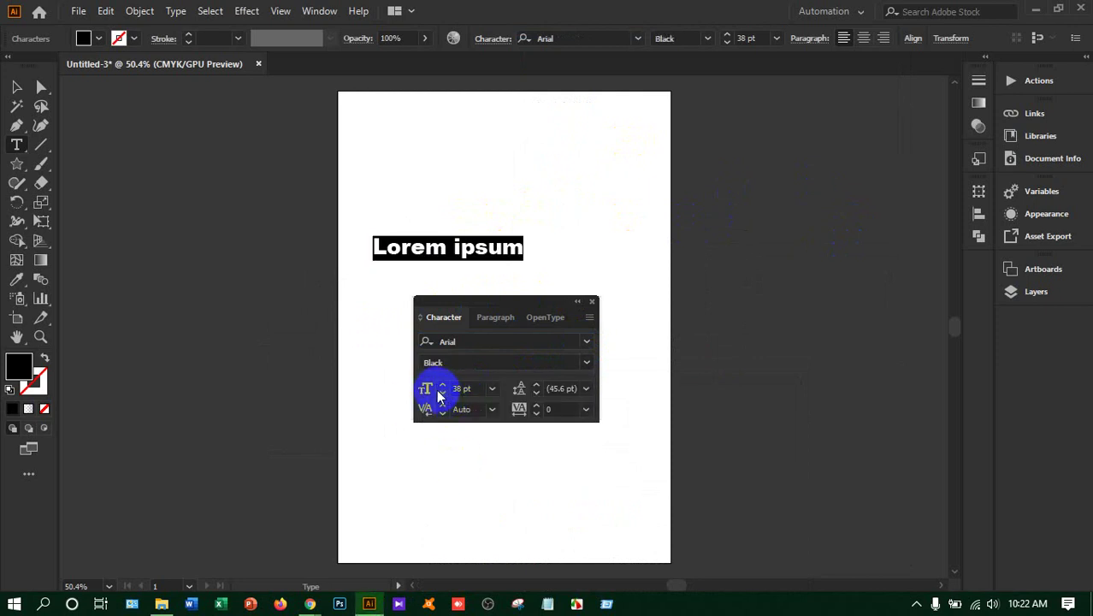
Step the font size up from 38 pt to 52 pt
click(443, 385)
click(443, 385)
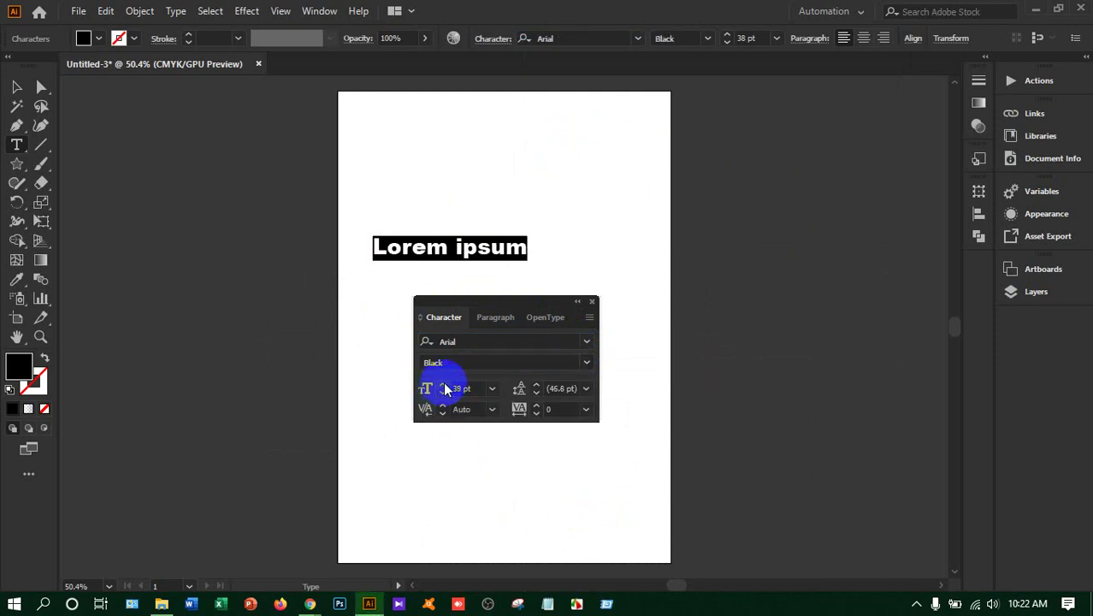
click(443, 385)
click(443, 385)
click(444, 385)
click(443, 385)
click(443, 385)
click(444, 385)
click(443, 385)
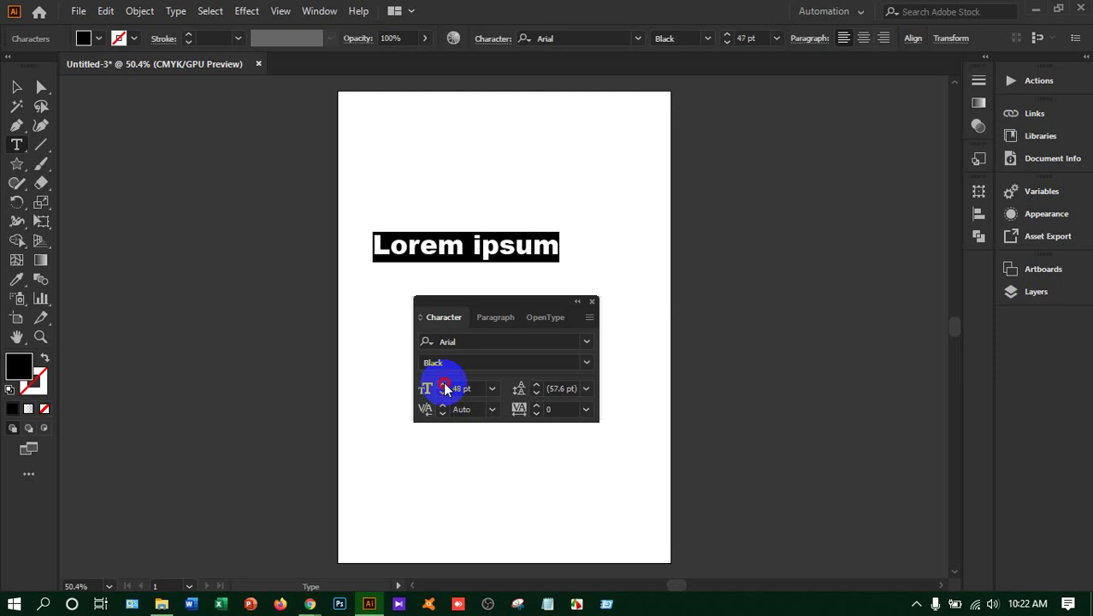
click(443, 385)
click(443, 384)
click(443, 385)
click(443, 385)
click(443, 385)
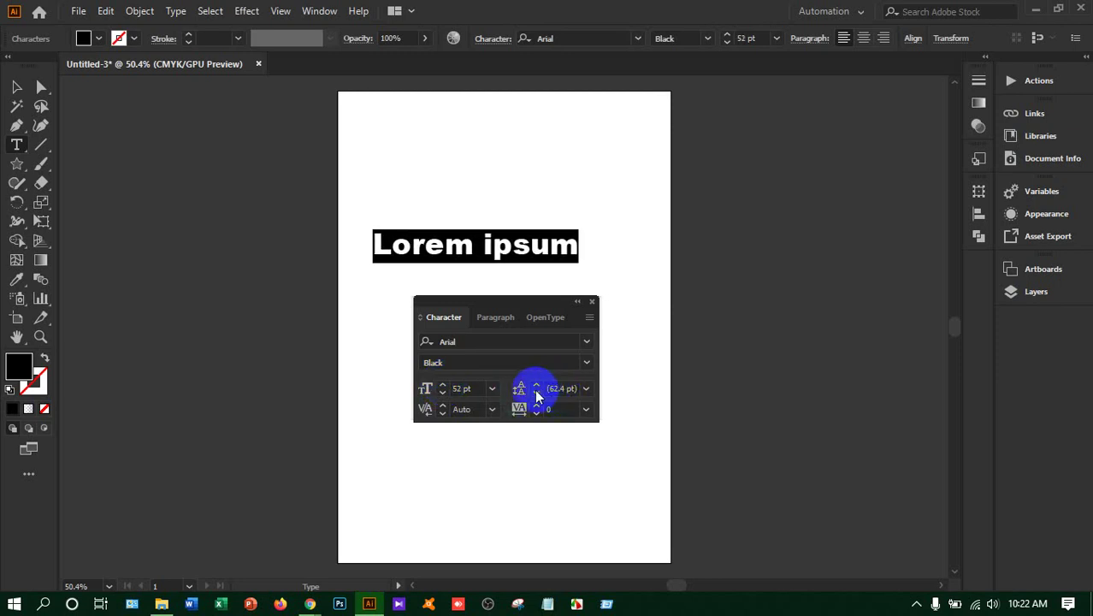
Break 'ipsum' onto a second line and select both lines
click(482, 249)
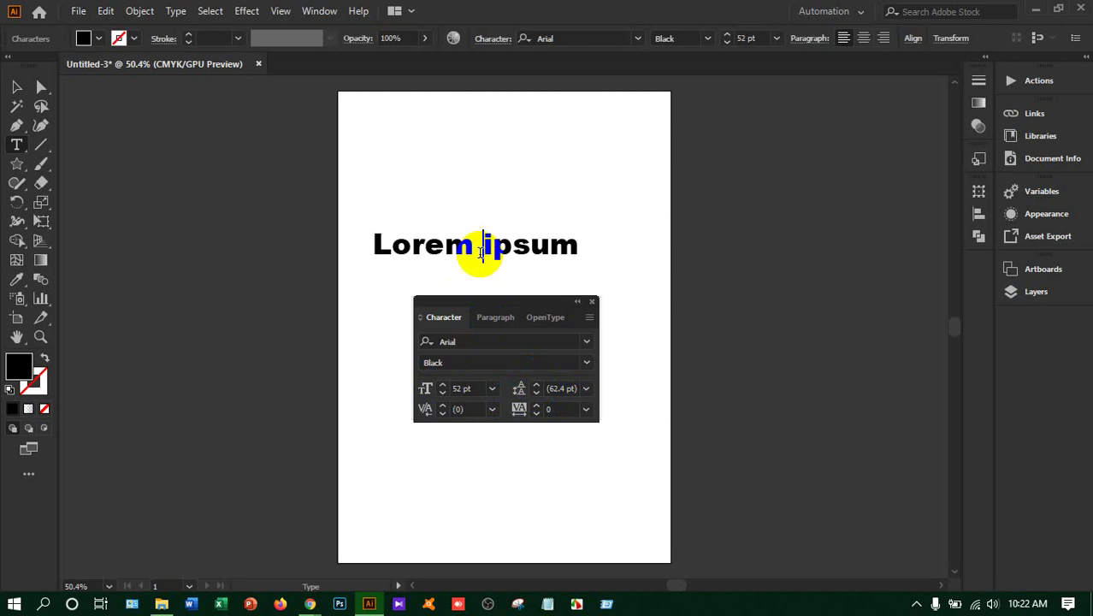
key(Return)
key(ctrl+a)
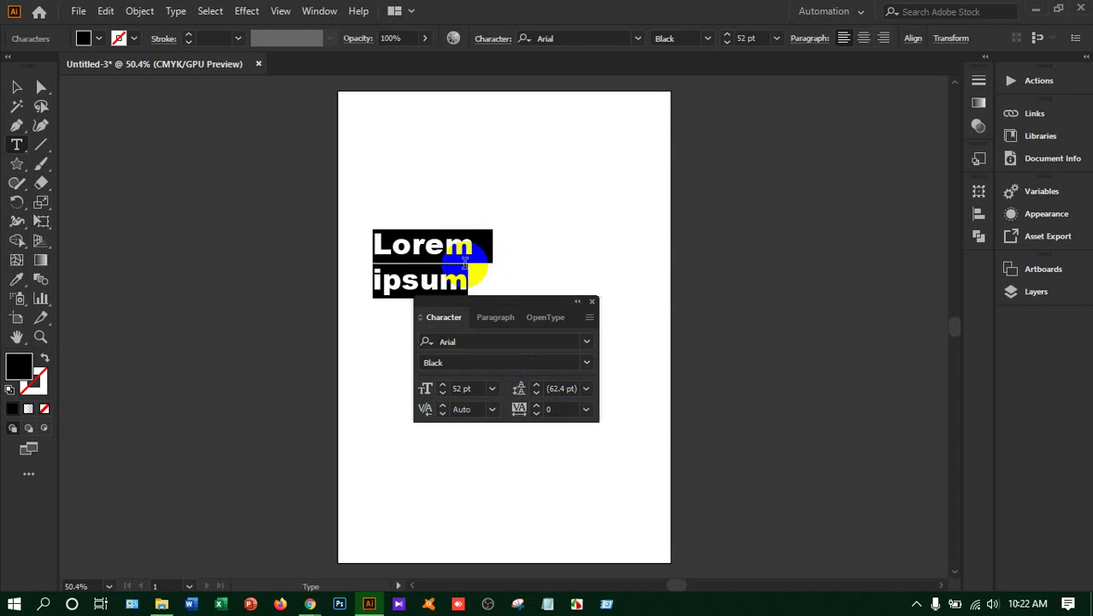
Set the leading to 52 pt and tracking to 28 for both lines
click(535, 388)
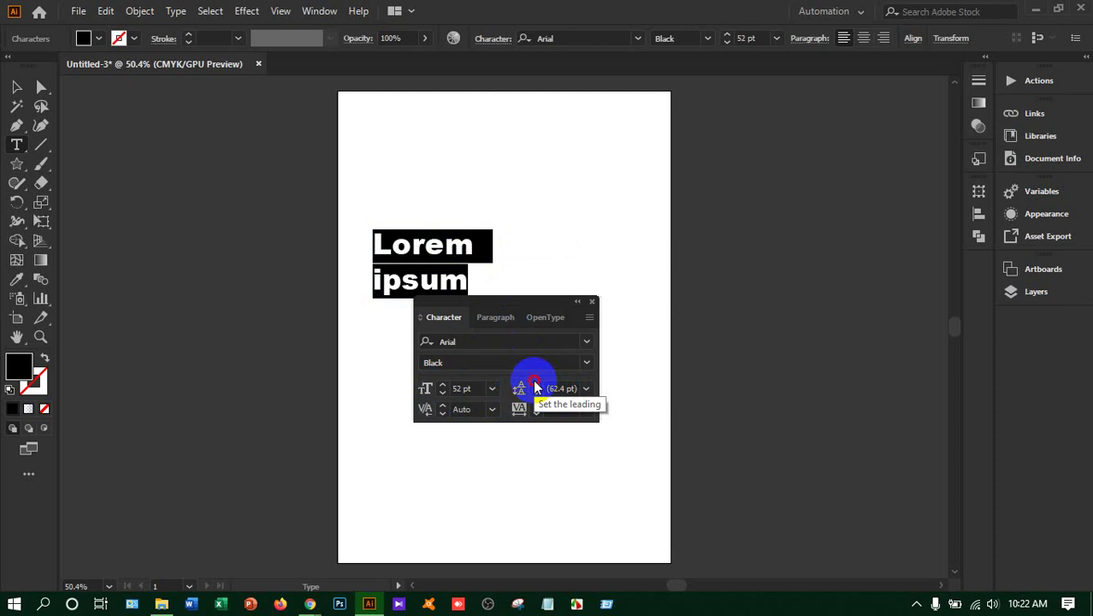
click(536, 388)
click(537, 387)
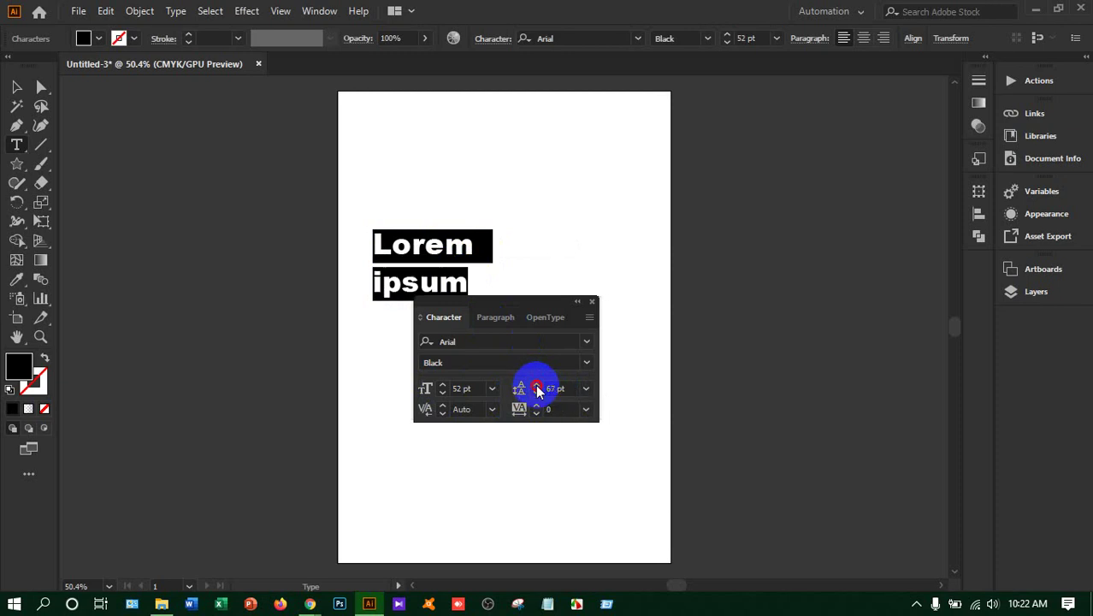
click(537, 388)
drag(537, 308, 731, 306)
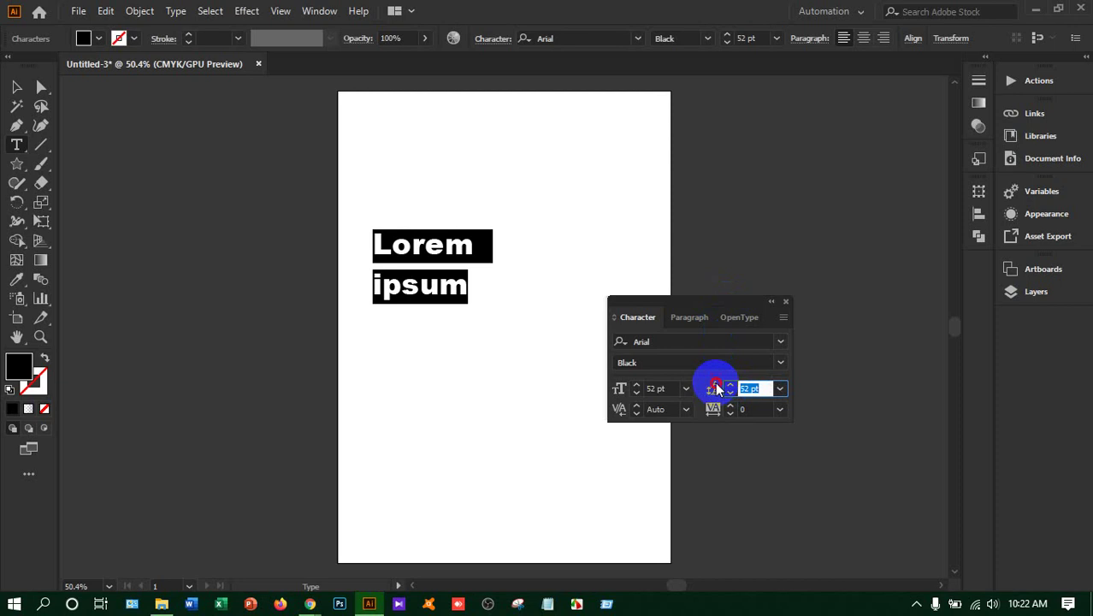
click(733, 410)
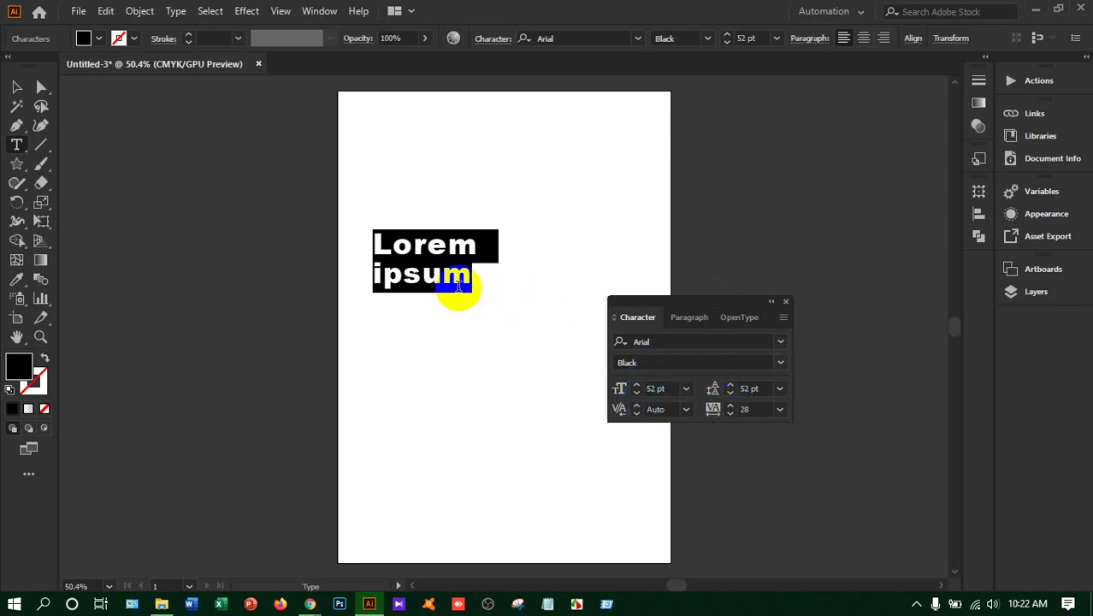
drag(467, 275, 365, 264)
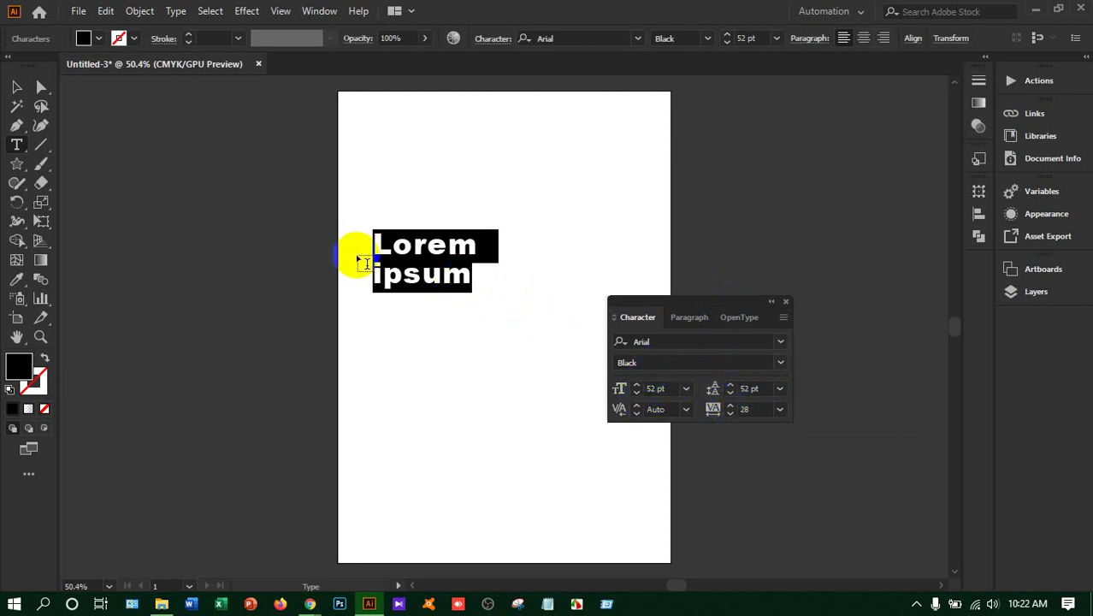
Replace the Lorem ipsum text with a typed two-word personal name
key(BackSpace)
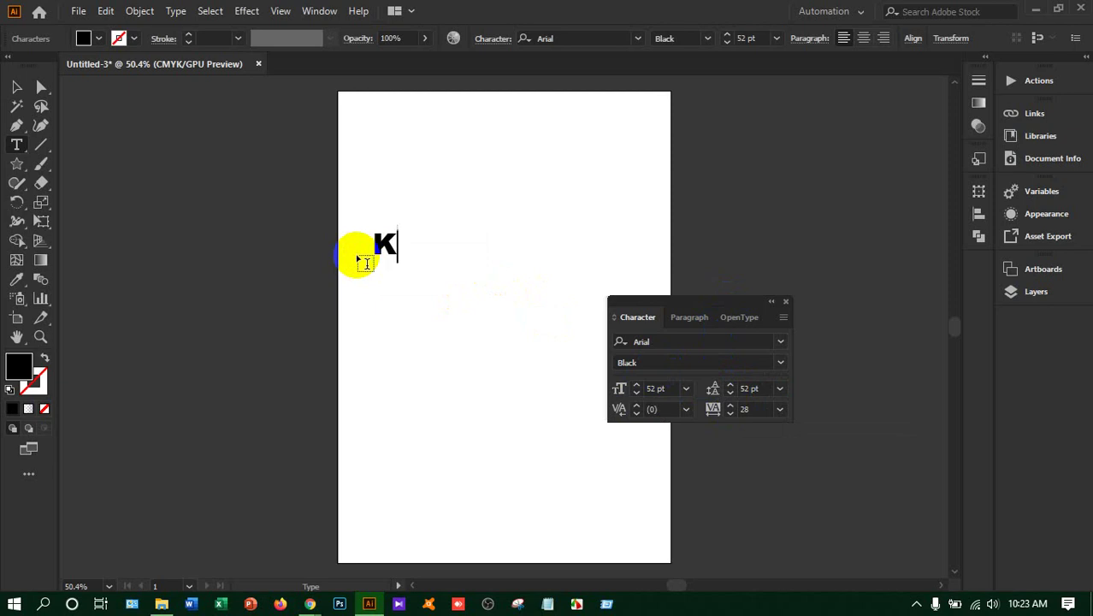
text(KAZIUL ISLA)
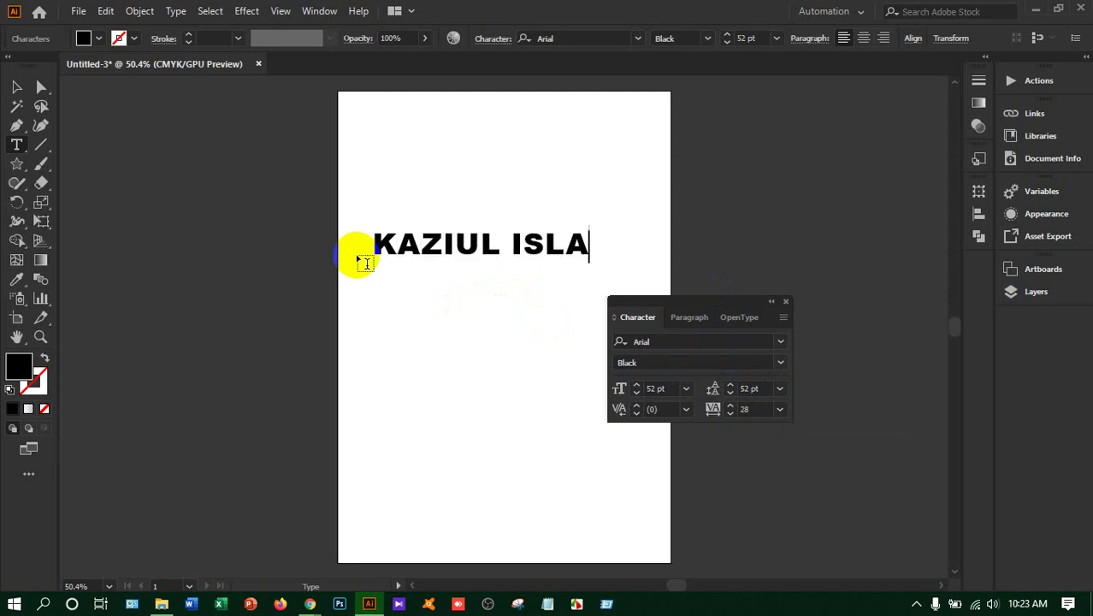
text(M)
key(ctrl+a)
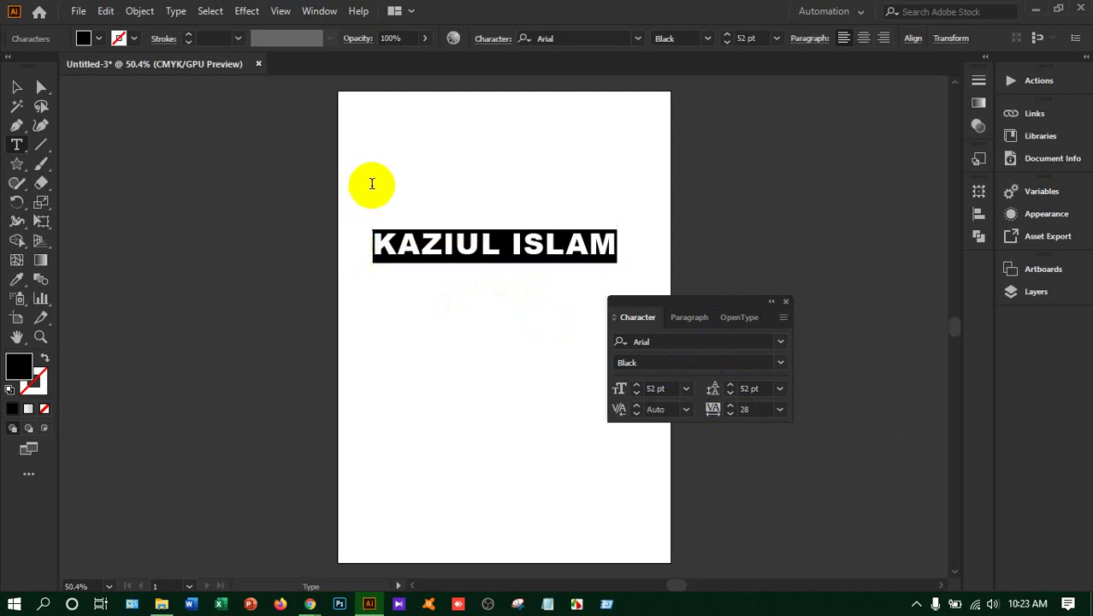
Set the name heading in the AutobusBold font and reselect all its text
click(780, 342)
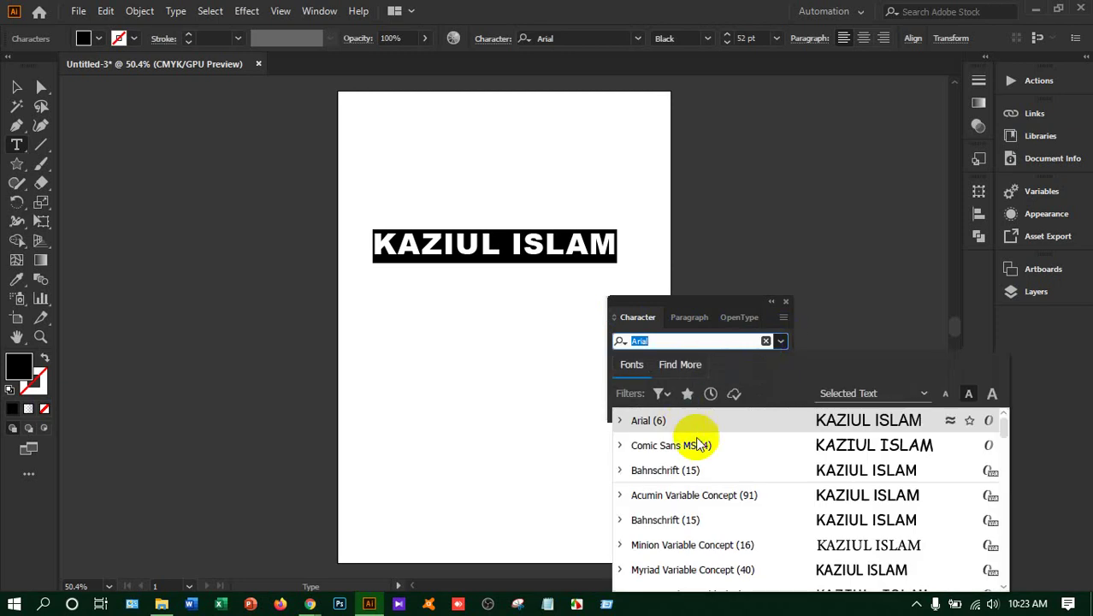
scroll(682, 465, down, 5)
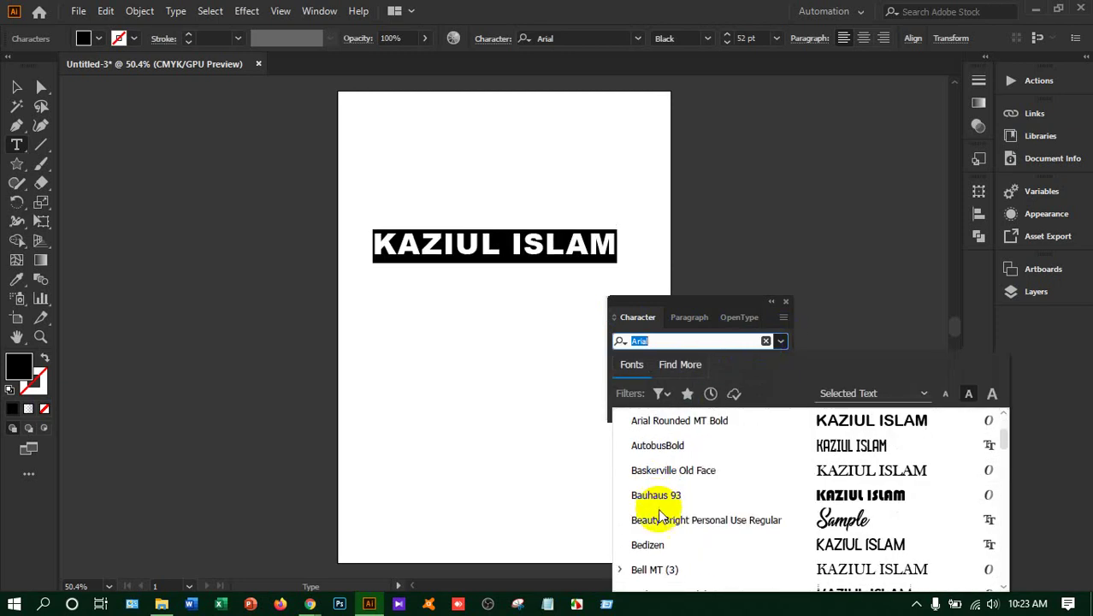
click(666, 446)
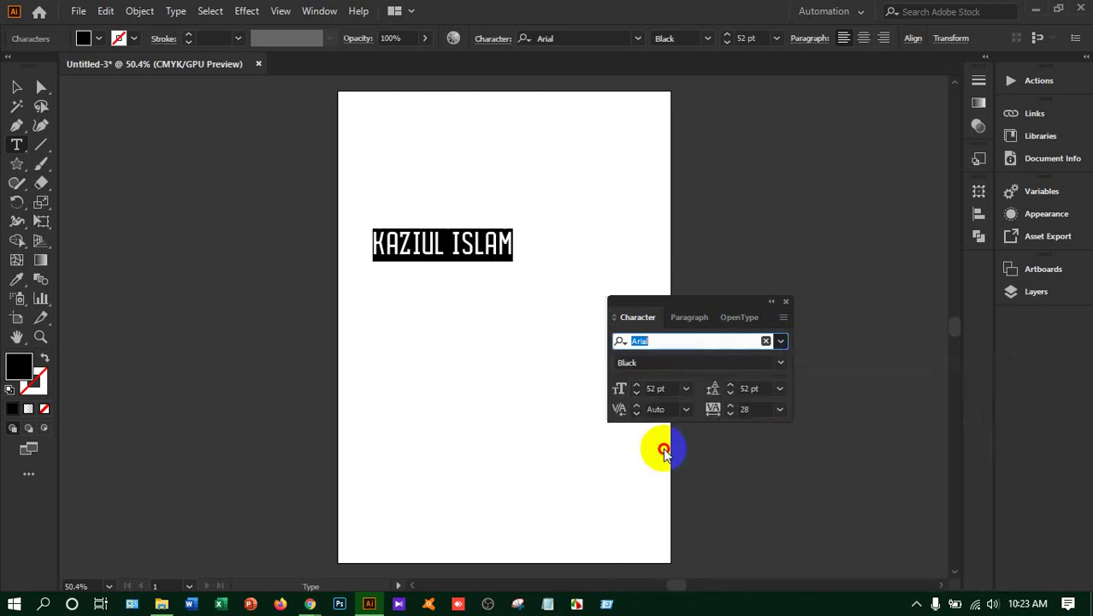
click(409, 247)
key(ctrl+a)
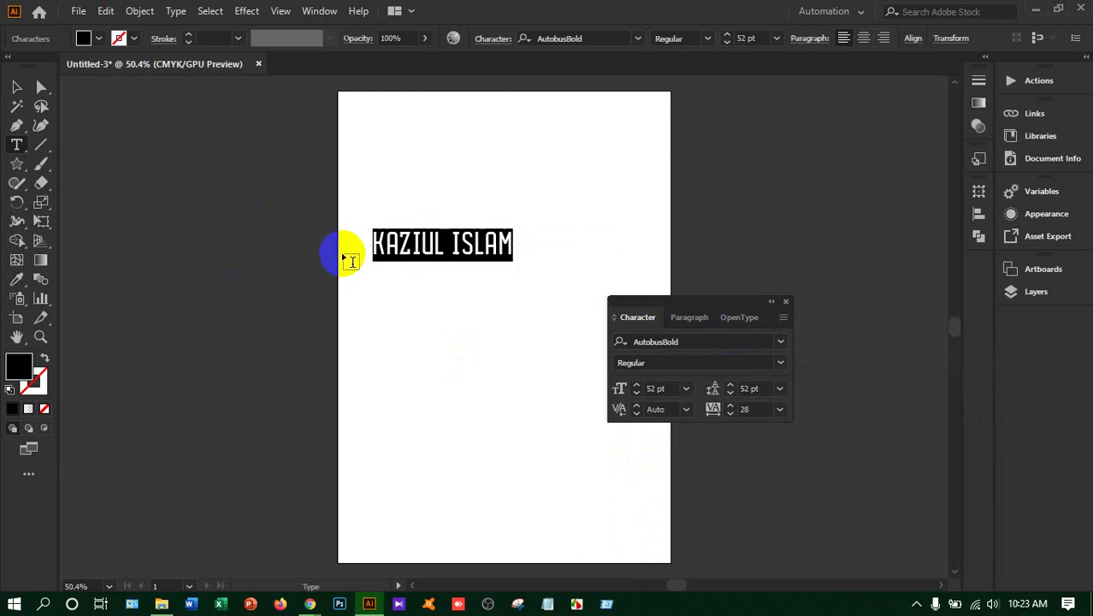
Try a green fill, then open the Corporate swatch library
click(83, 38)
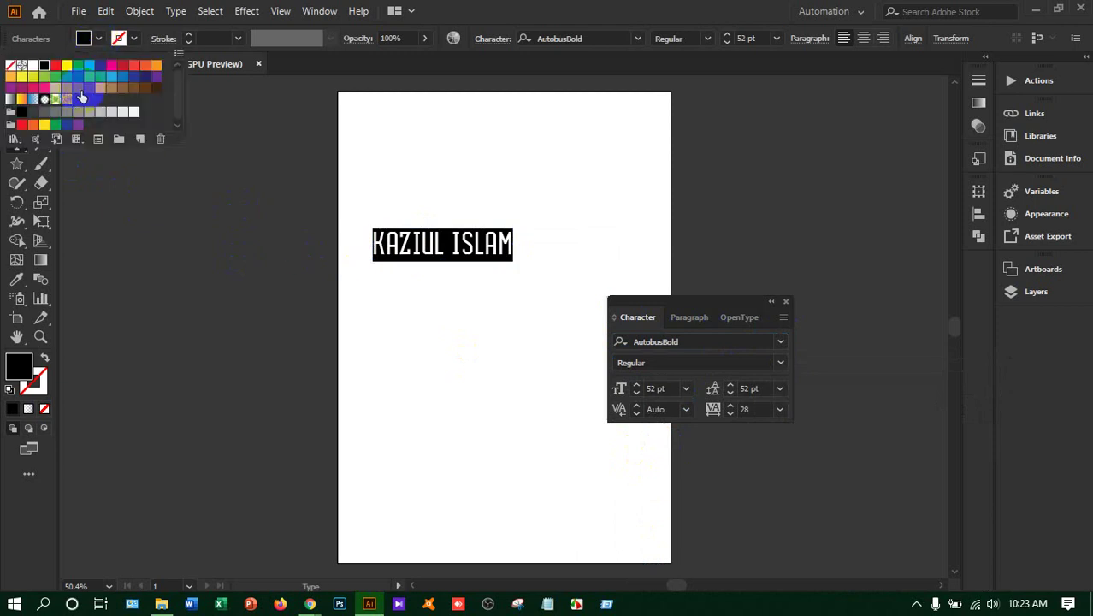
click(65, 78)
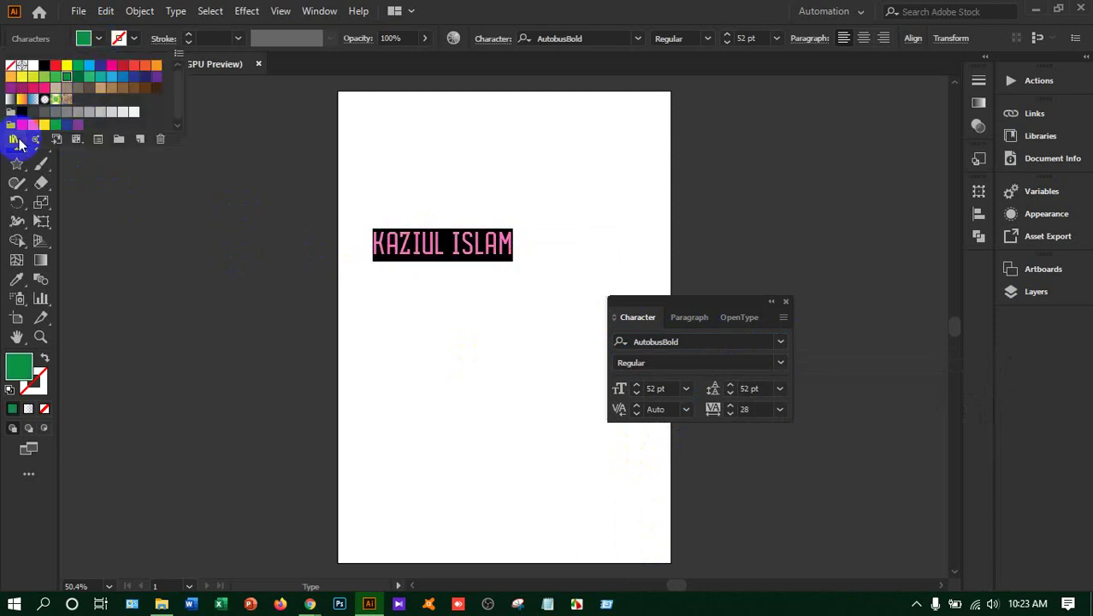
click(13, 139)
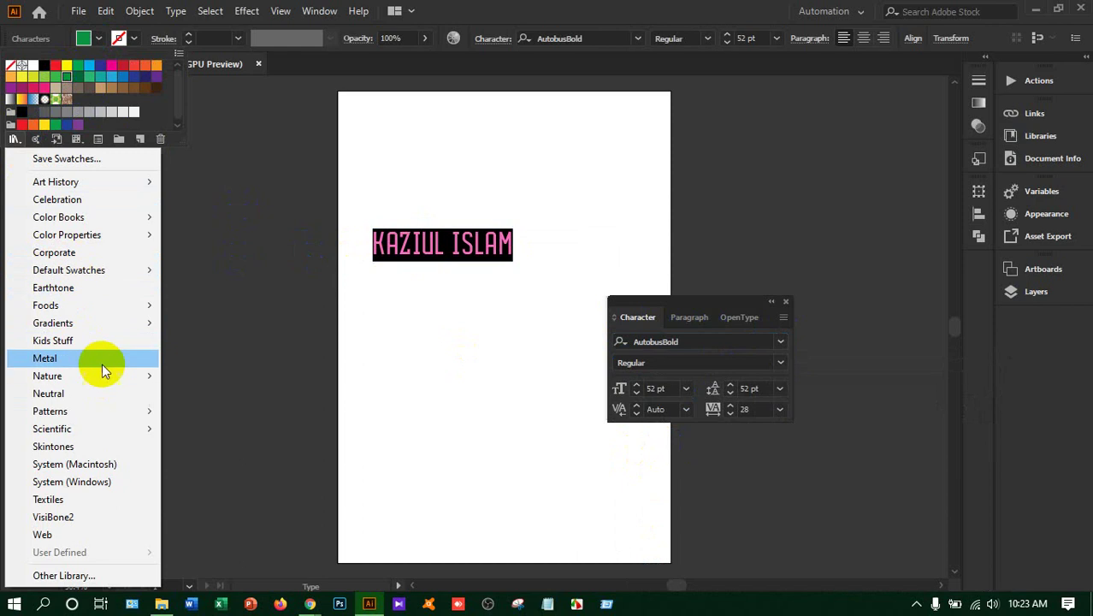
click(117, 253)
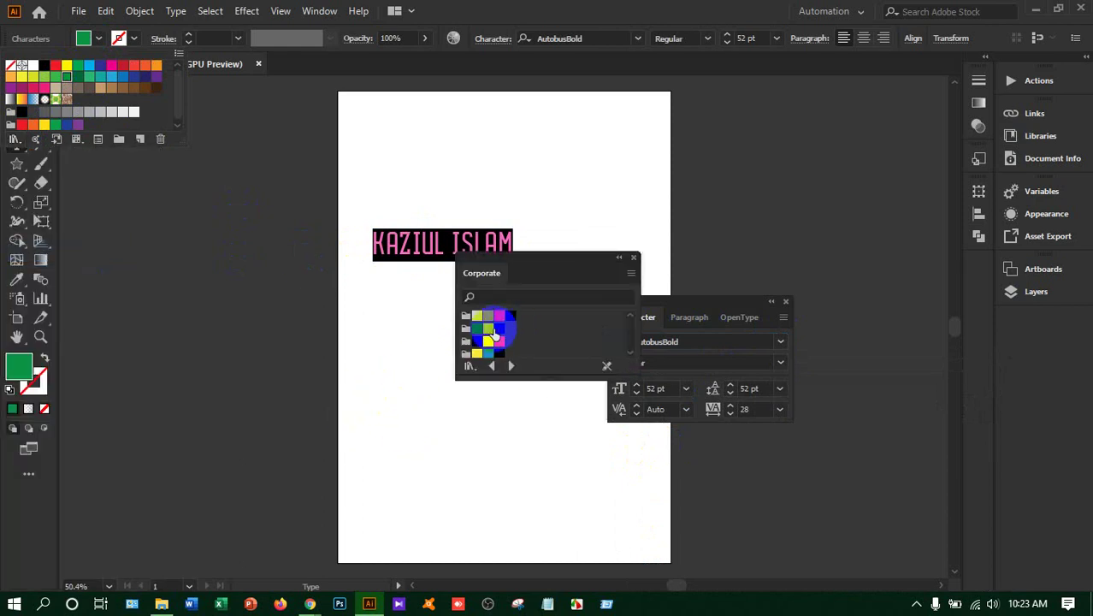
Try several Corporate swatches, settle on red, and move the swatch panel aside
click(476, 337)
click(488, 341)
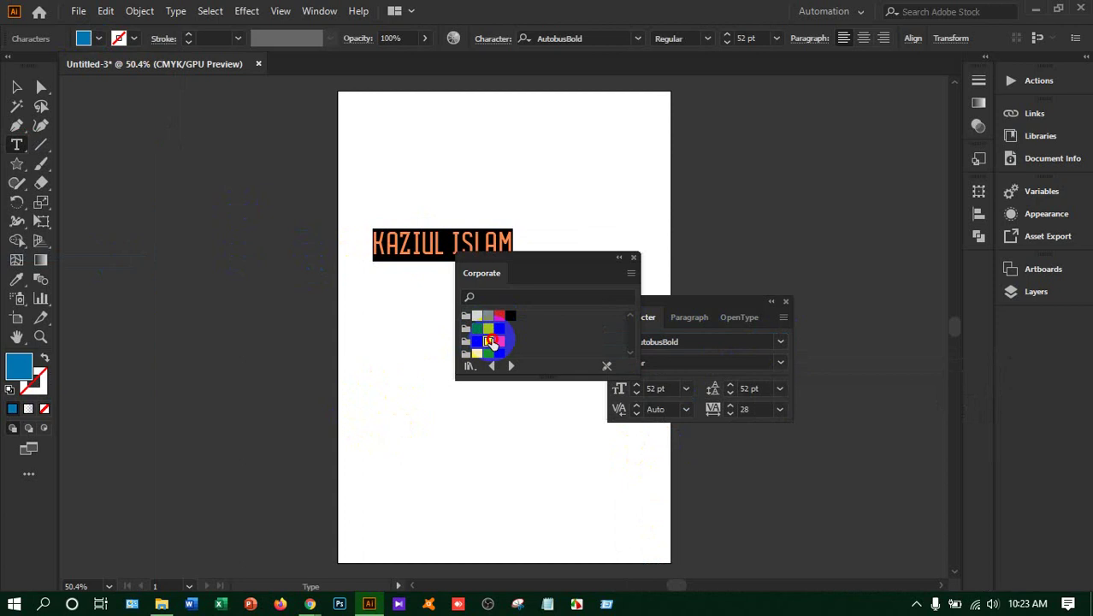
click(489, 341)
click(500, 342)
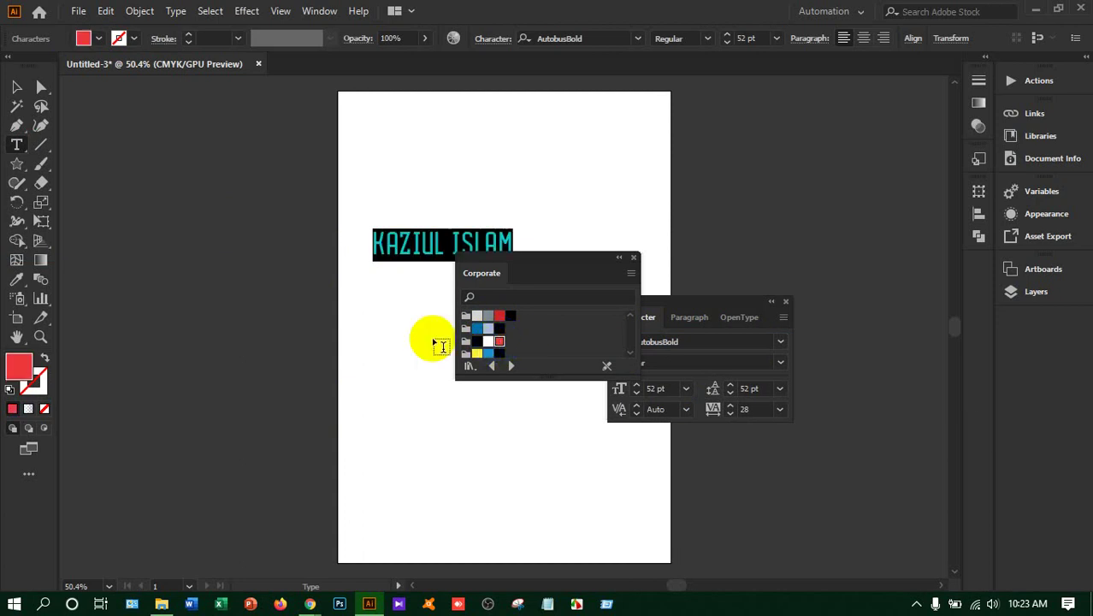
click(16, 88)
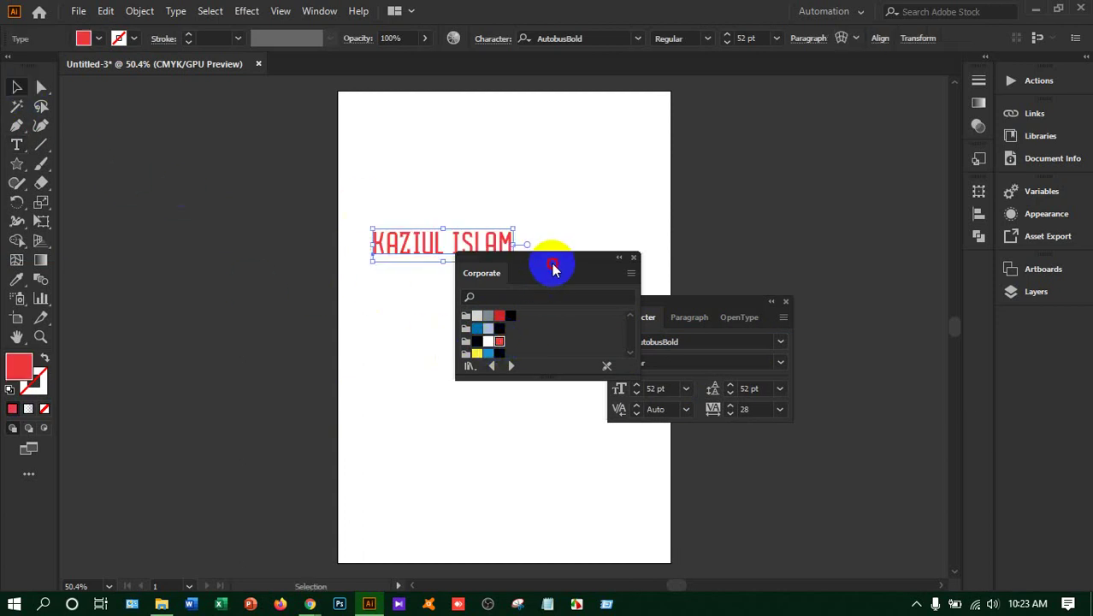
drag(557, 263, 176, 386)
Move the Character panel to the lower right, delete the red heading, and deselect
drag(713, 301, 839, 397)
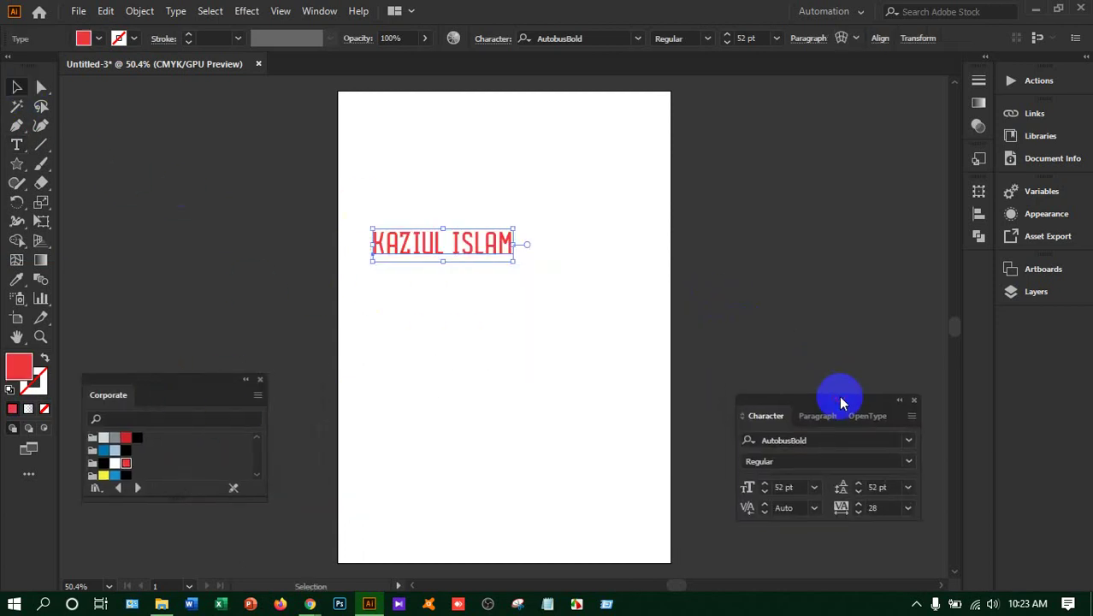
key(Delete)
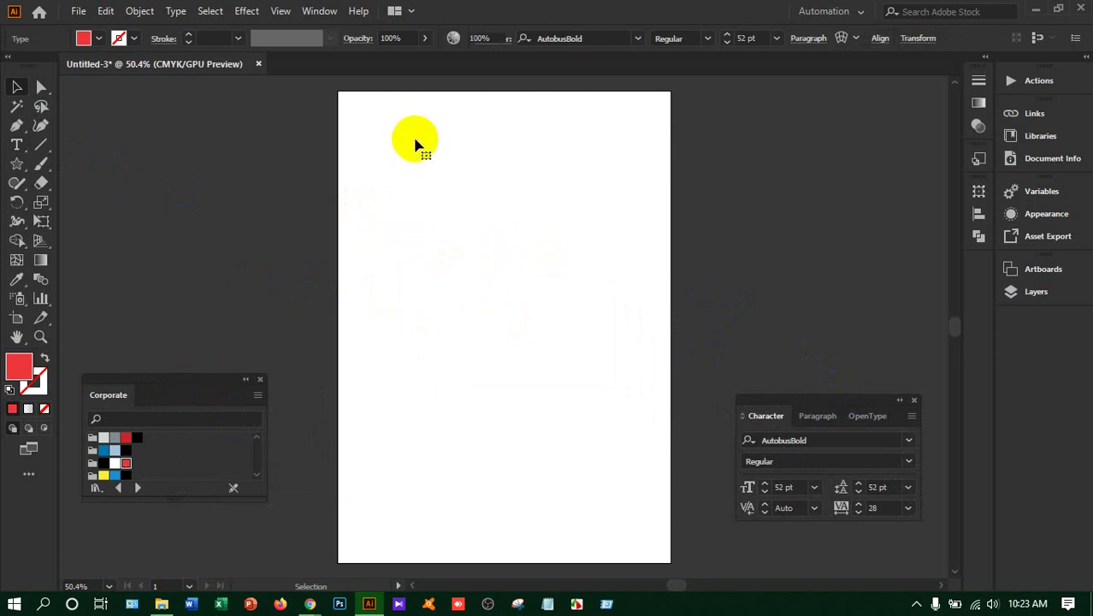
click(415, 145)
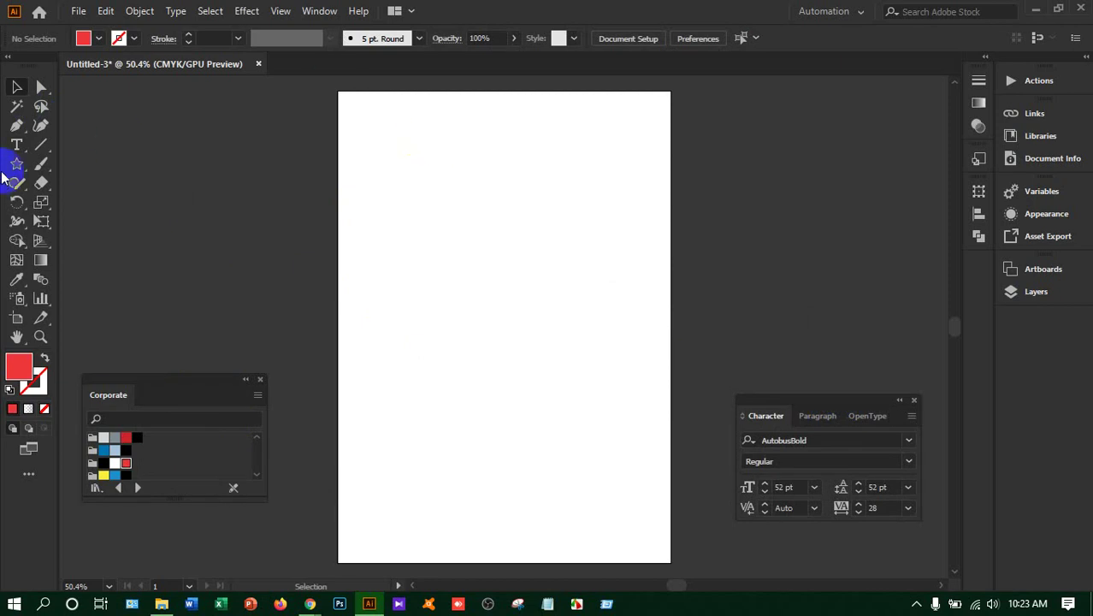
Draw a test text frame in the artboard's upper middle filled with placeholder text, and select it all
drag(16, 145, 92, 150)
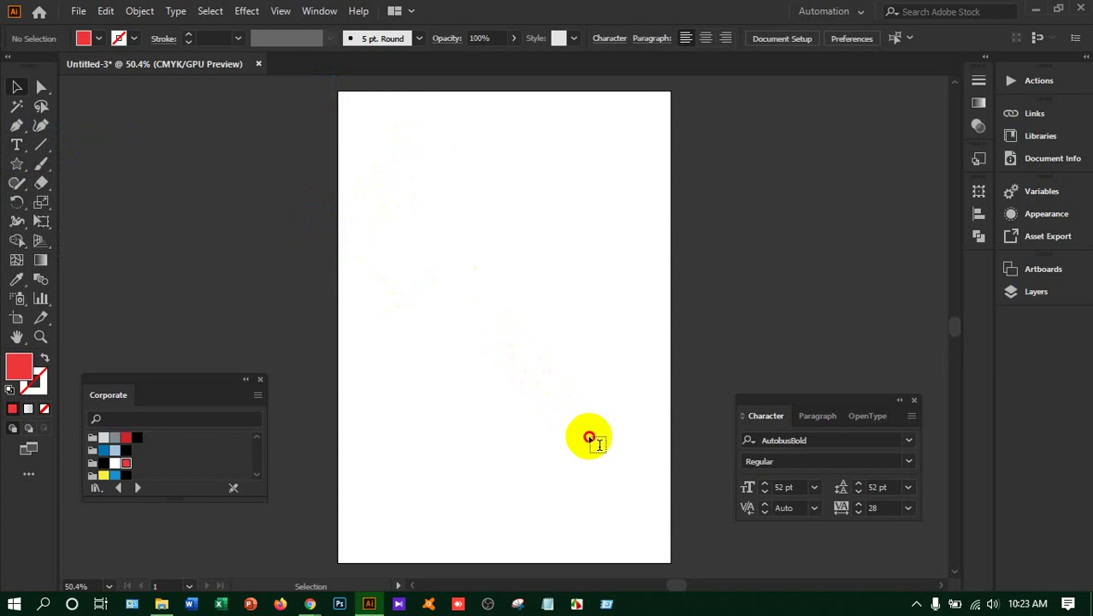
drag(547, 395, 376, 181)
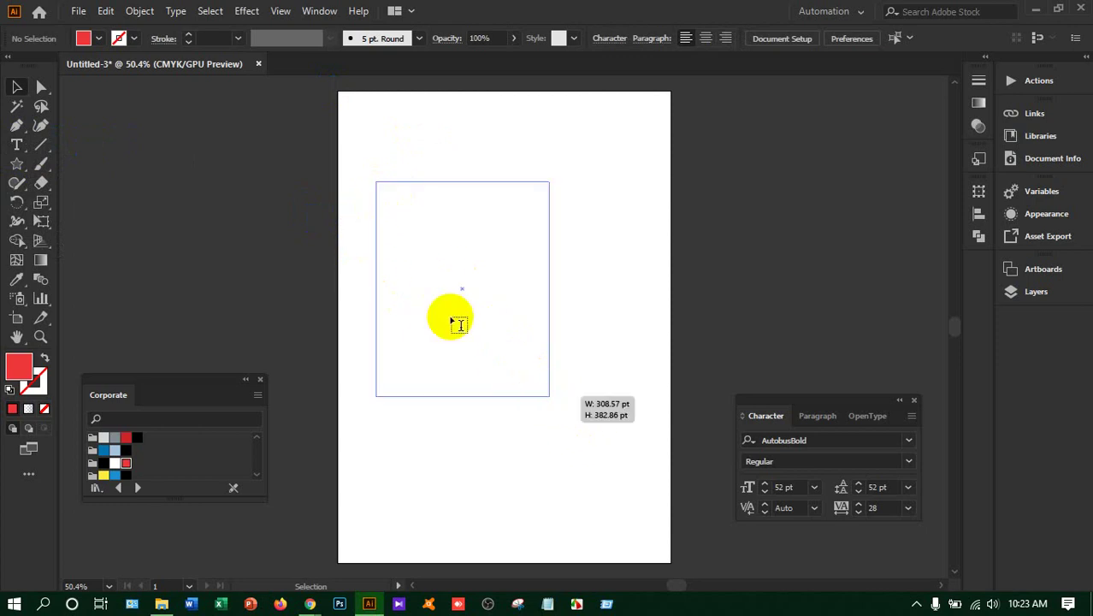
click(452, 305)
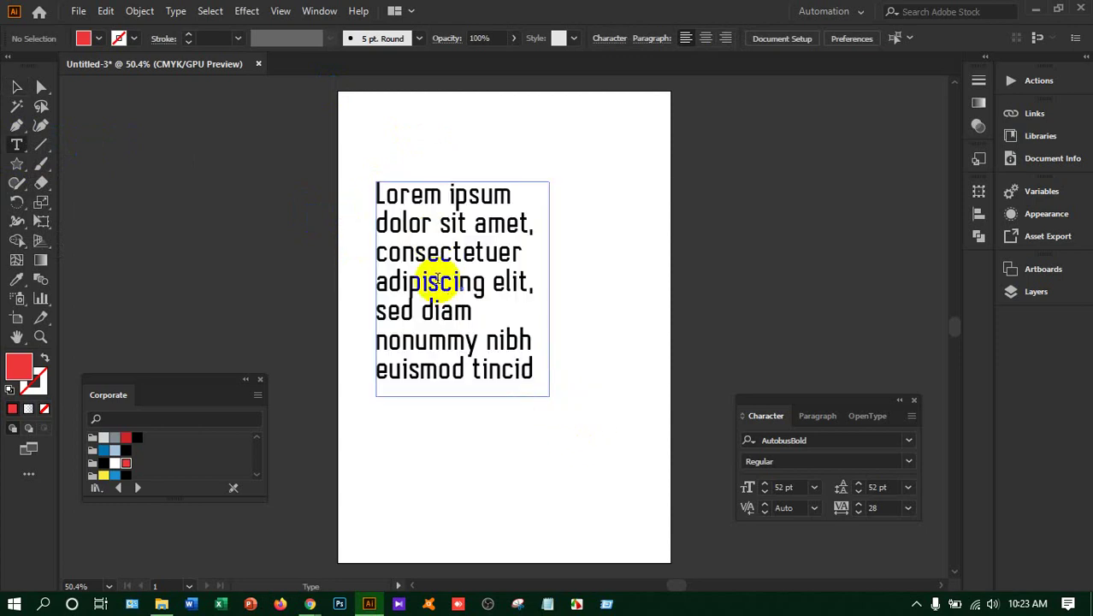
click(436, 281)
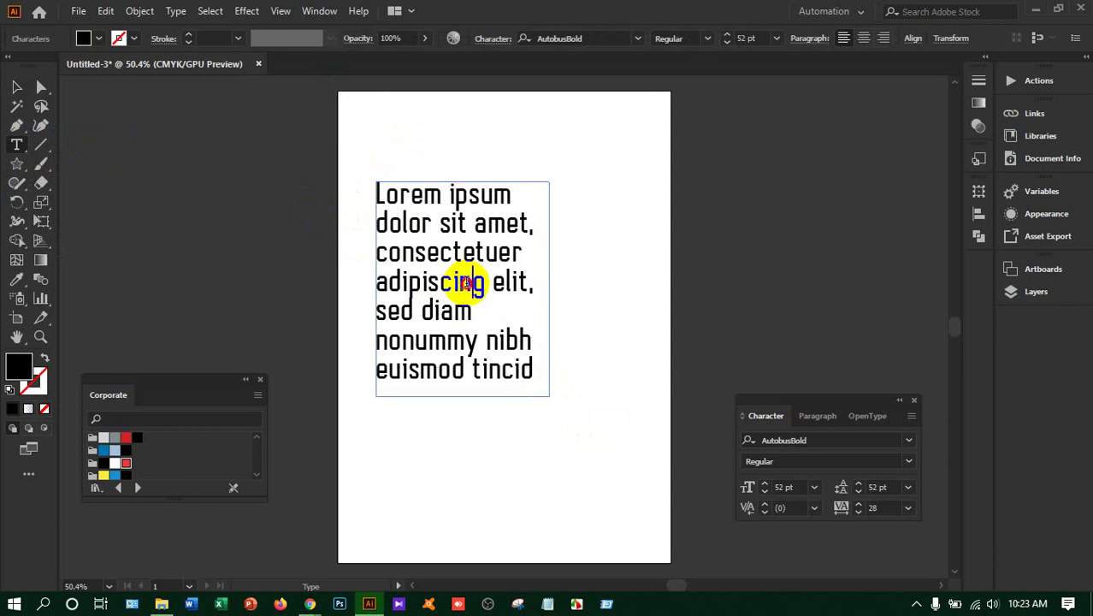
triple_click(470, 288)
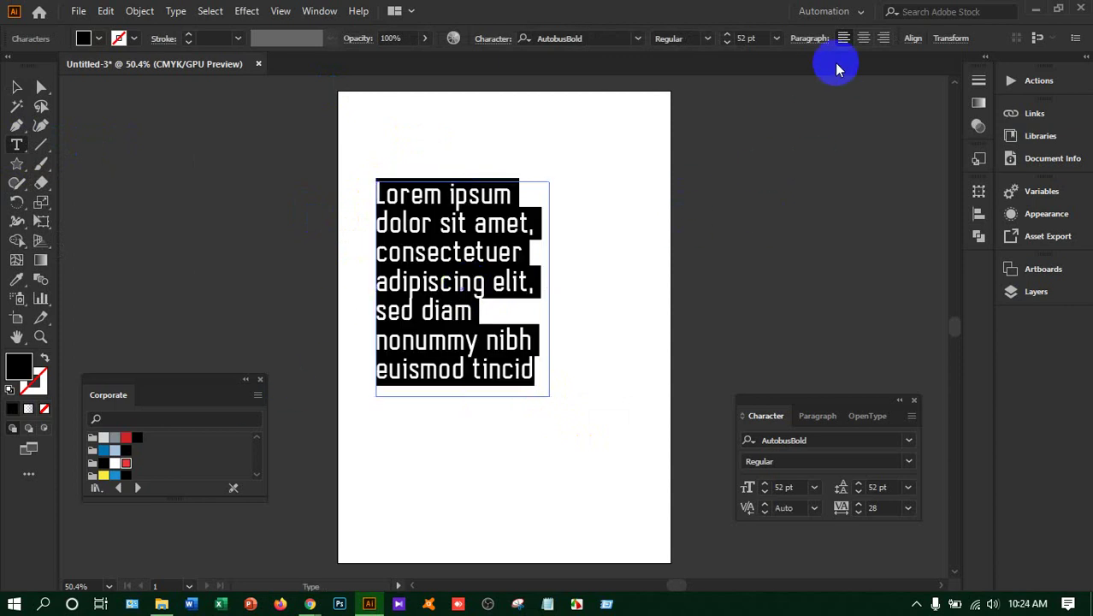
Set the text size to 14 pt, then delete the test text frame
click(775, 38)
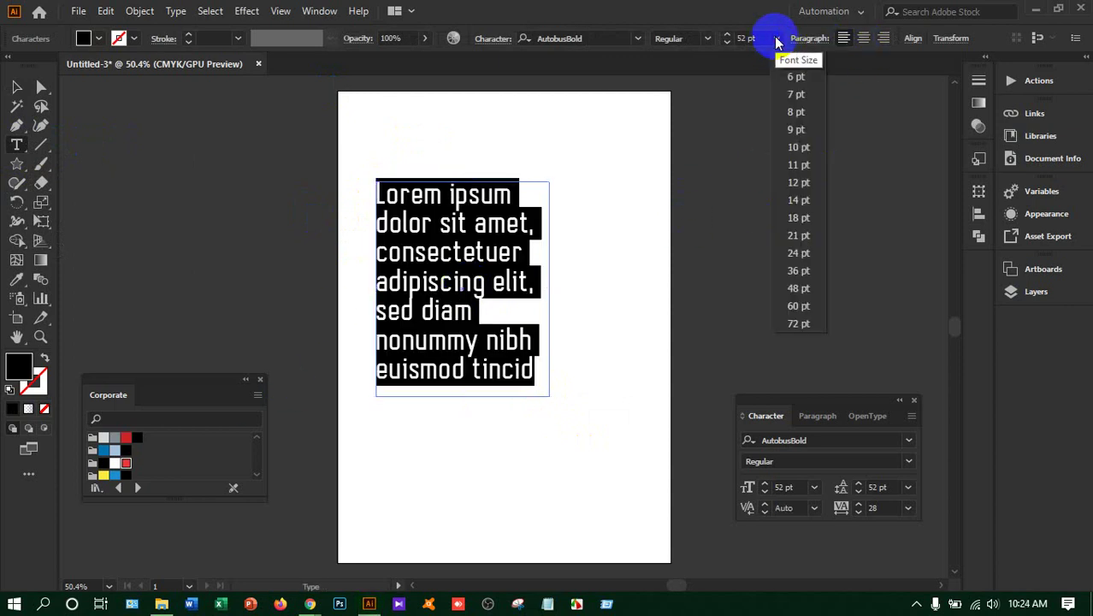
click(804, 199)
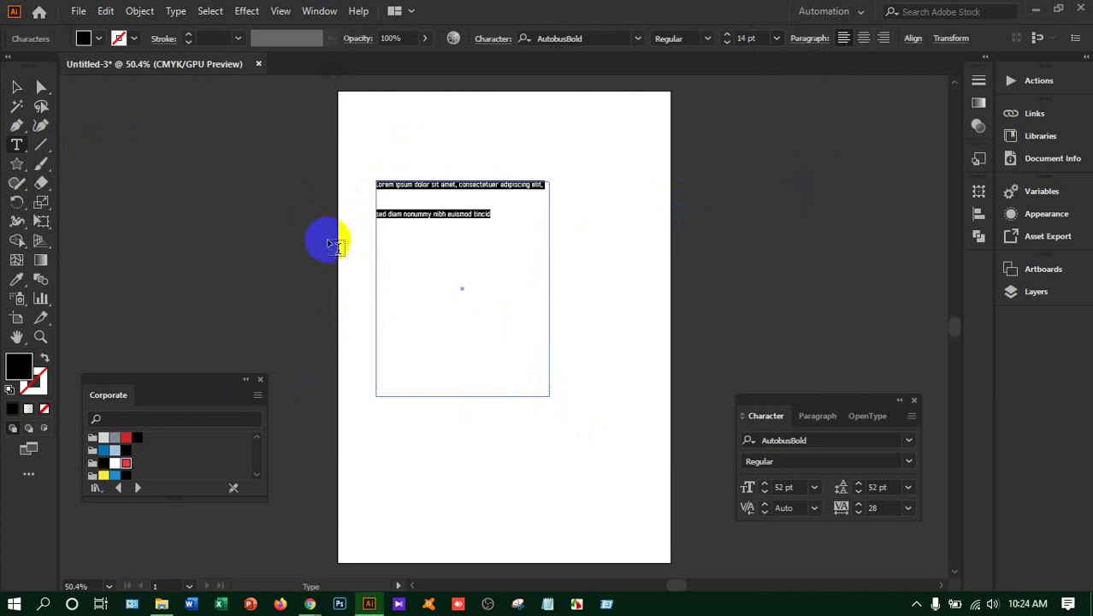
click(16, 86)
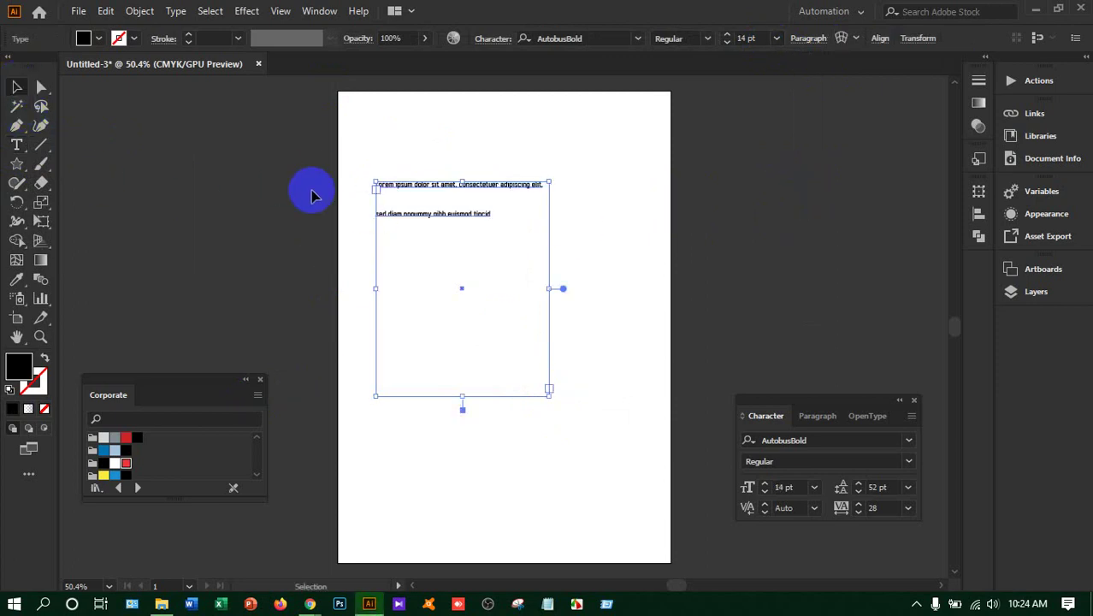
key(Delete)
click(17, 147)
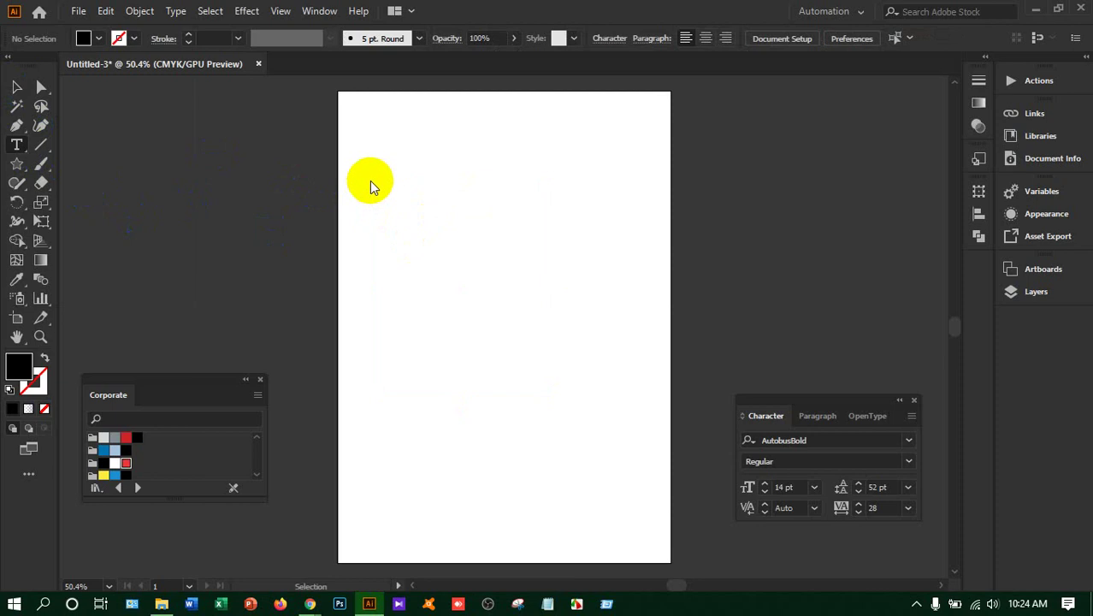
Draw a new placeholder-text frame and set its leading to Auto
click(395, 186)
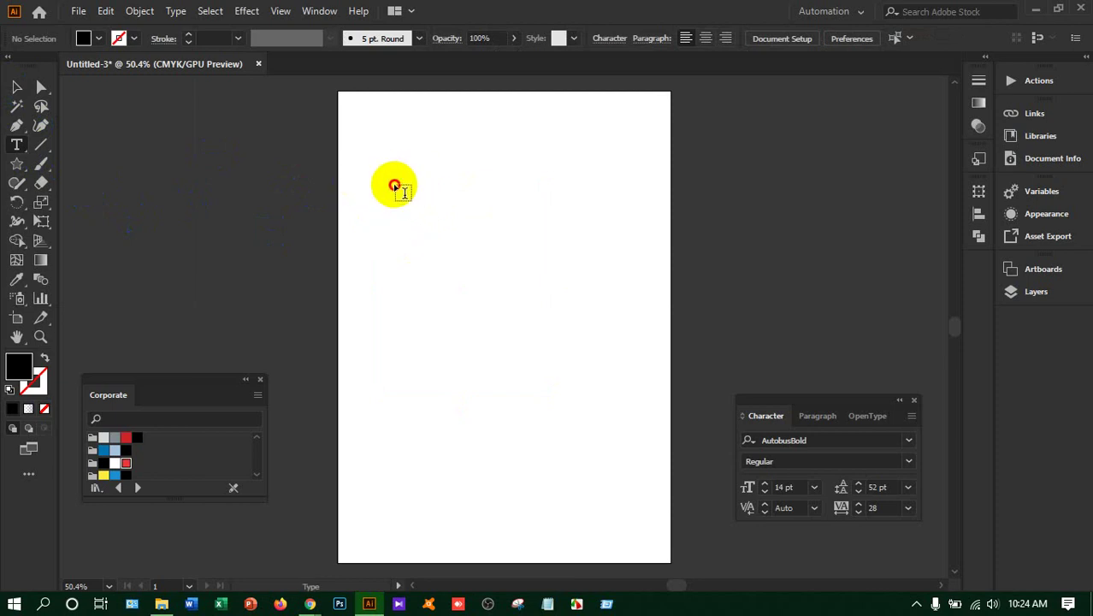
drag(394, 186, 606, 379)
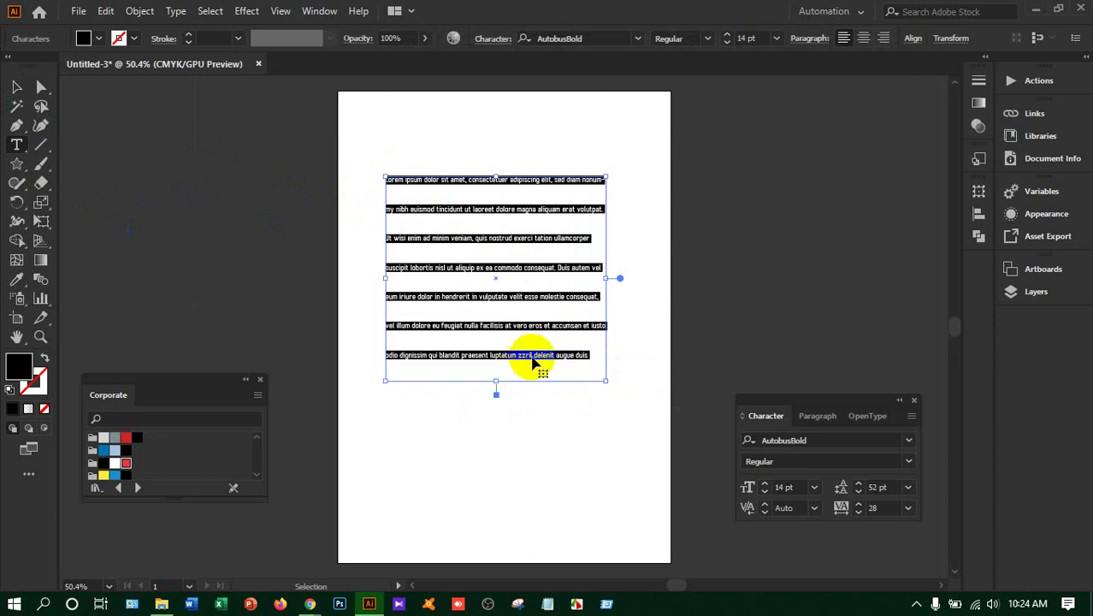
key(ctrl+t)
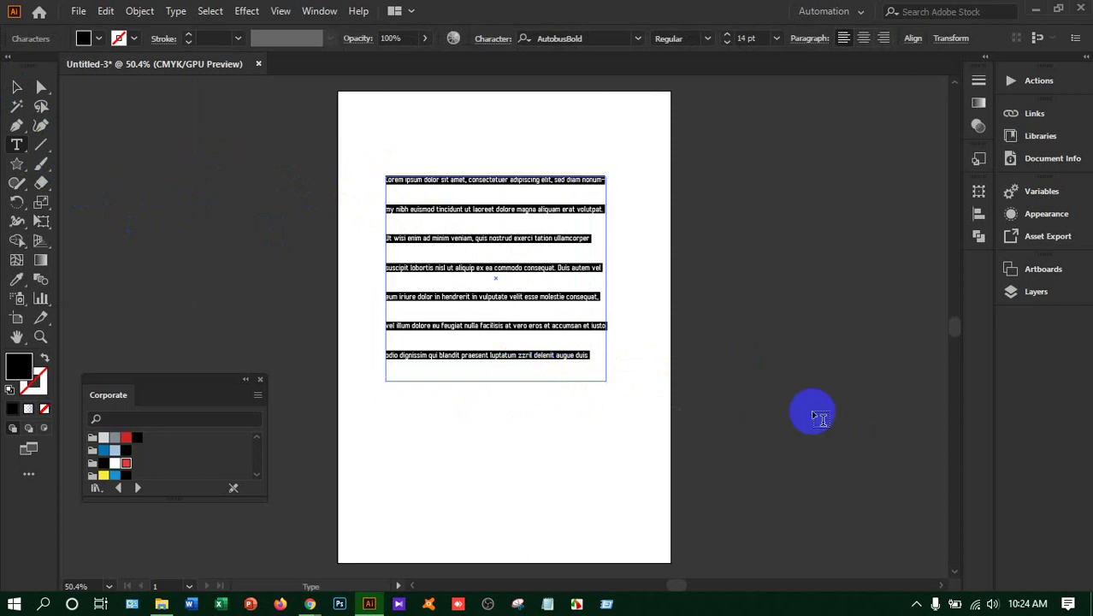
key(ctrl+t)
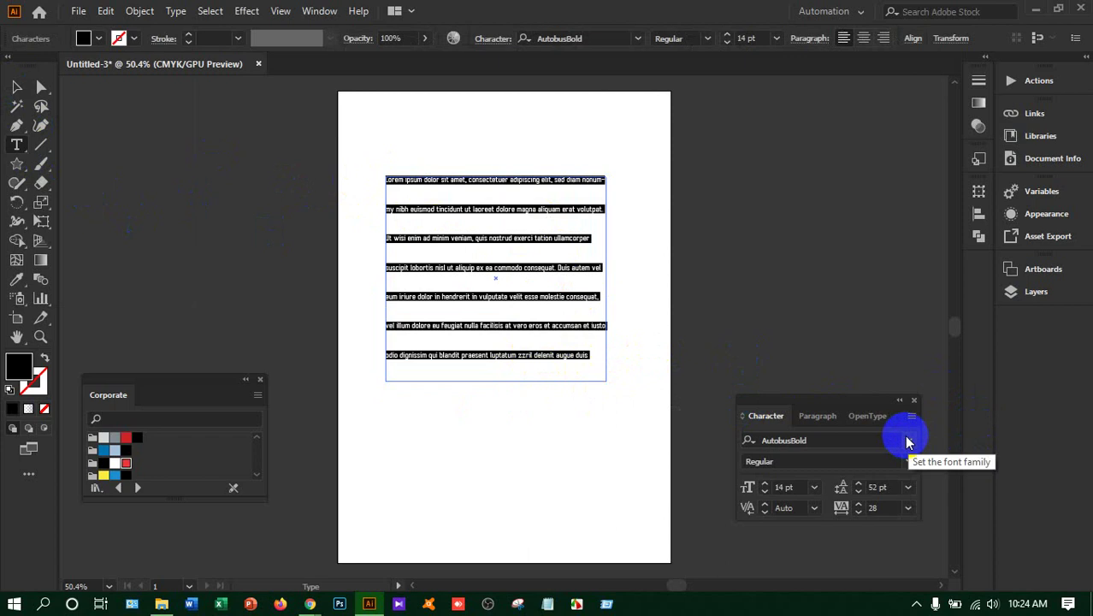
click(909, 487)
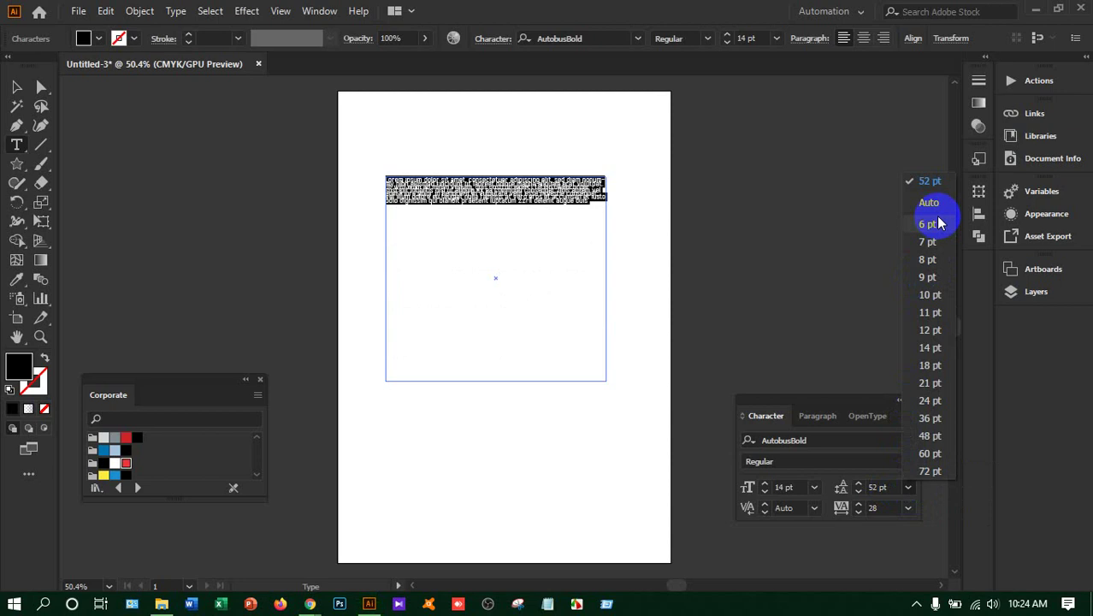
click(929, 186)
Paste the paragraph after 'duis.' until the frame fills and overflows, then deselect
click(516, 234)
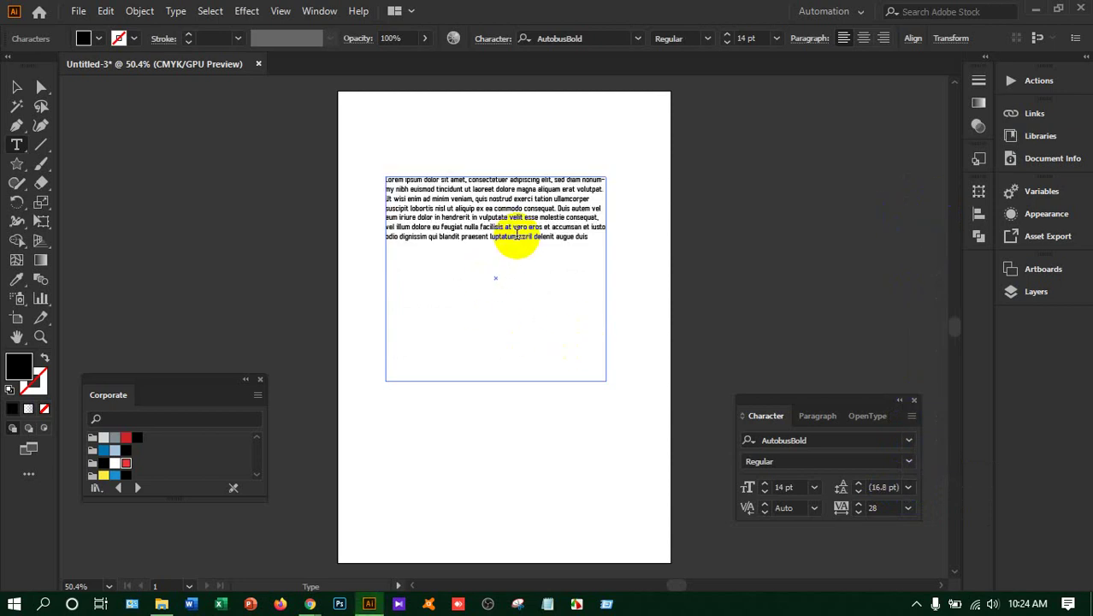
key(ctrl+a)
key(ctrl+c)
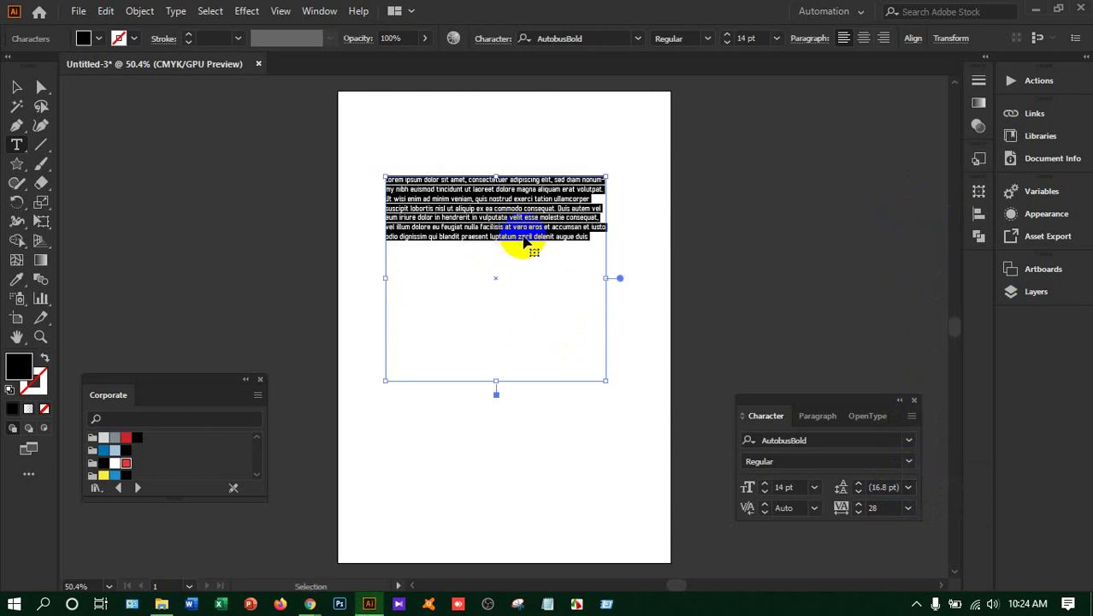
click(590, 237)
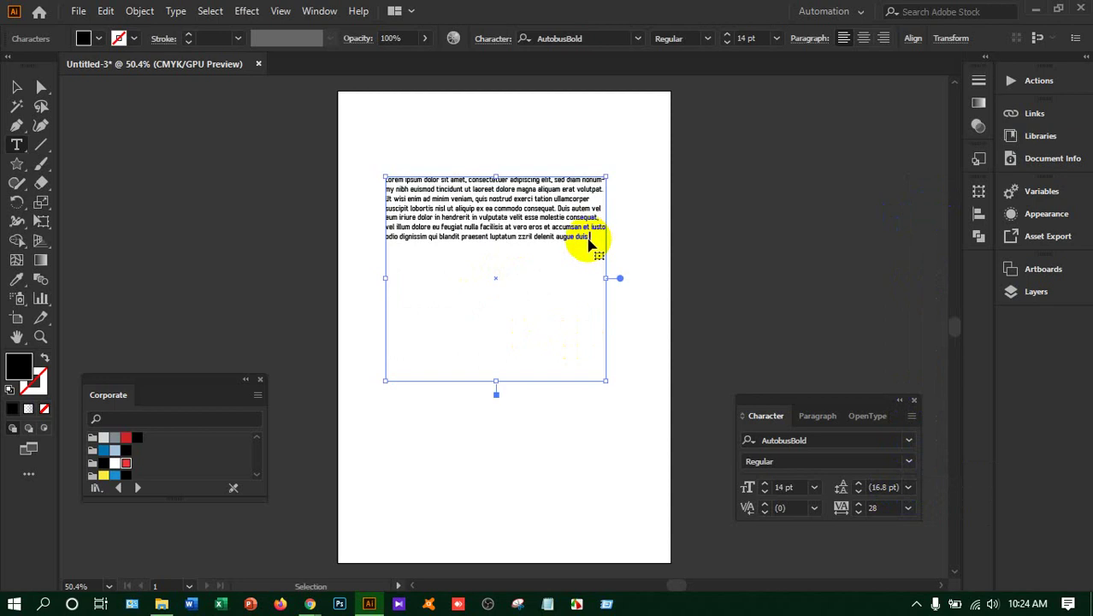
key(ctrl+v)
key(ctrl+v)
key(ctrl+v)
key(ctrl+shift+a)
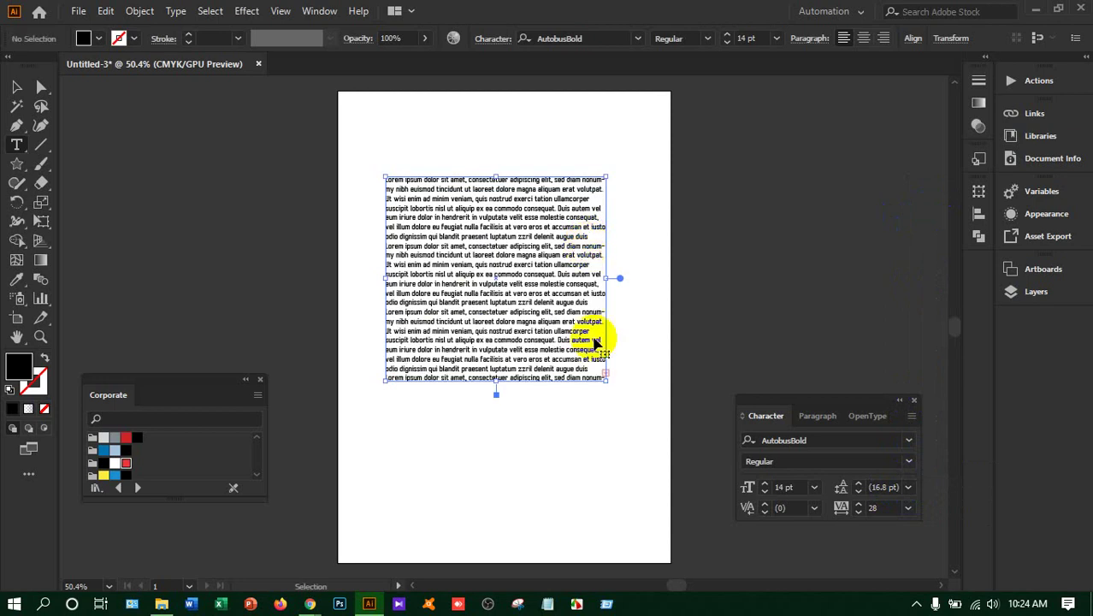
Select the Lorem ipsum text frame and drag it slightly up and to the right
click(16, 88)
click(433, 177)
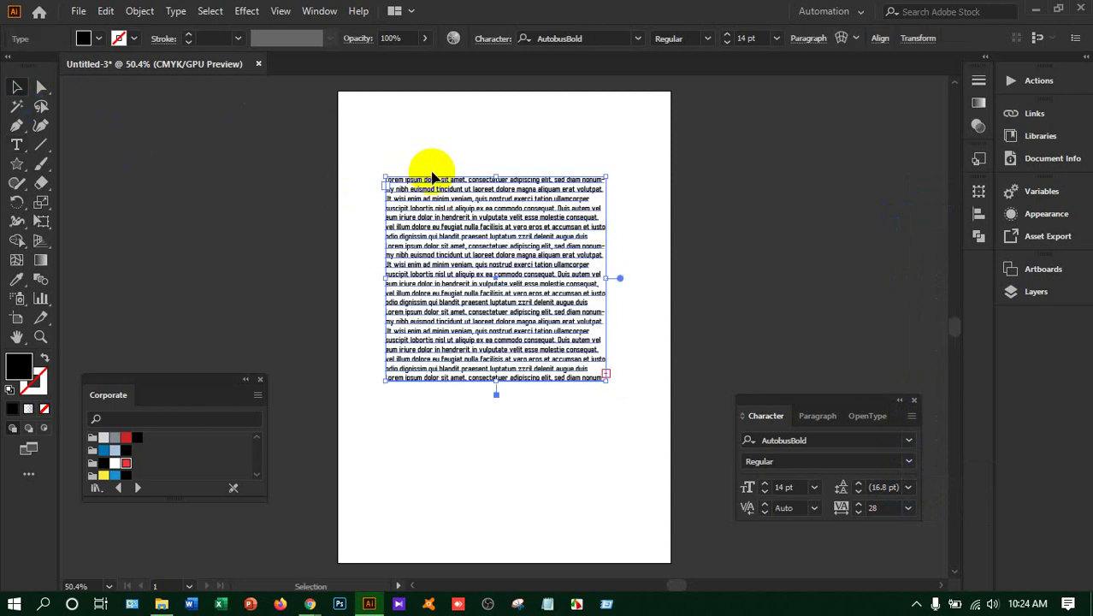
click(402, 129)
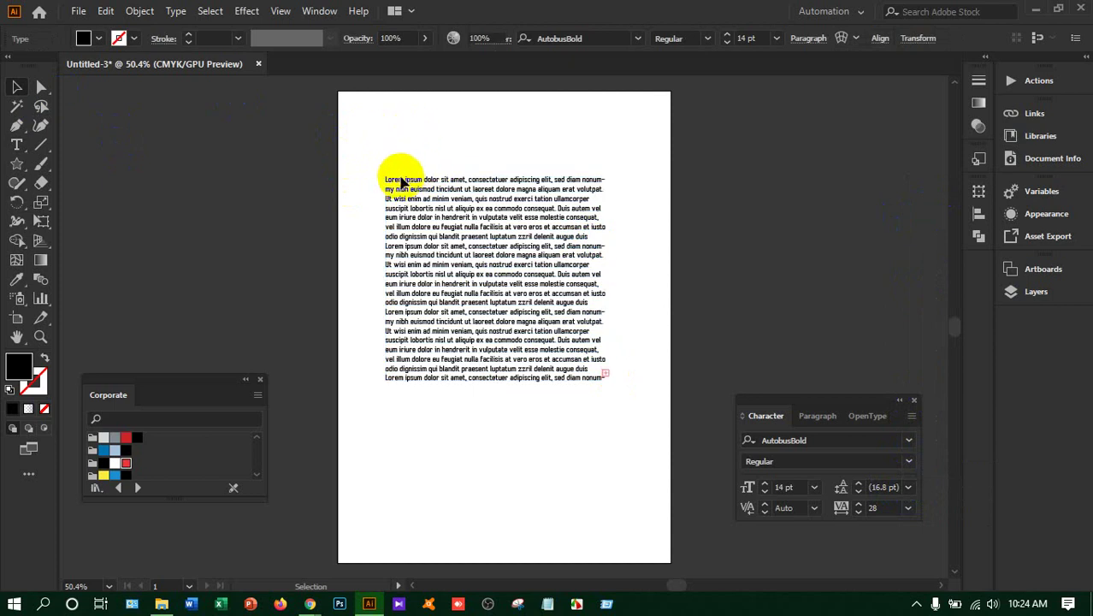
double_click(406, 196)
key(ctrl+z)
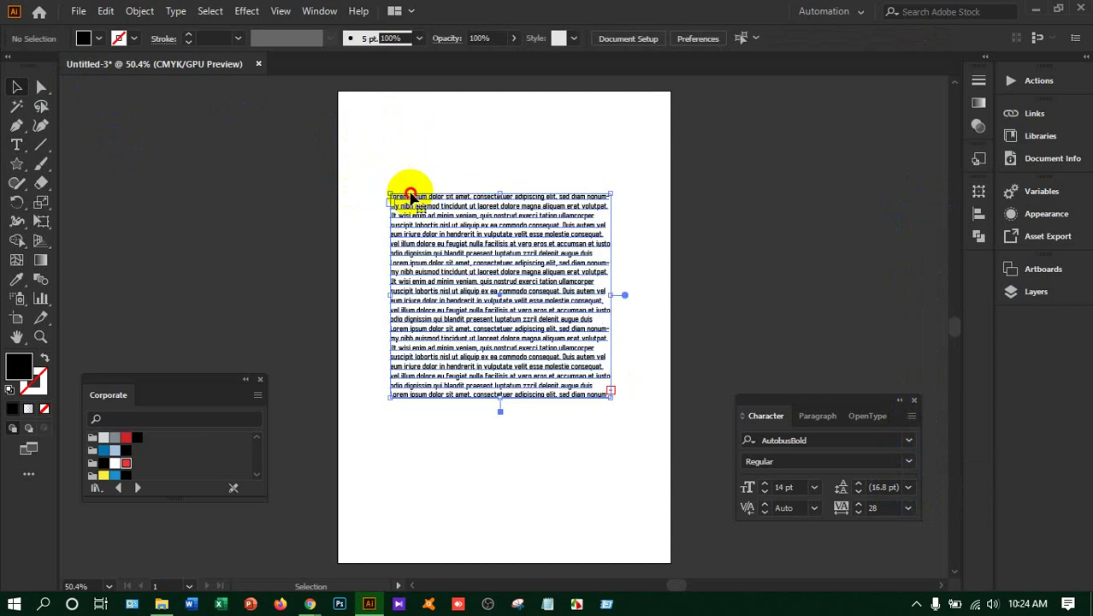
drag(406, 189, 413, 170)
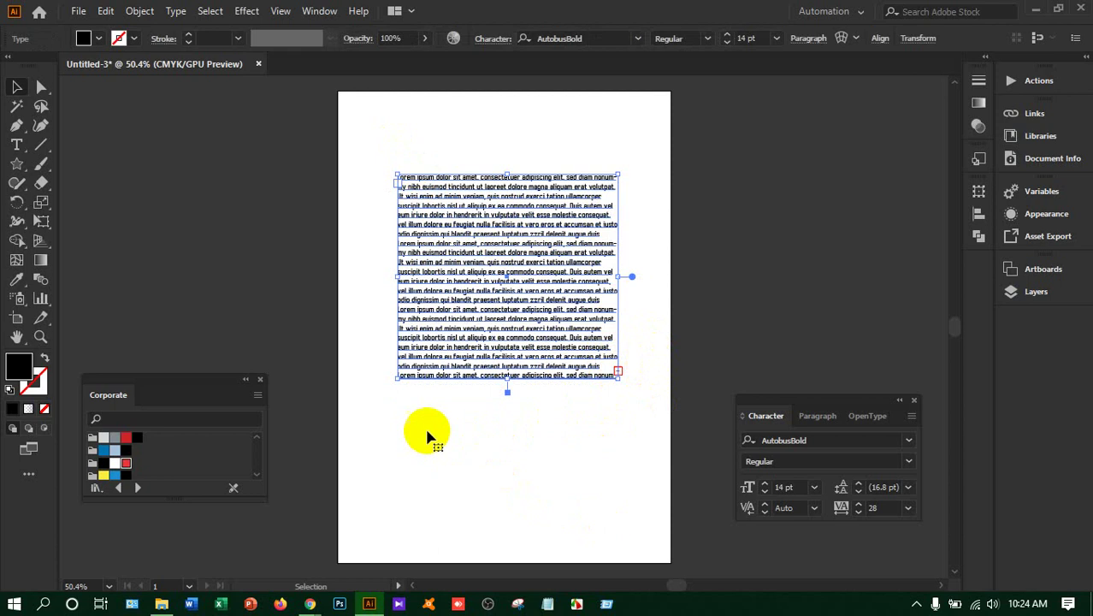
drag(651, 202, 780, 331)
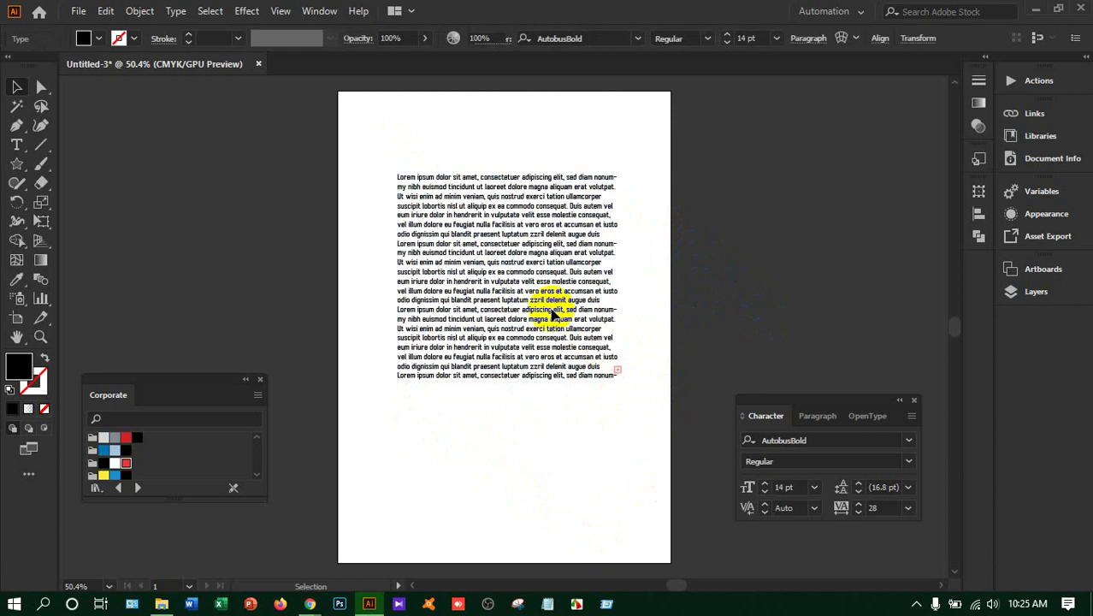
click(541, 297)
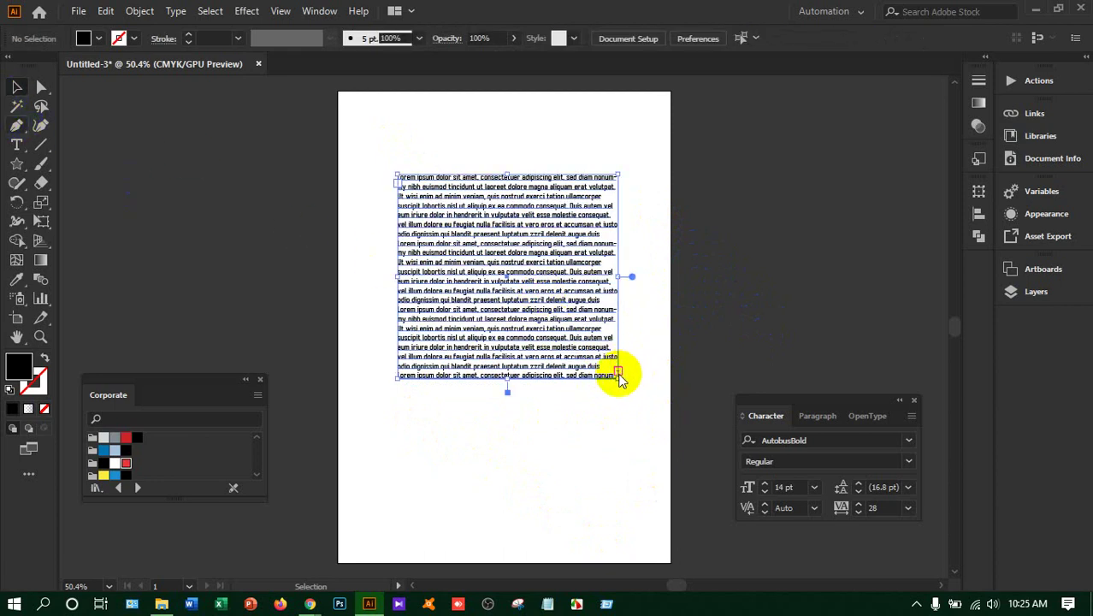
Move the Lorem ipsum frame up-left past the artboard edge, shrink it, and select all its text
drag(617, 374, 781, 496)
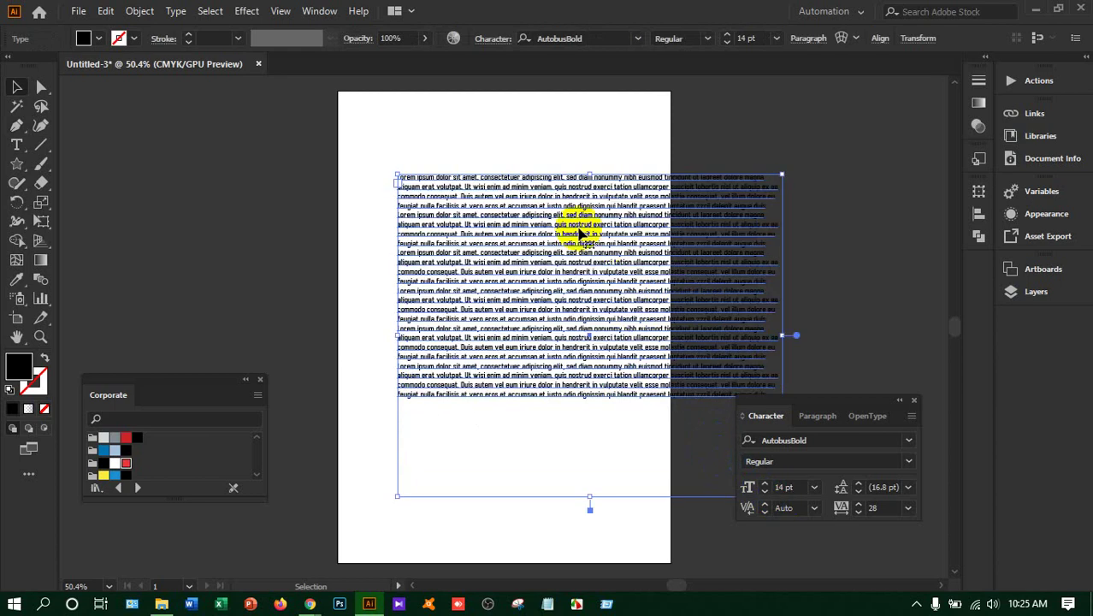
drag(558, 180, 431, 125)
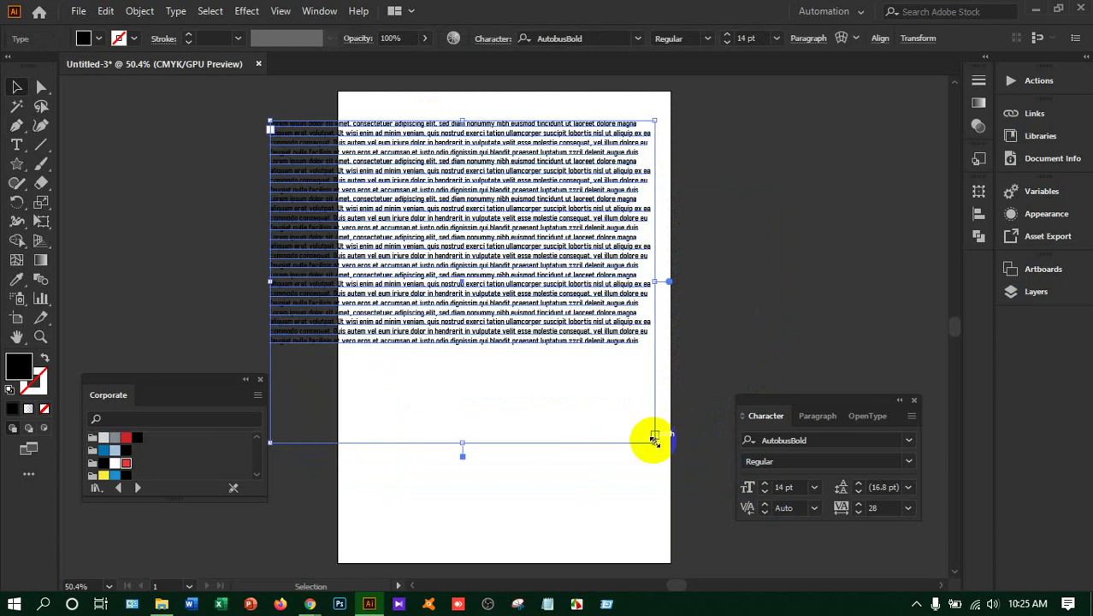
drag(654, 440, 534, 317)
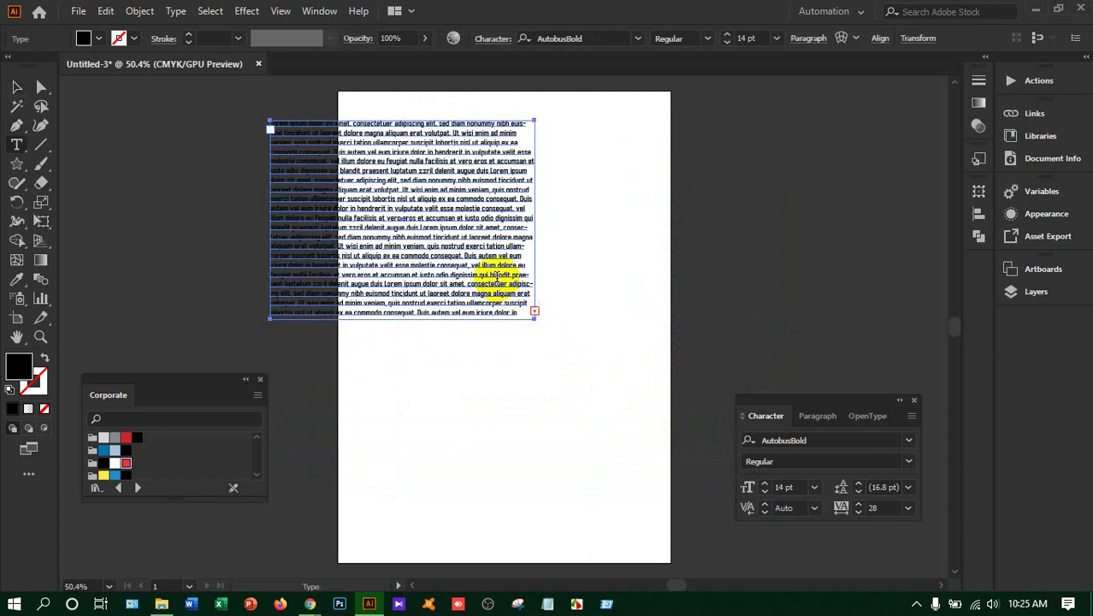
click(496, 275)
key(ctrl+a)
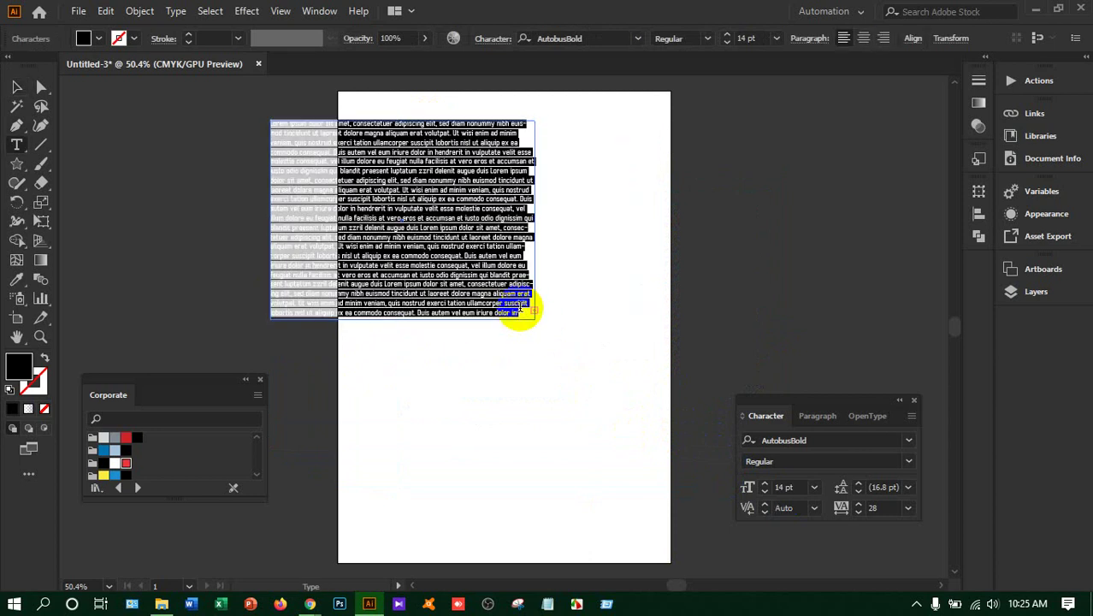
Set the selected placeholder text to 18 pt, after briefly trying 6 pt
click(775, 38)
click(796, 79)
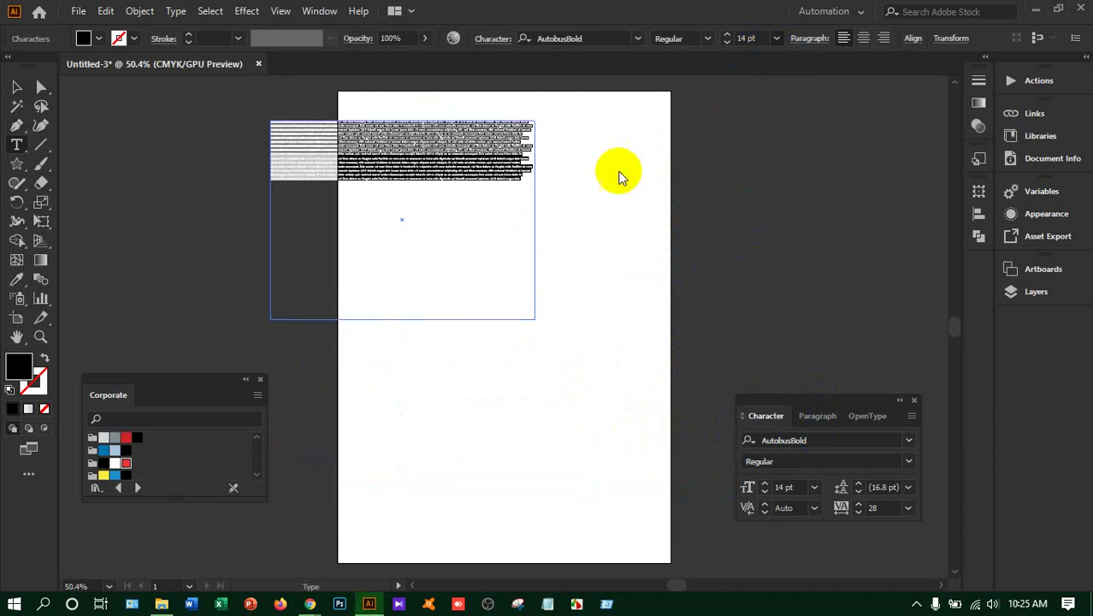
click(777, 40)
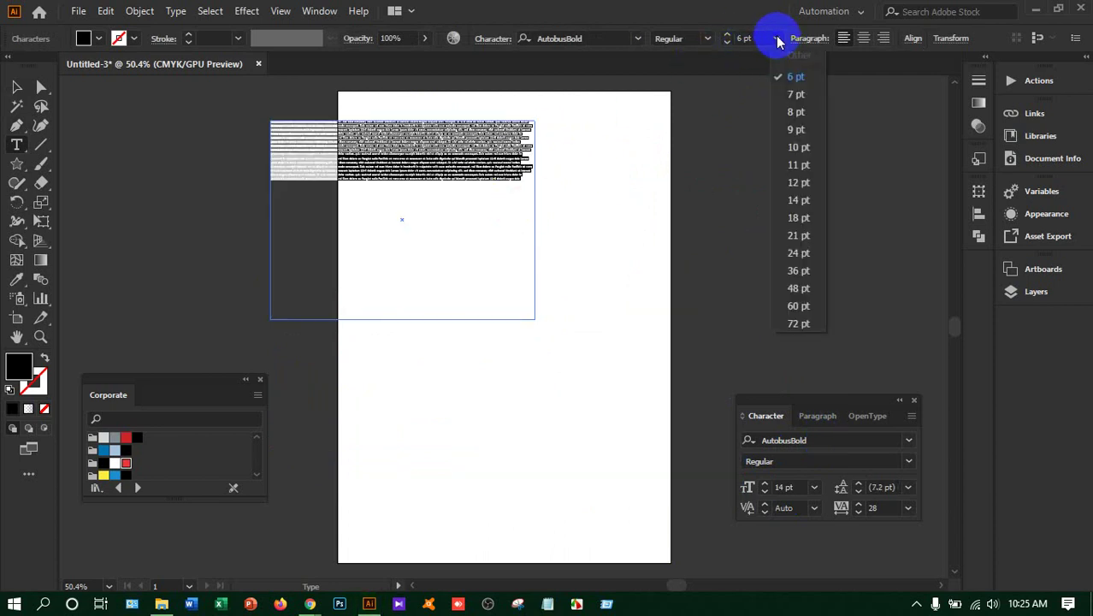
click(796, 217)
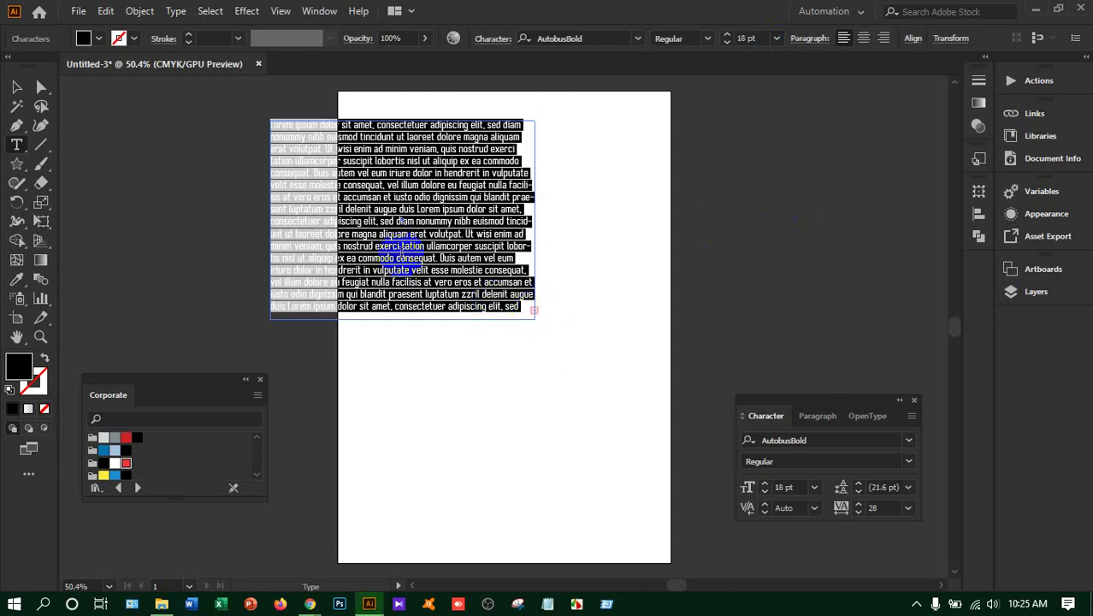
Select the text frame and load its overflow text from the red out port
click(17, 88)
click(488, 255)
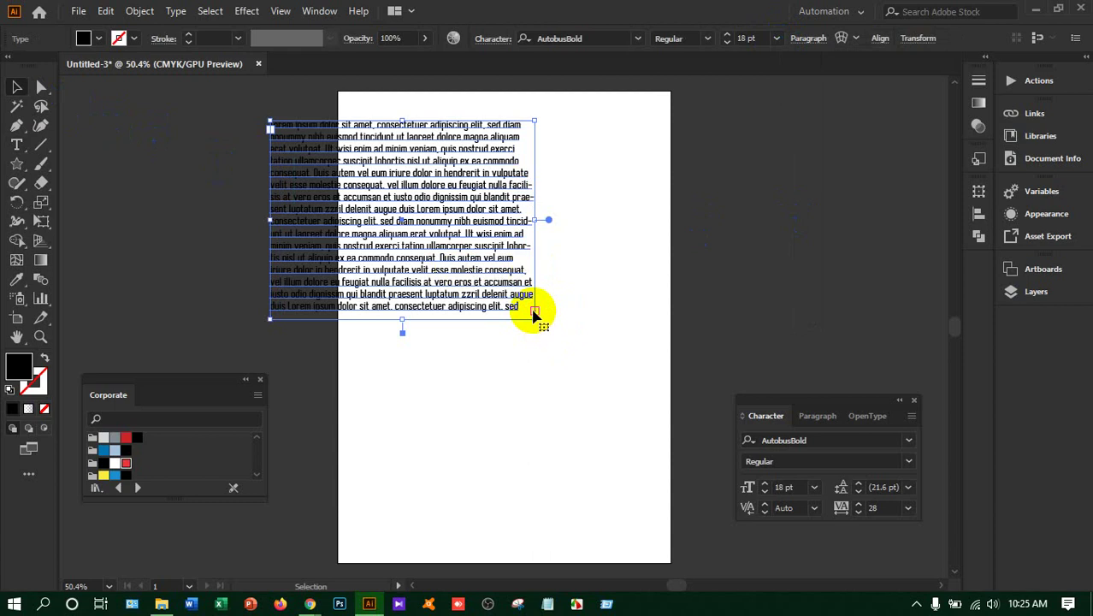
key(t)
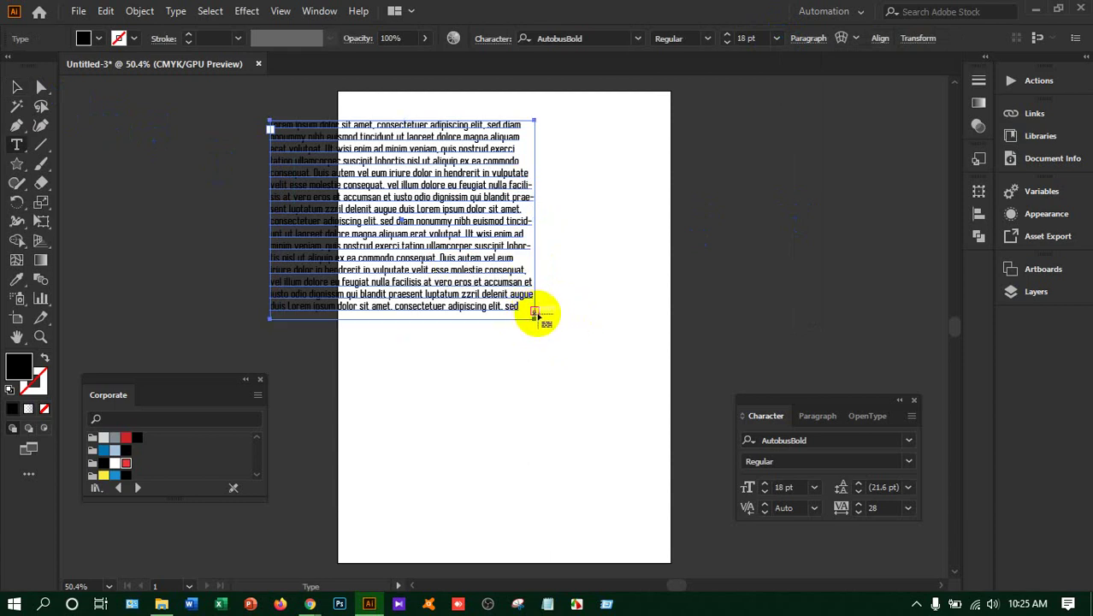
click(534, 313)
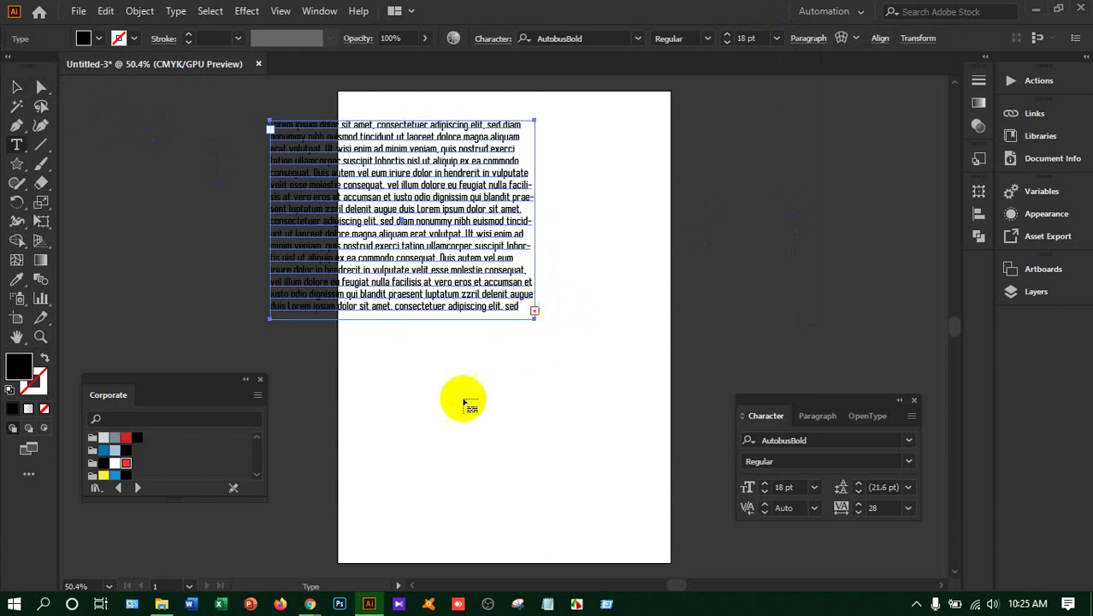
Thread the overflow into a new frame below, then into a third frame at upper right, and zoom out
drag(377, 357, 698, 505)
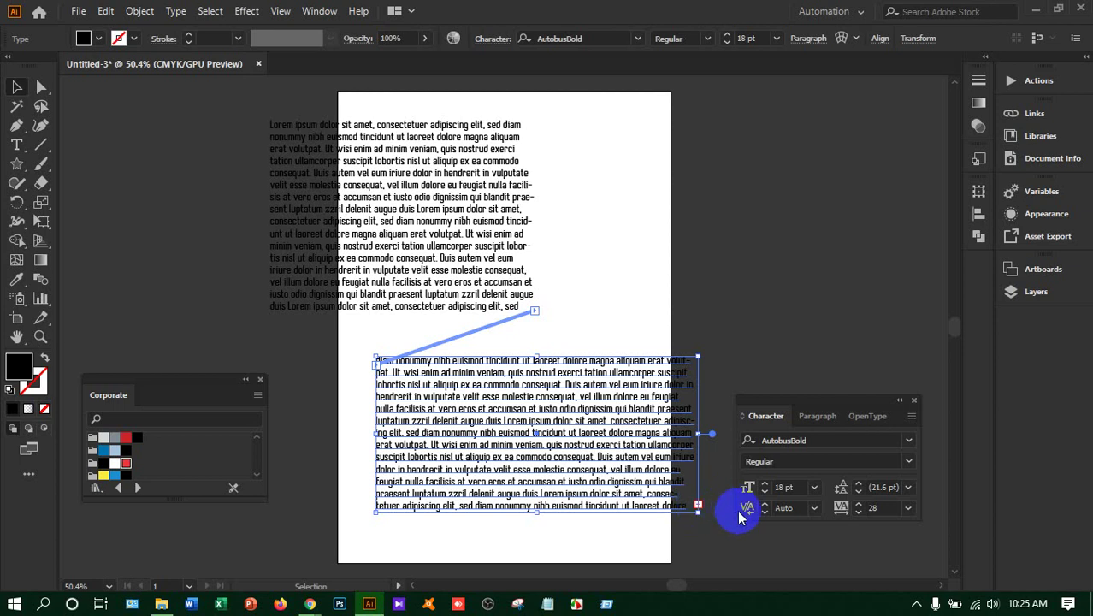
click(697, 504)
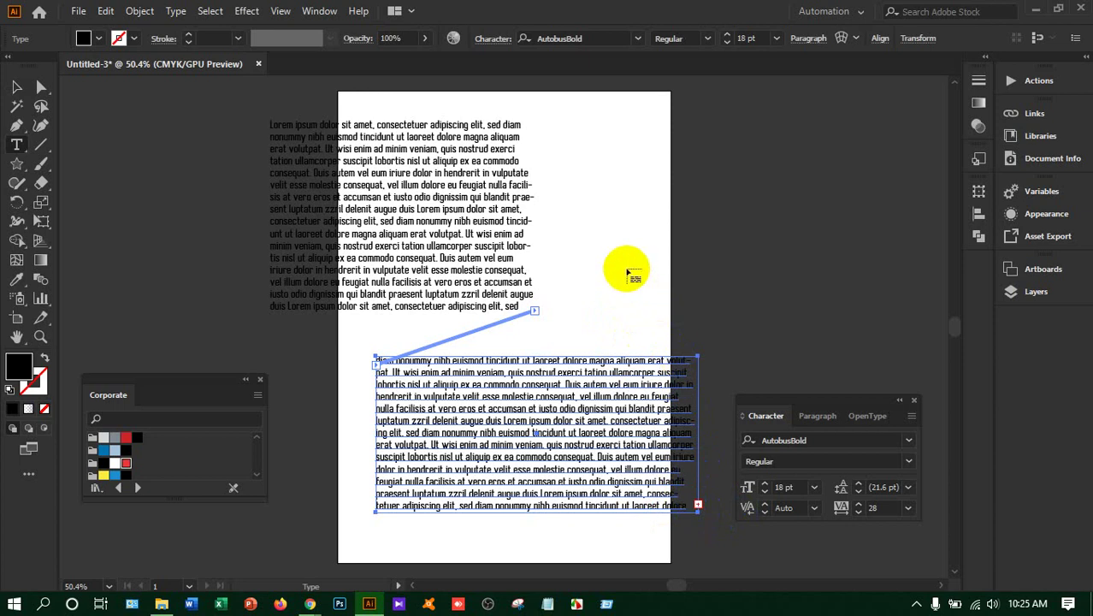
drag(626, 110, 882, 331)
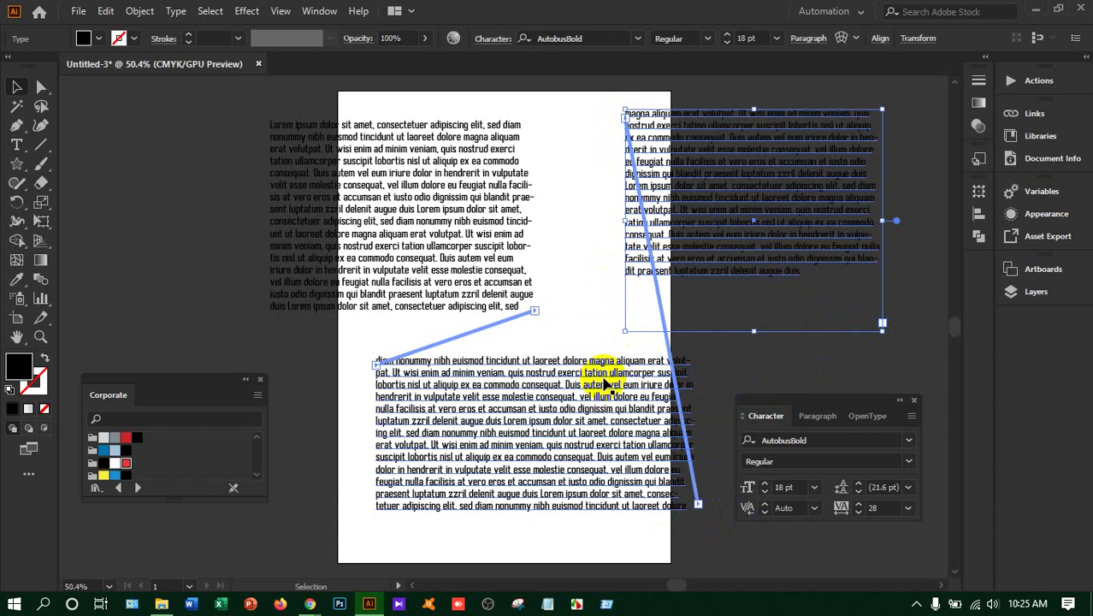
key(ctrl+minus)
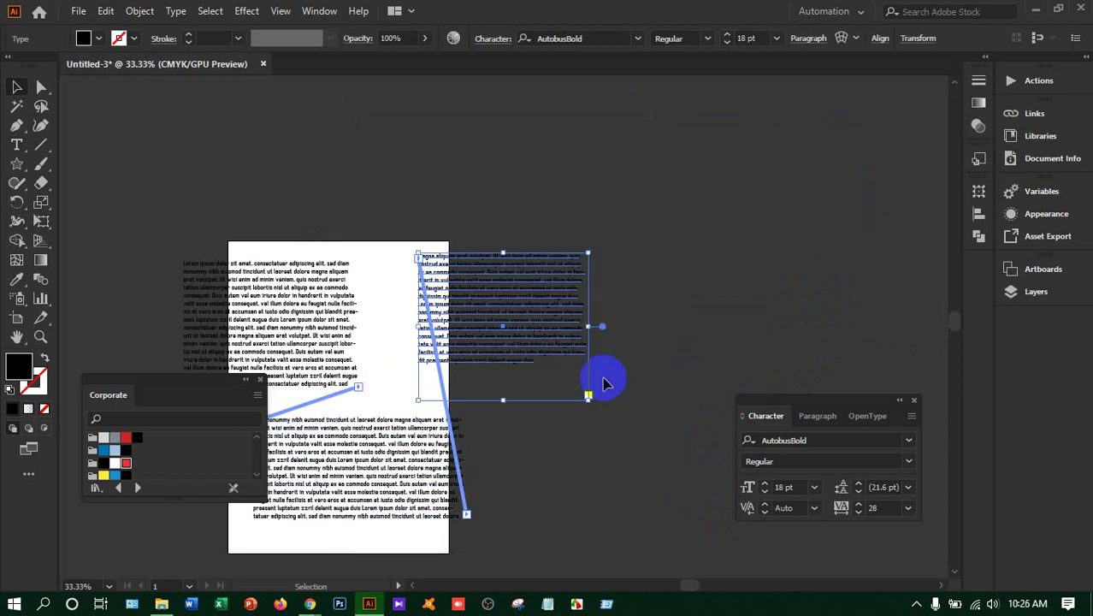
Select all text in the threaded story and give it a white fill
click(17, 145)
click(490, 302)
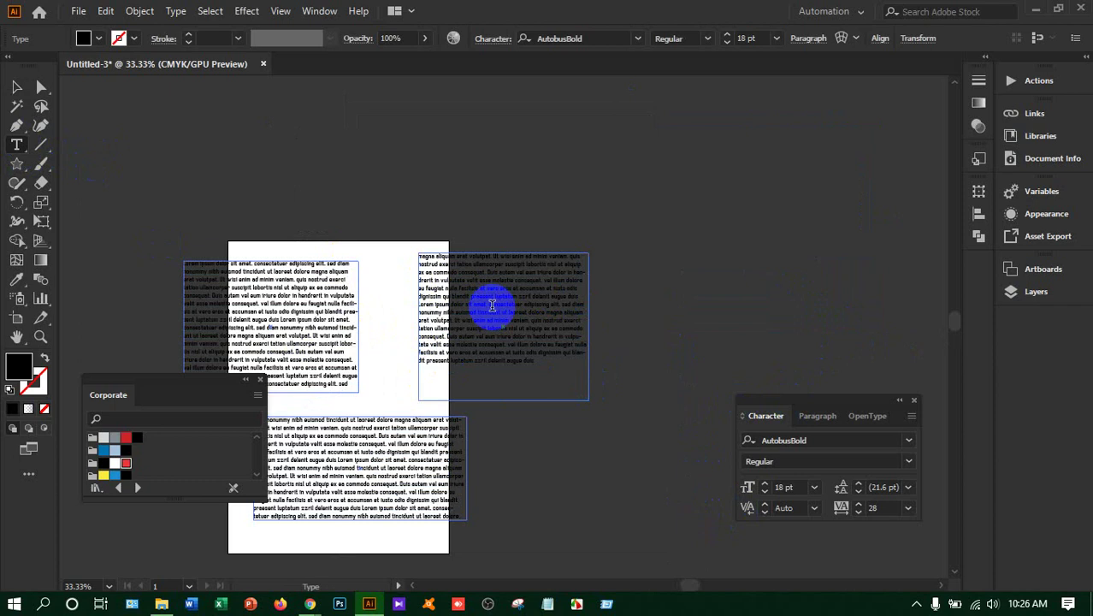
key(ctrl+a)
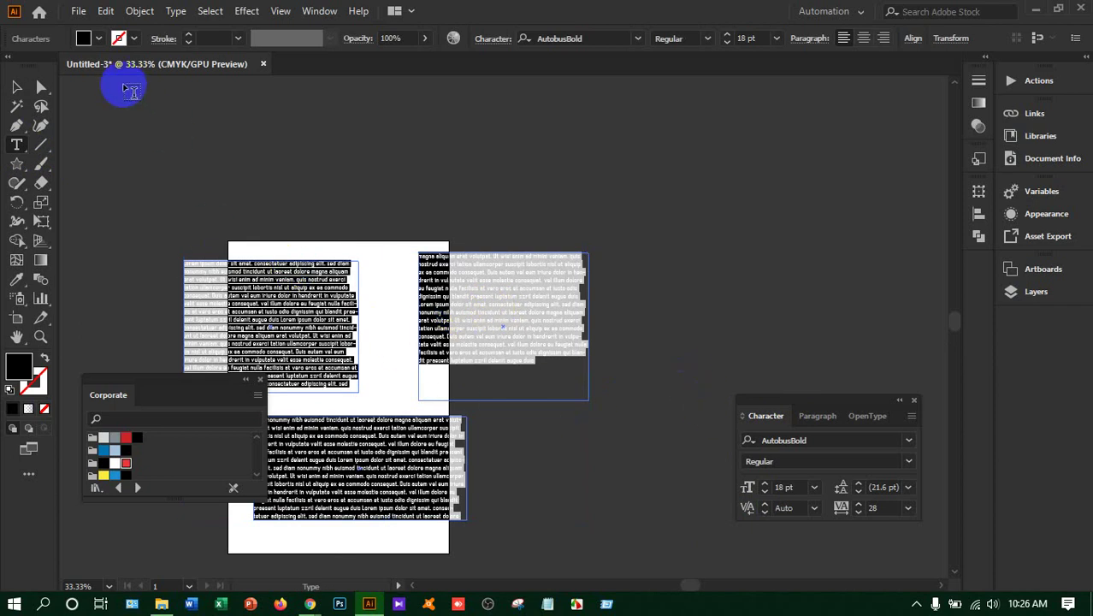
click(102, 40)
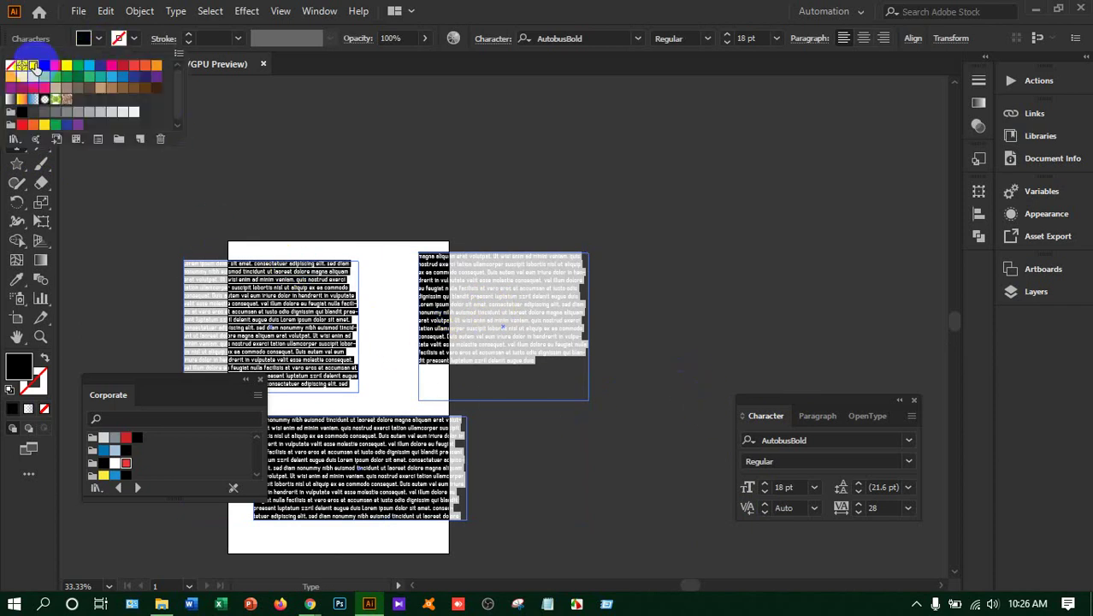
click(34, 66)
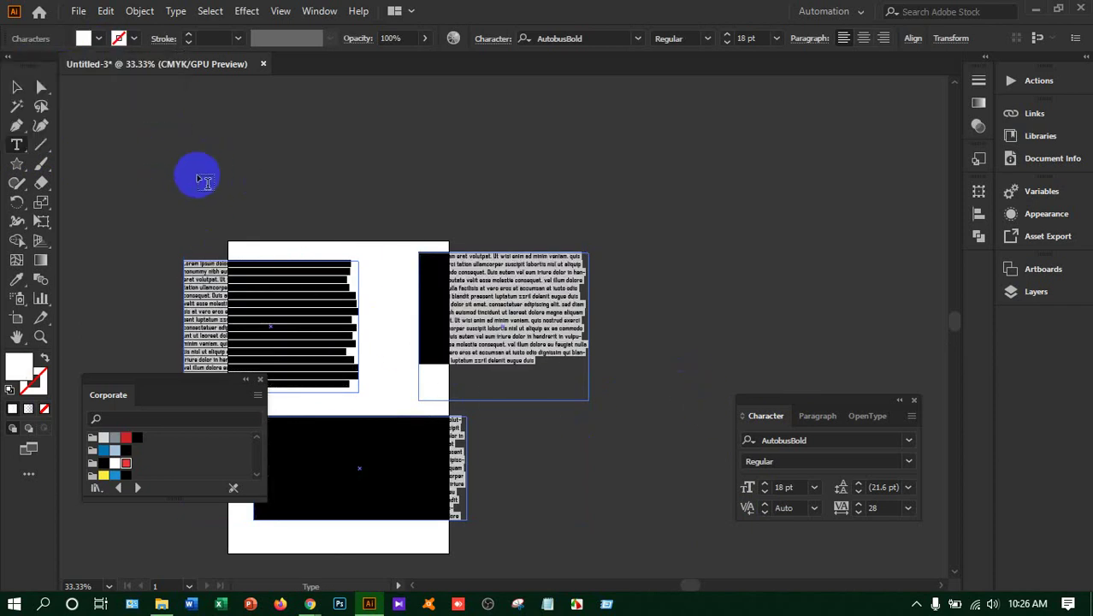
Move the three text frames up and right, and move the Character panel aside
click(16, 86)
drag(248, 284, 577, 202)
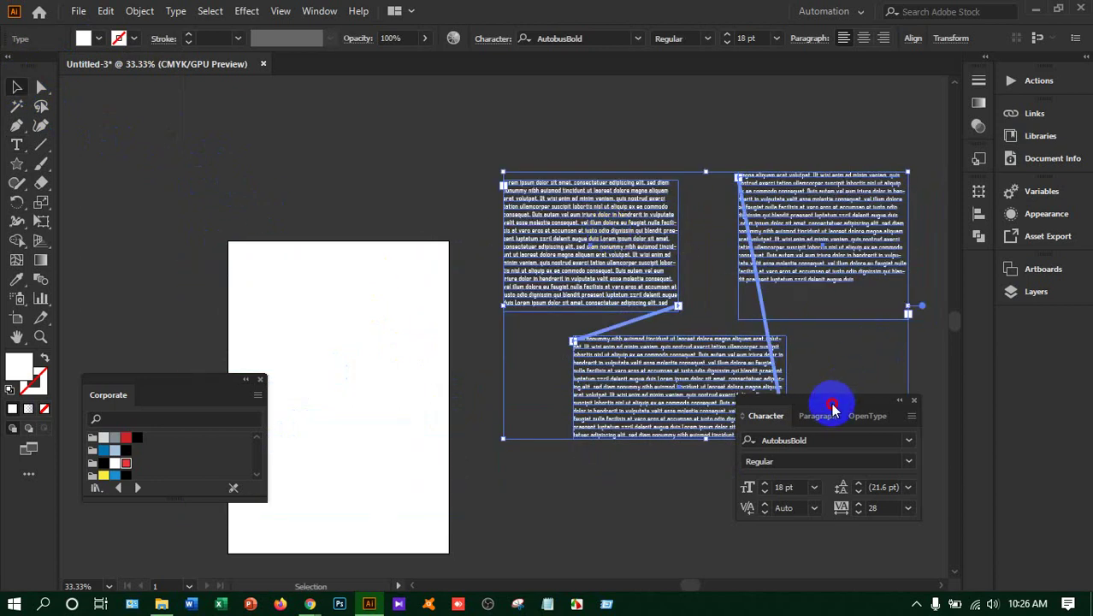
drag(829, 405, 389, 377)
click(619, 242)
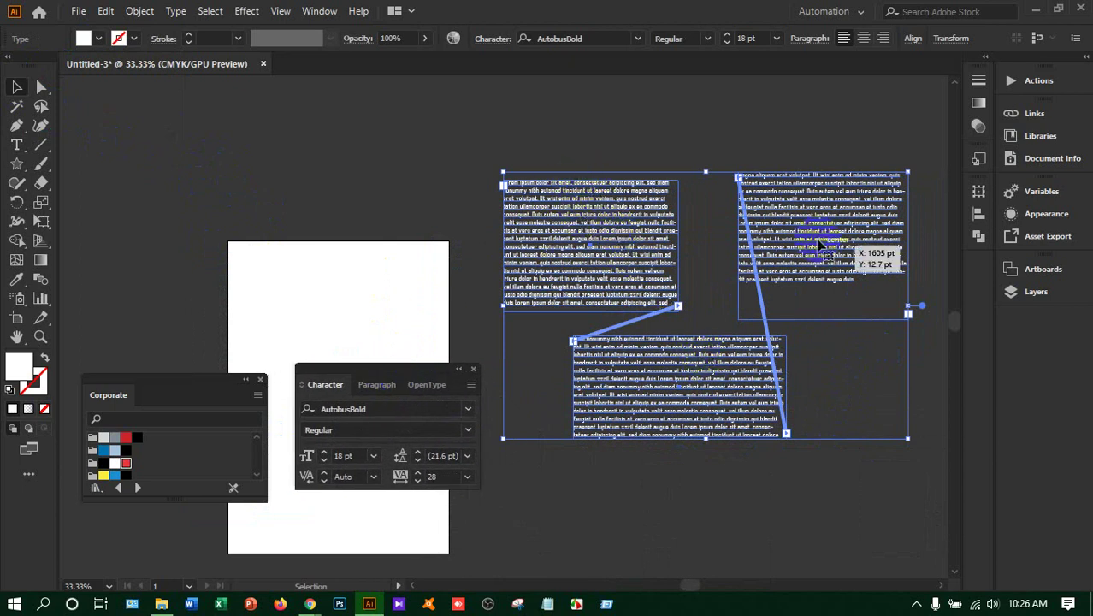
Trace the text thread between frames and relink the second frame's overflow into the third frame
click(685, 304)
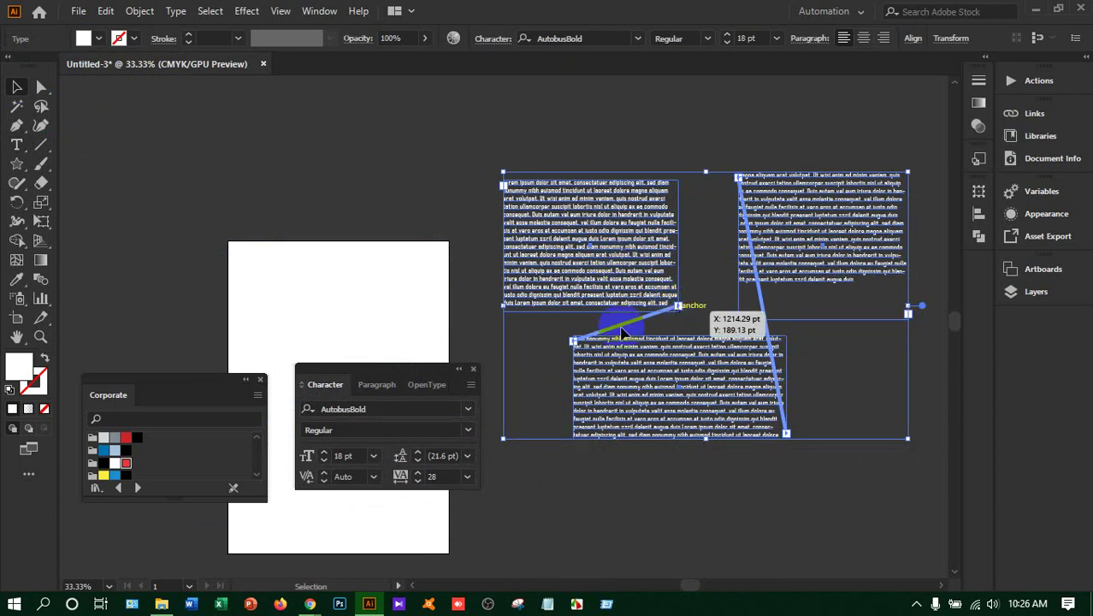
click(569, 340)
click(787, 433)
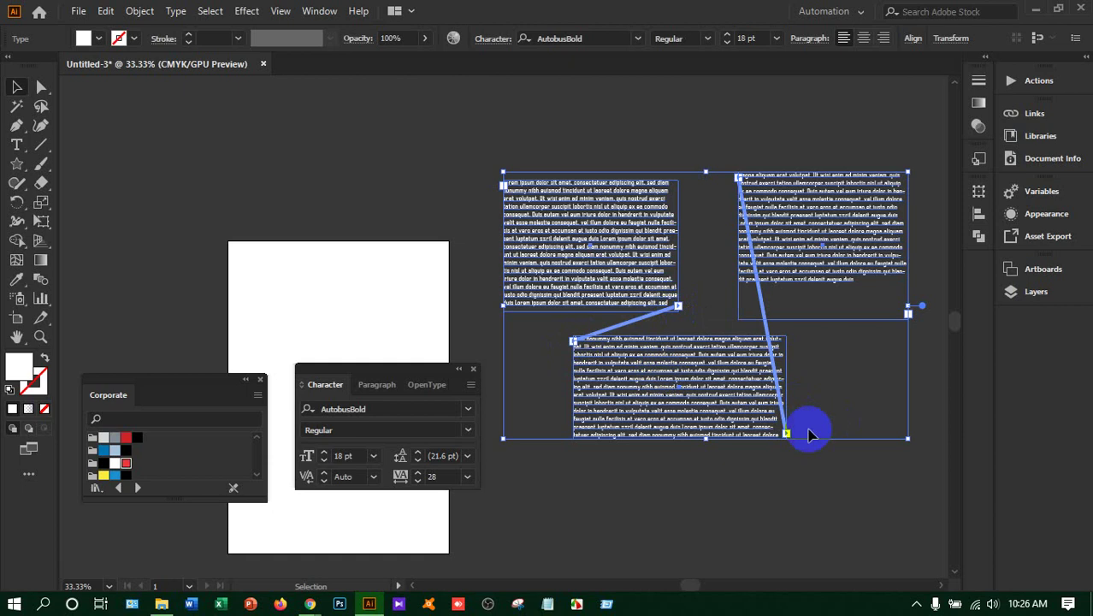
drag(787, 434, 741, 180)
Move all three linked frames down and left together, then deselect them
drag(737, 269, 658, 207)
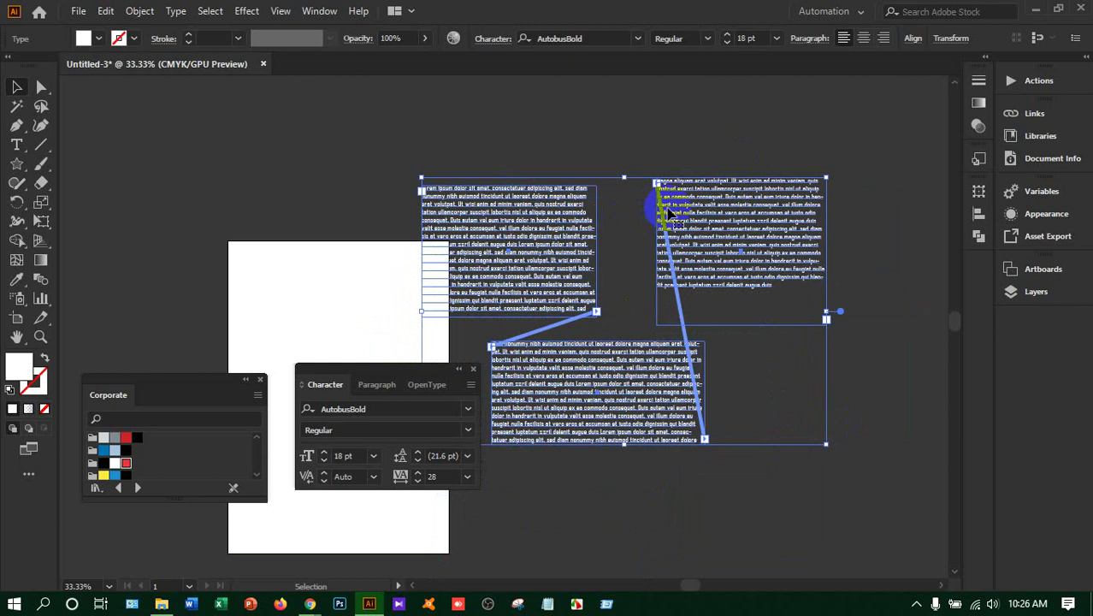
click(415, 293)
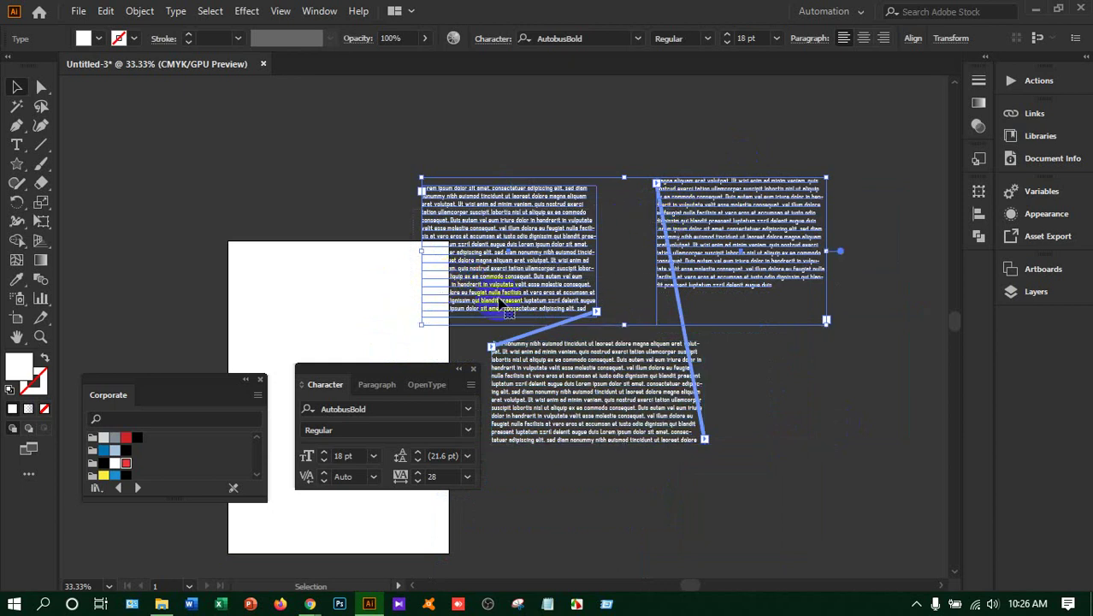
key(a)
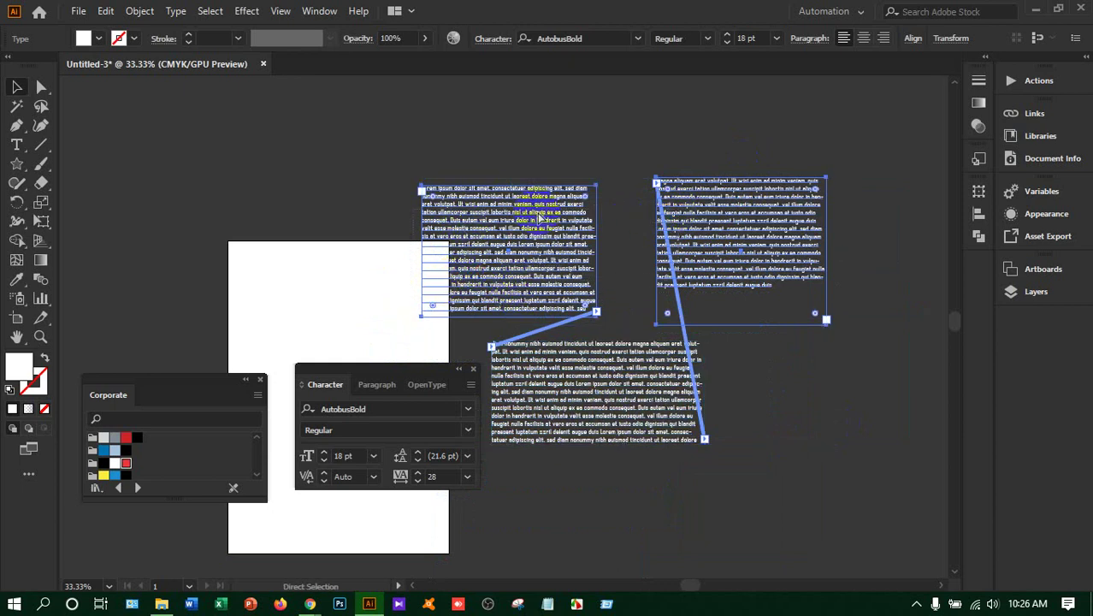
key(v)
click(728, 329)
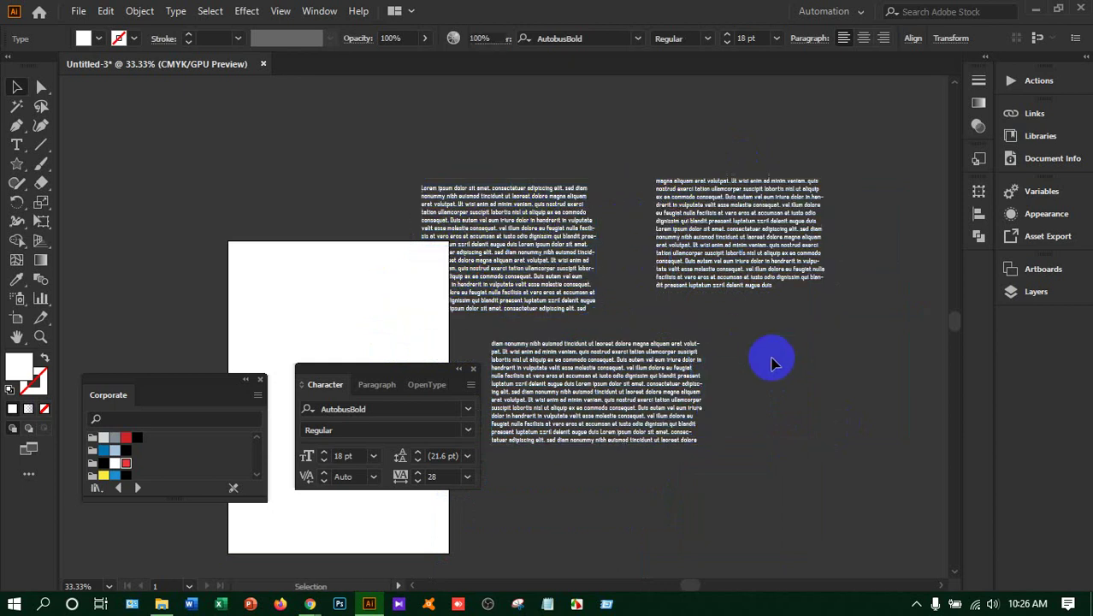
Move the upper-right frame to the upper left and move the Character and swatch panels aside
click(700, 223)
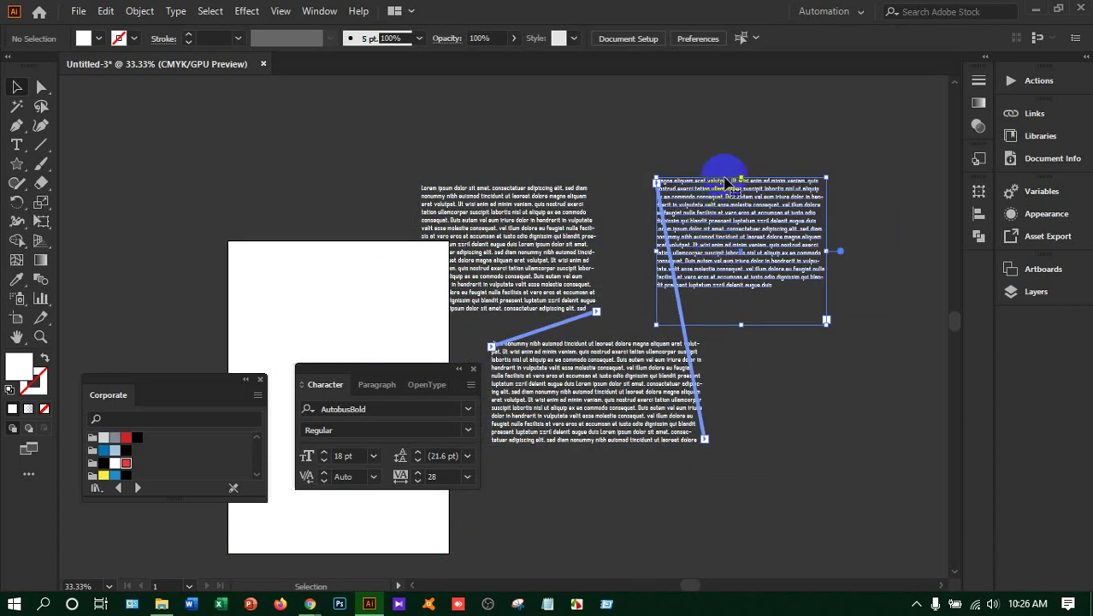
drag(726, 182, 161, 117)
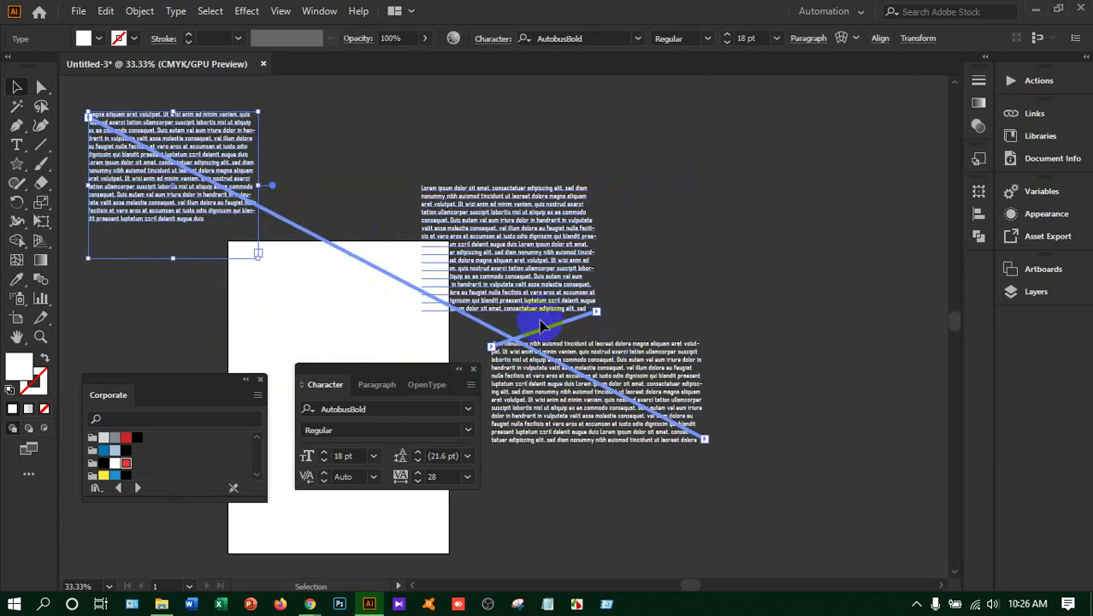
drag(383, 374, 831, 422)
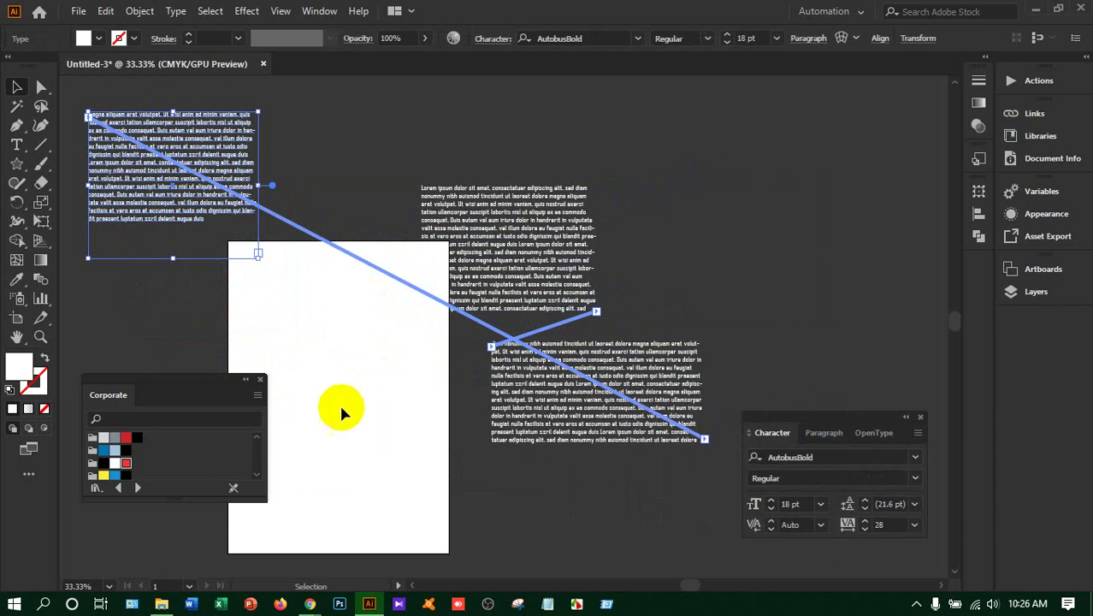
drag(190, 384, 817, 192)
Move the first frame to the lower left and check the thread runs through the right frame to the upper-left one
click(523, 246)
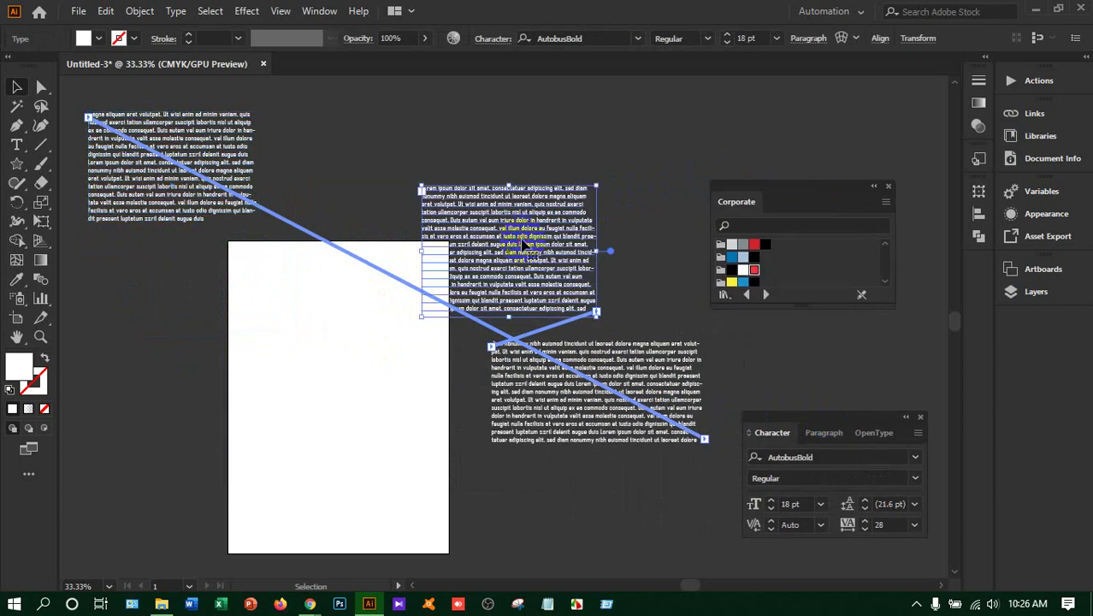
drag(522, 233, 203, 444)
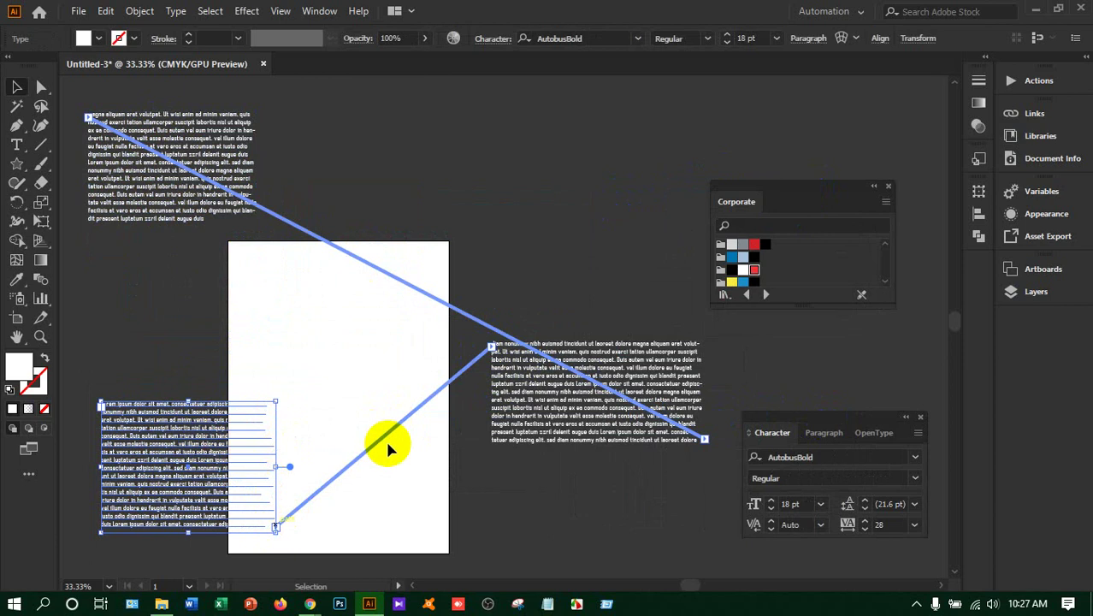
click(492, 349)
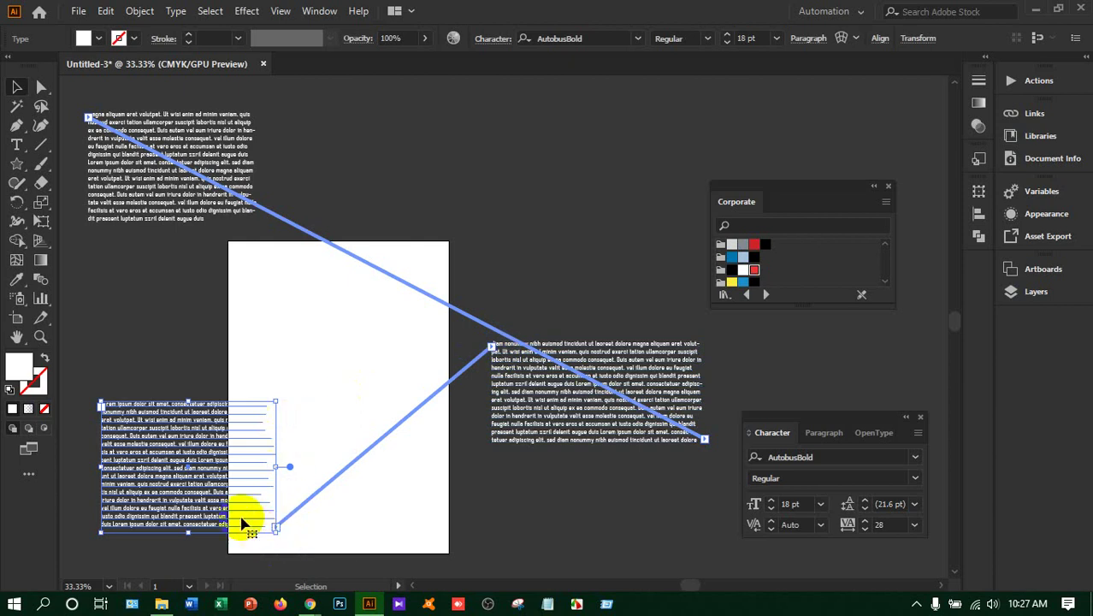
click(110, 391)
click(151, 390)
click(111, 409)
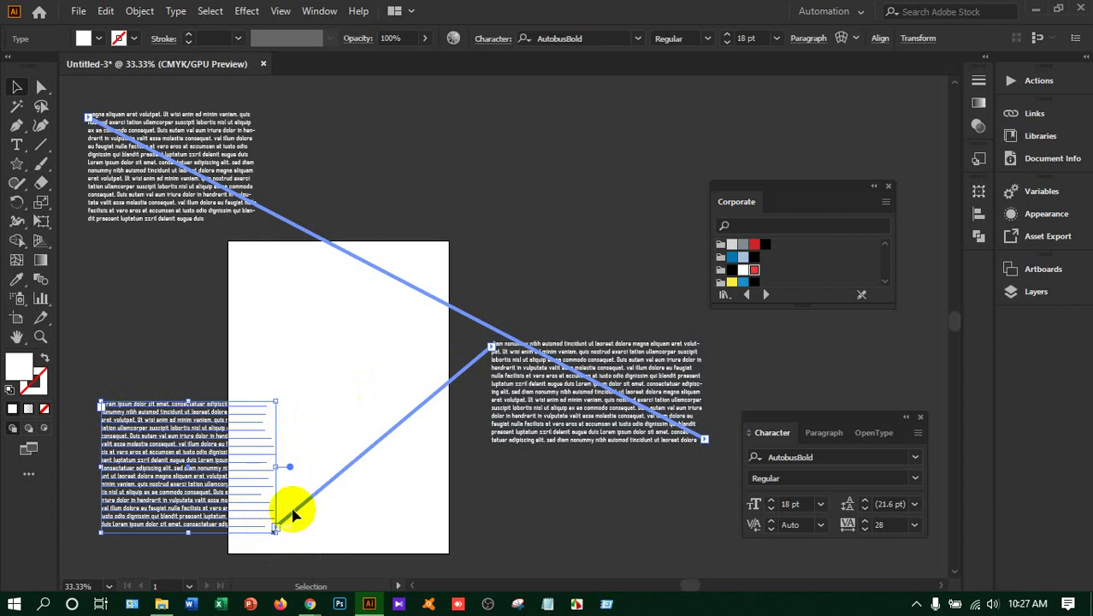
click(493, 348)
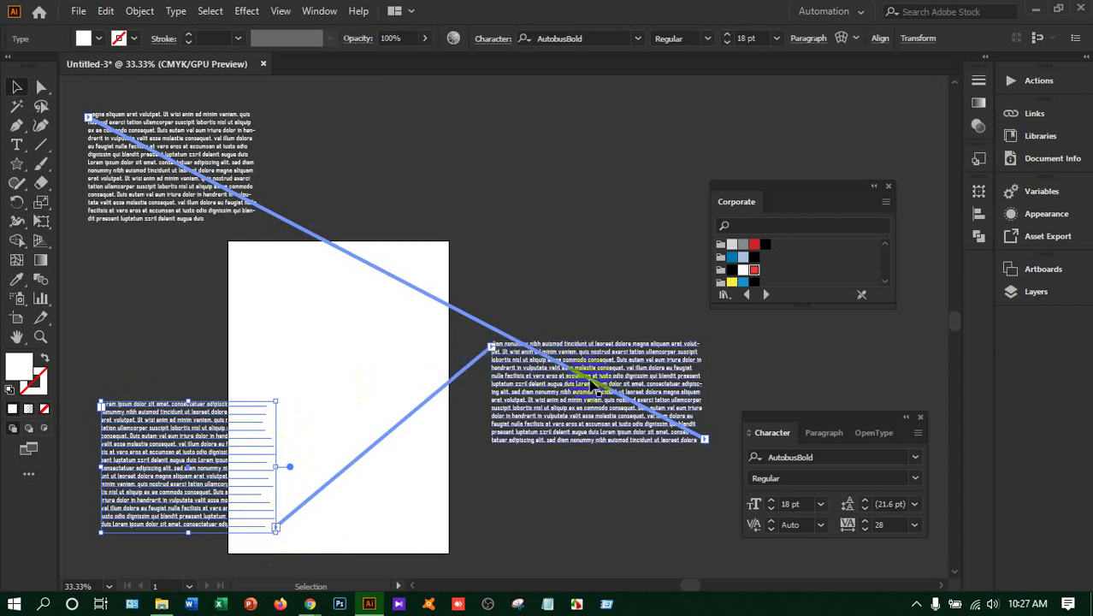
click(703, 439)
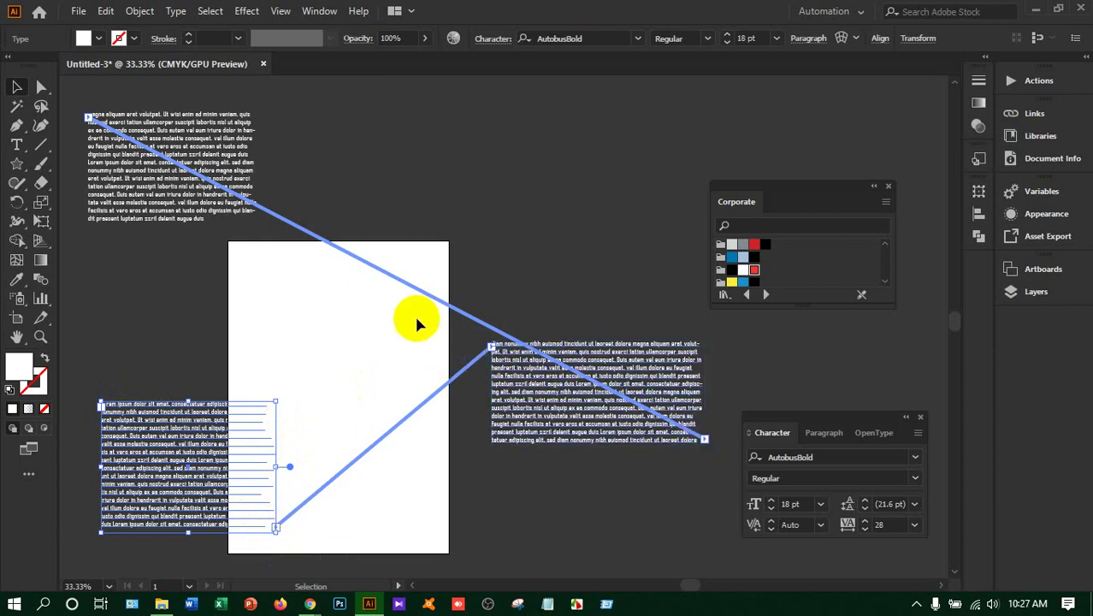
click(89, 117)
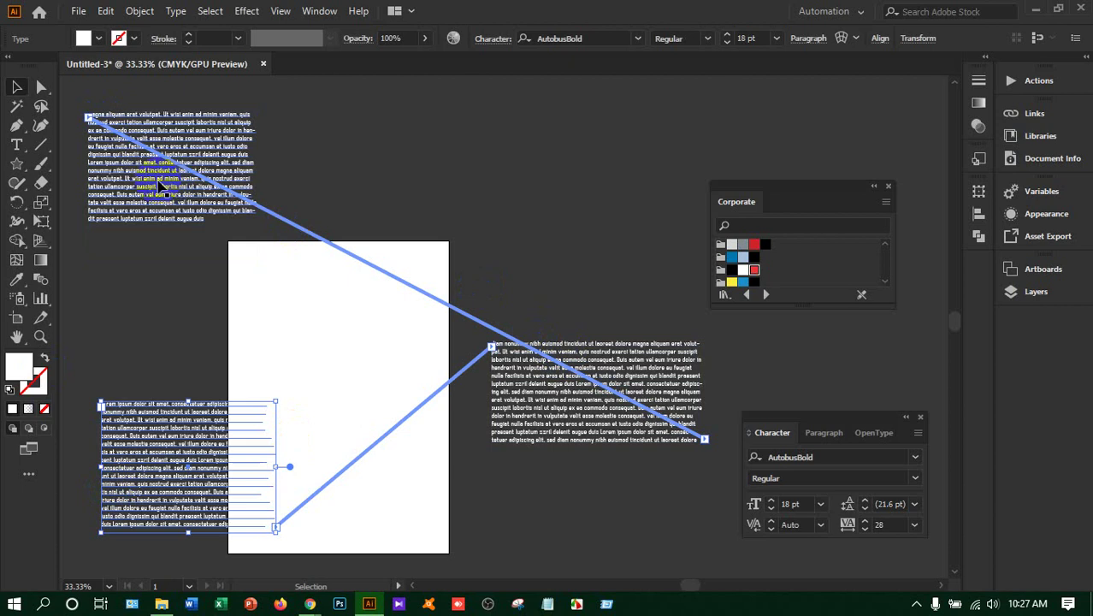
Reshuffle the linked frames: upper-left below the page, right frame to the top, lower ones rightward
drag(160, 186, 446, 484)
drag(550, 425, 422, 220)
drag(146, 468, 520, 344)
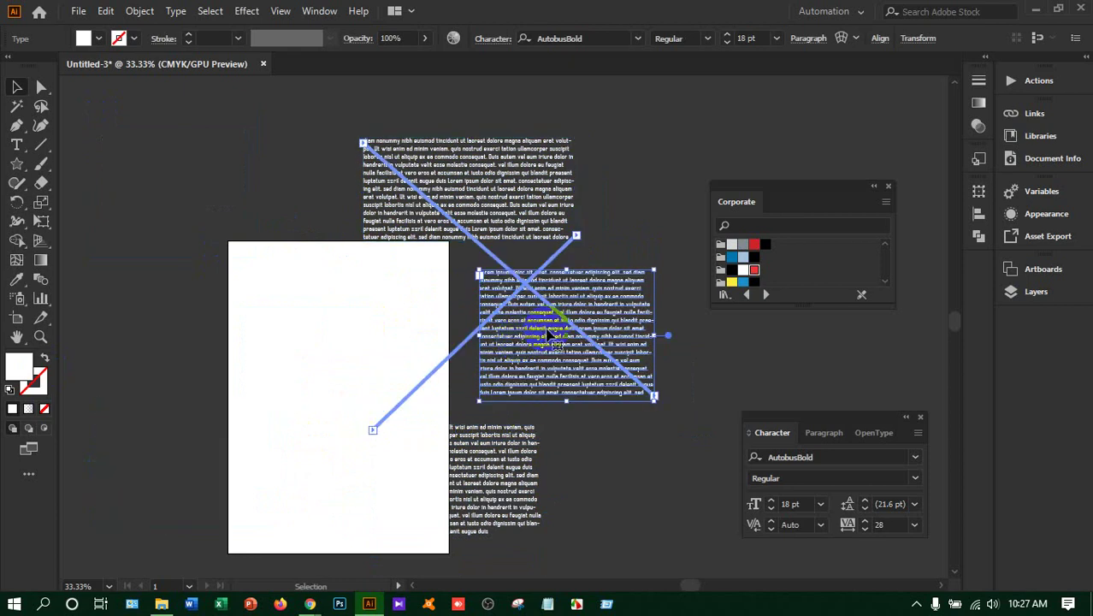
click(654, 397)
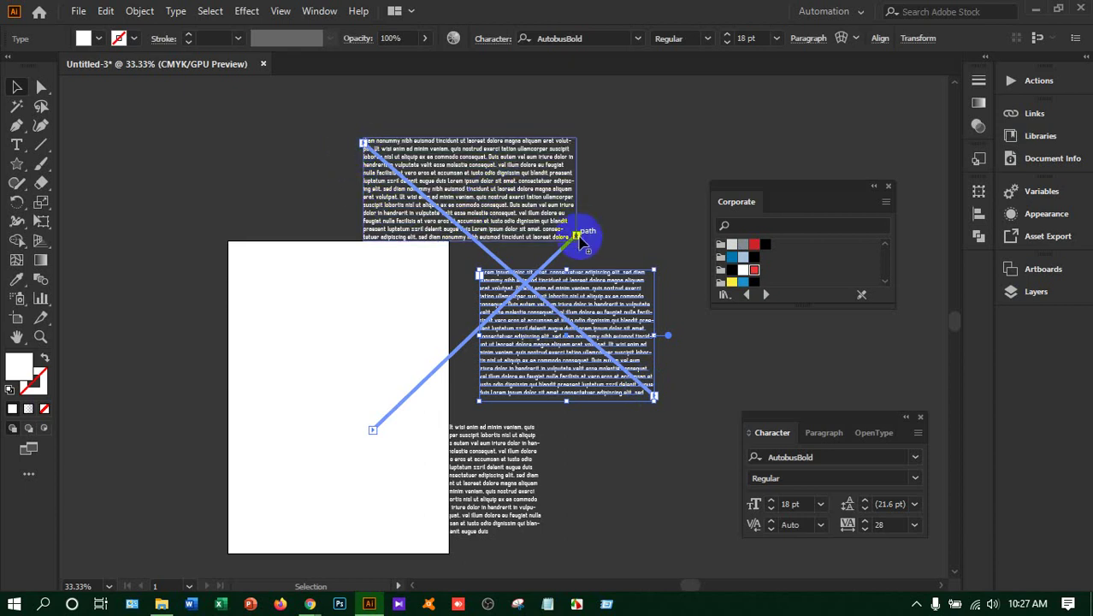
drag(434, 440, 626, 445)
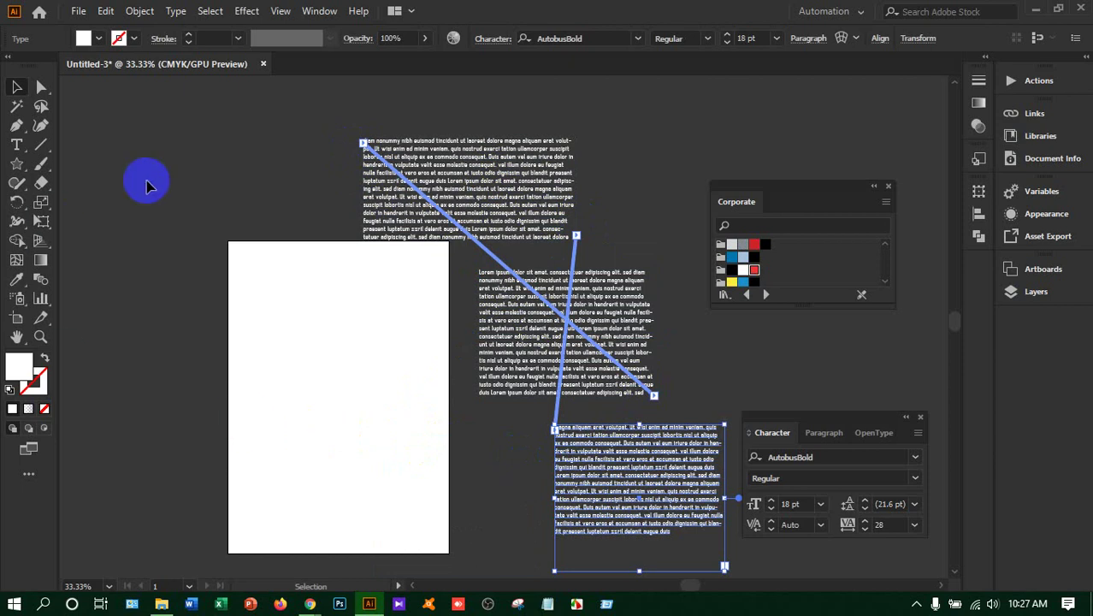
Delete the last linked frame, then marquee-select and delete the remaining two
key(Delete)
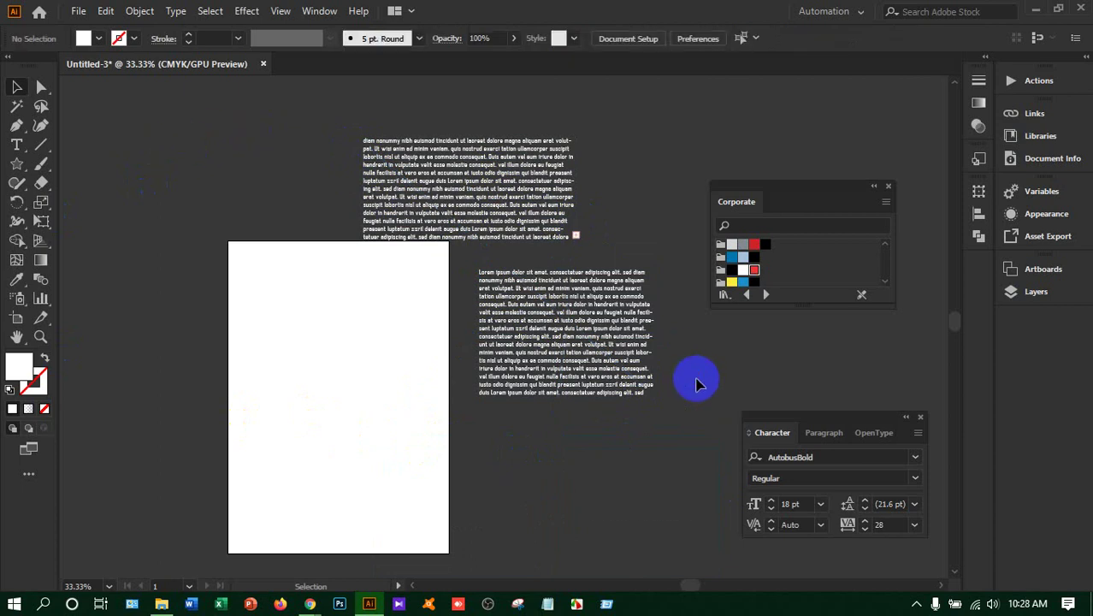
drag(280, 128, 648, 395)
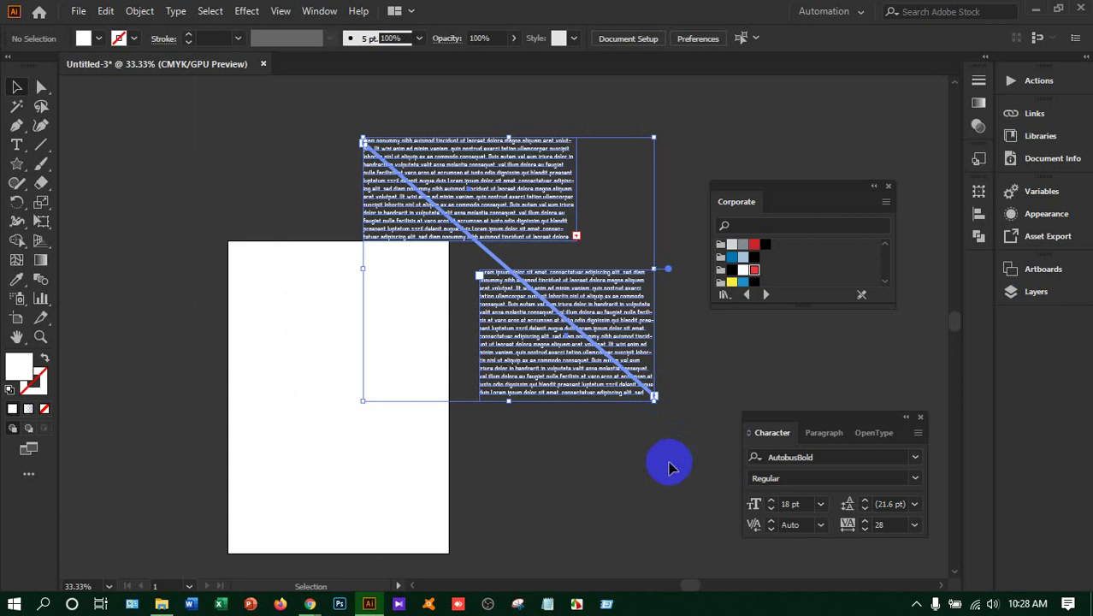
key(Delete)
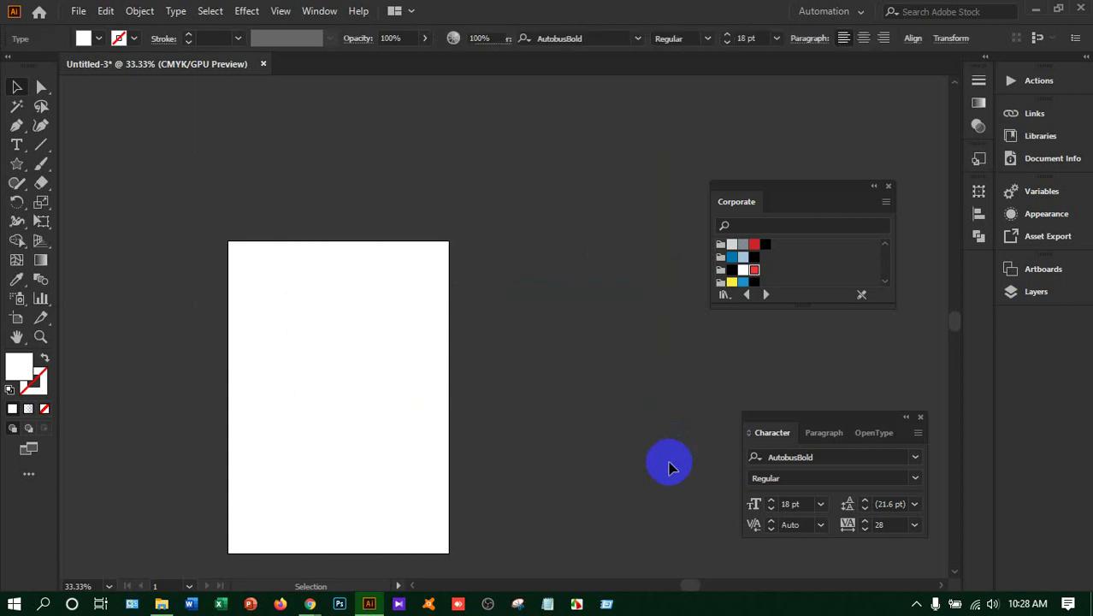
Fit the artboard in the window and draw a rectangle across its upper part
key(ctrl+0)
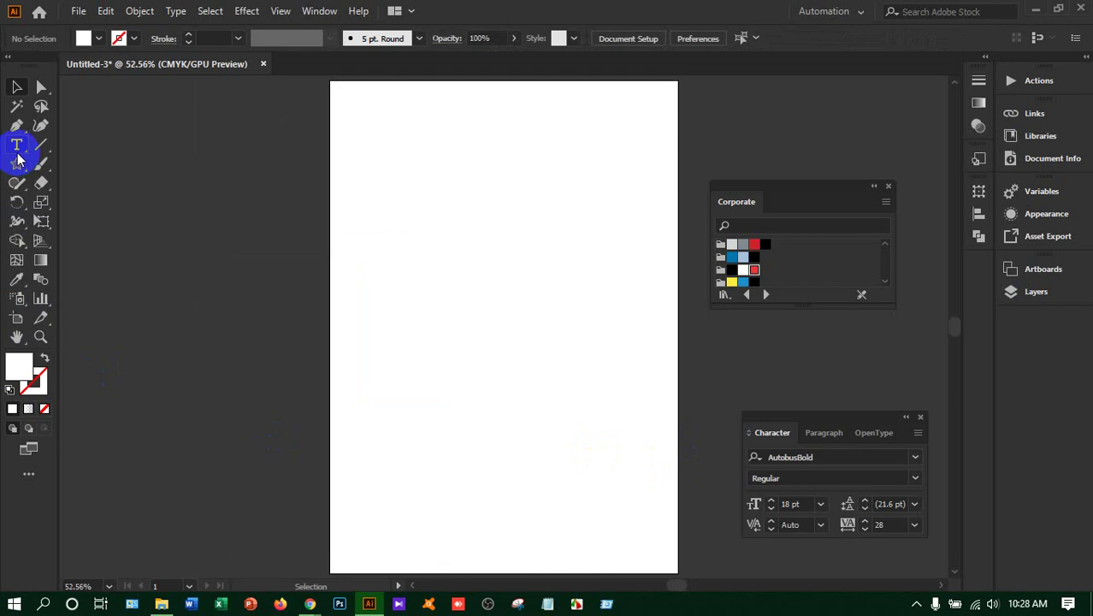
click(16, 151)
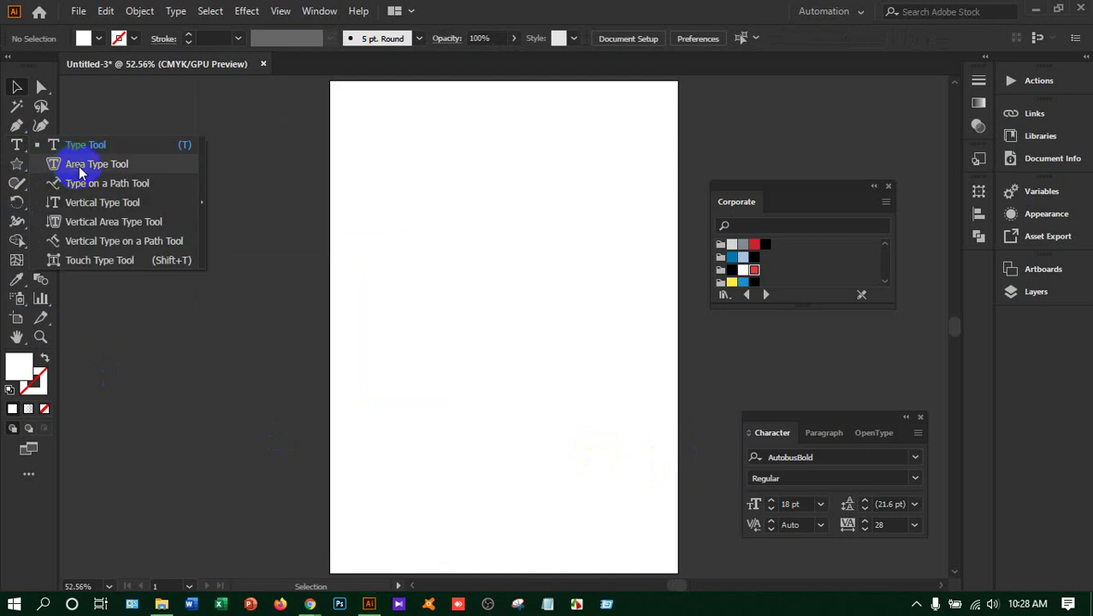
click(18, 170)
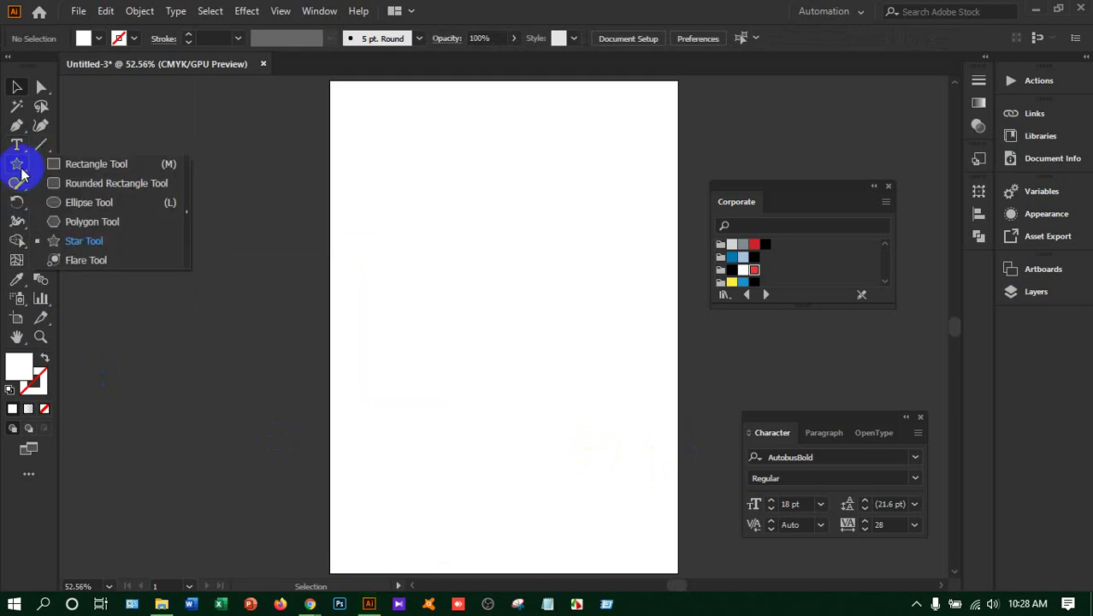
click(51, 167)
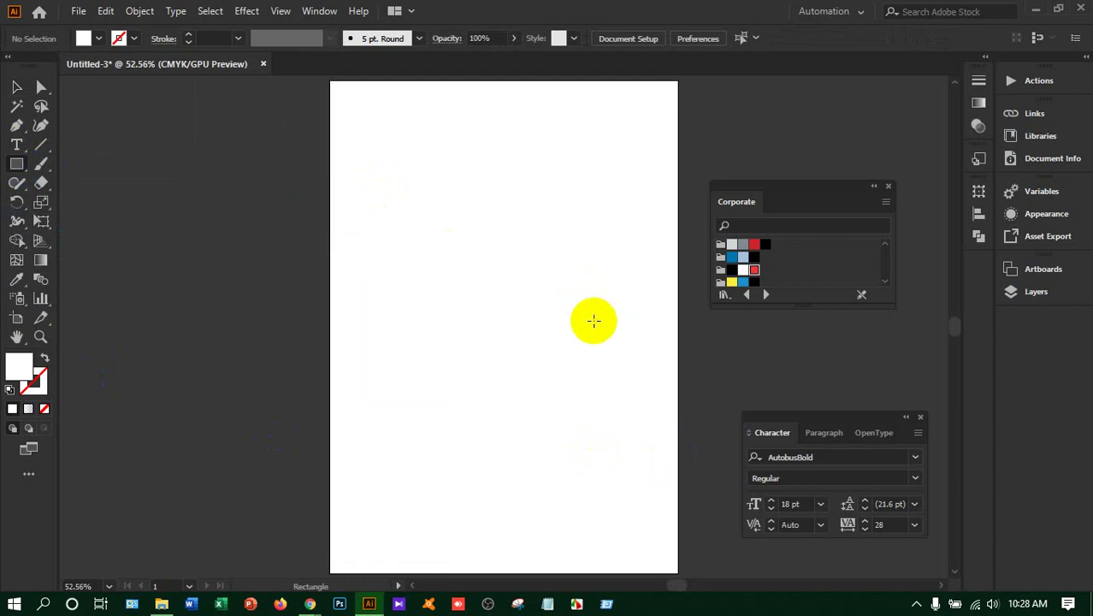
click(549, 297)
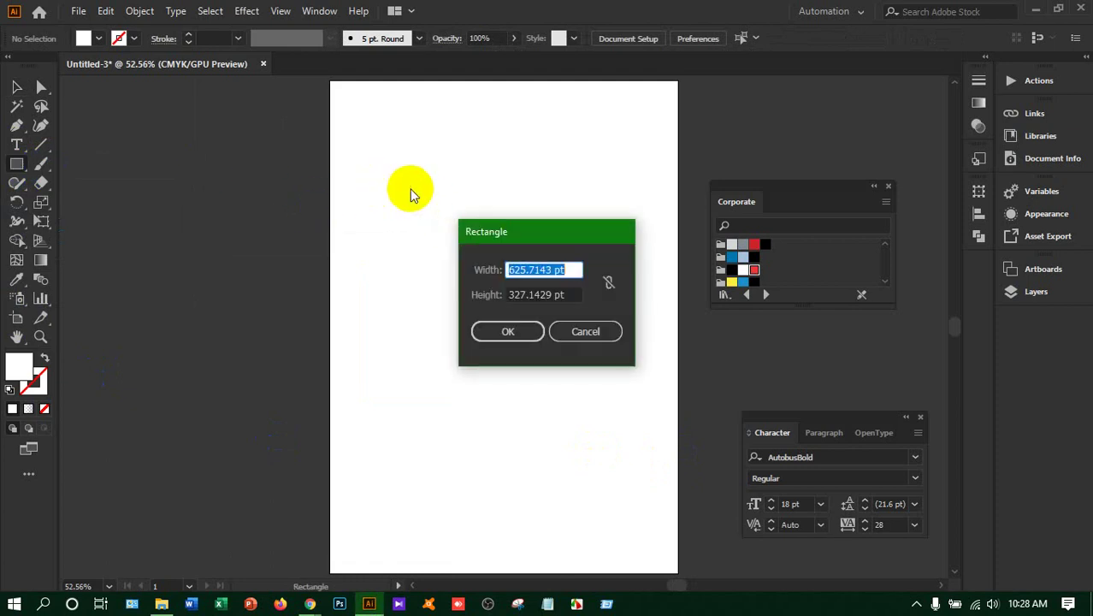
click(586, 331)
drag(379, 186, 620, 375)
Fill the rectangle with yellow
click(93, 39)
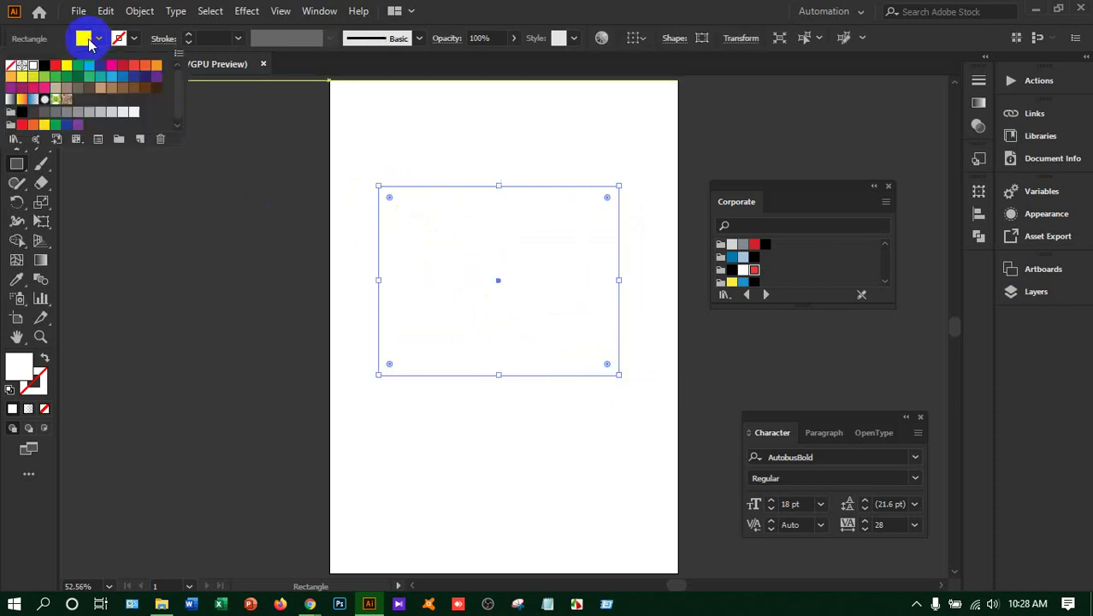
click(68, 66)
click(31, 170)
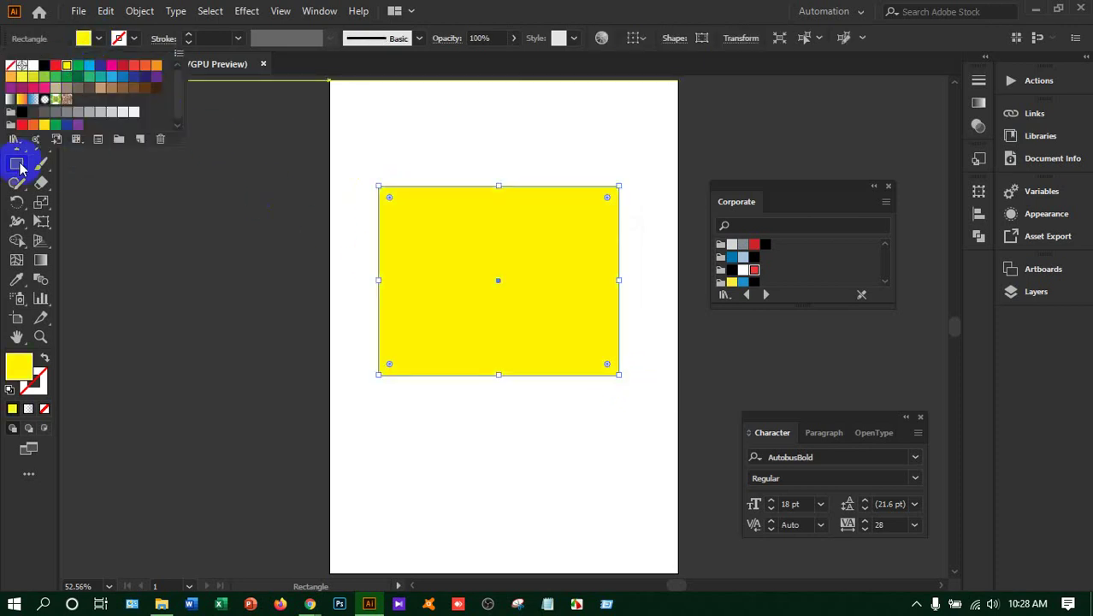
click(88, 178)
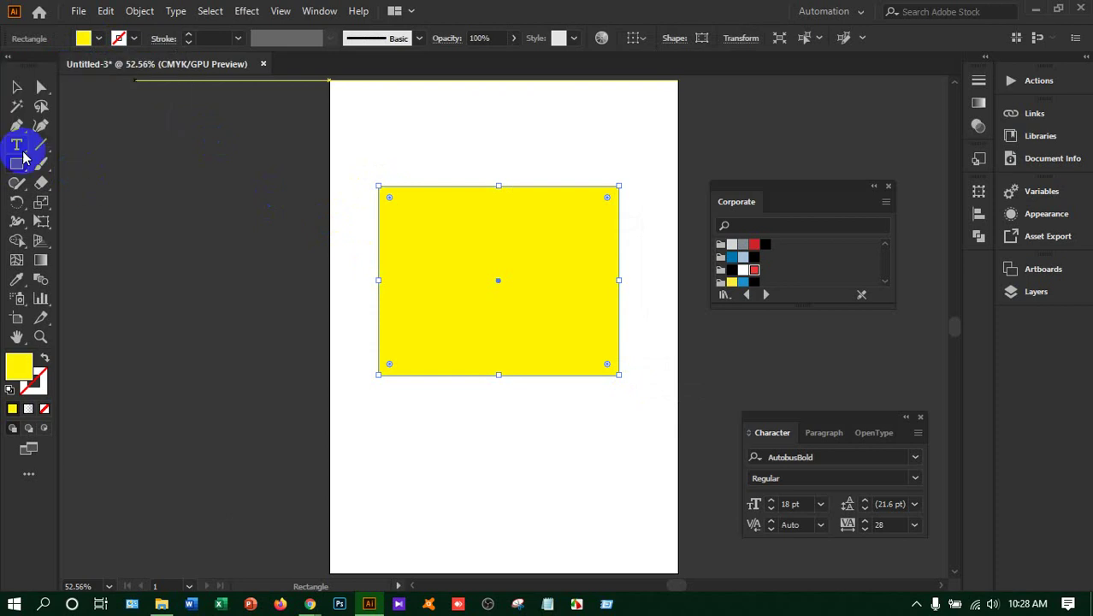
drag(16, 146, 68, 163)
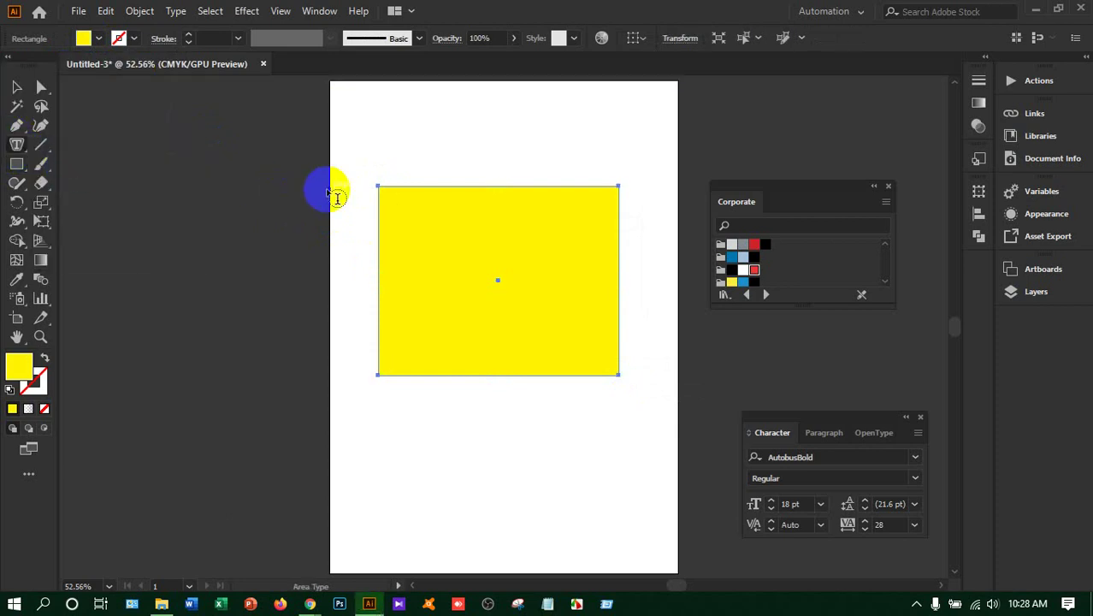
Fill the rectangle with placeholder text, reshape it into a tall column, and move it top-left
click(379, 188)
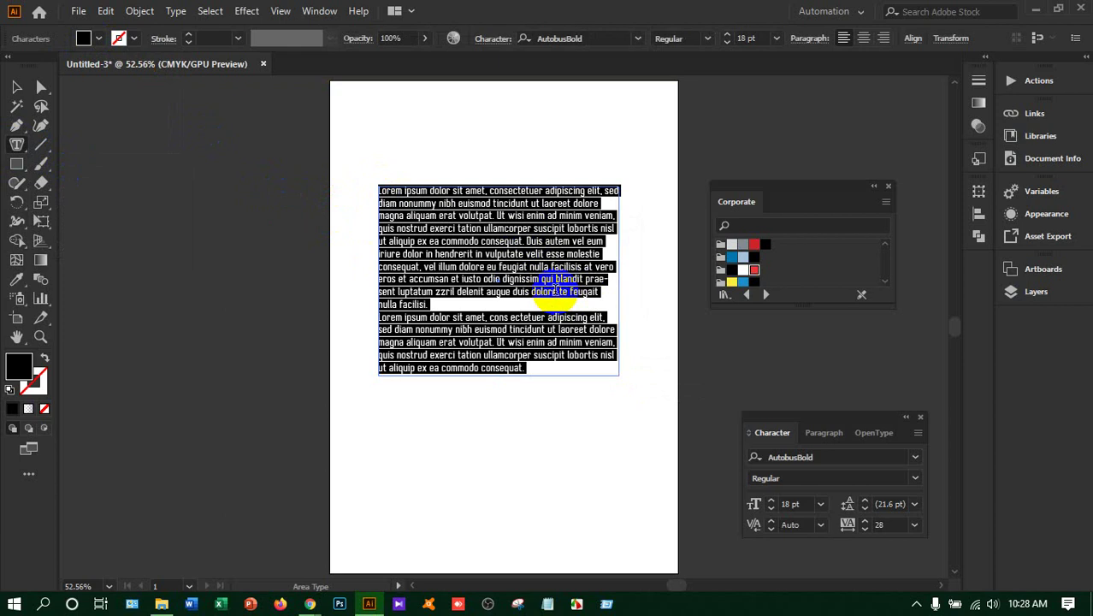
click(16, 86)
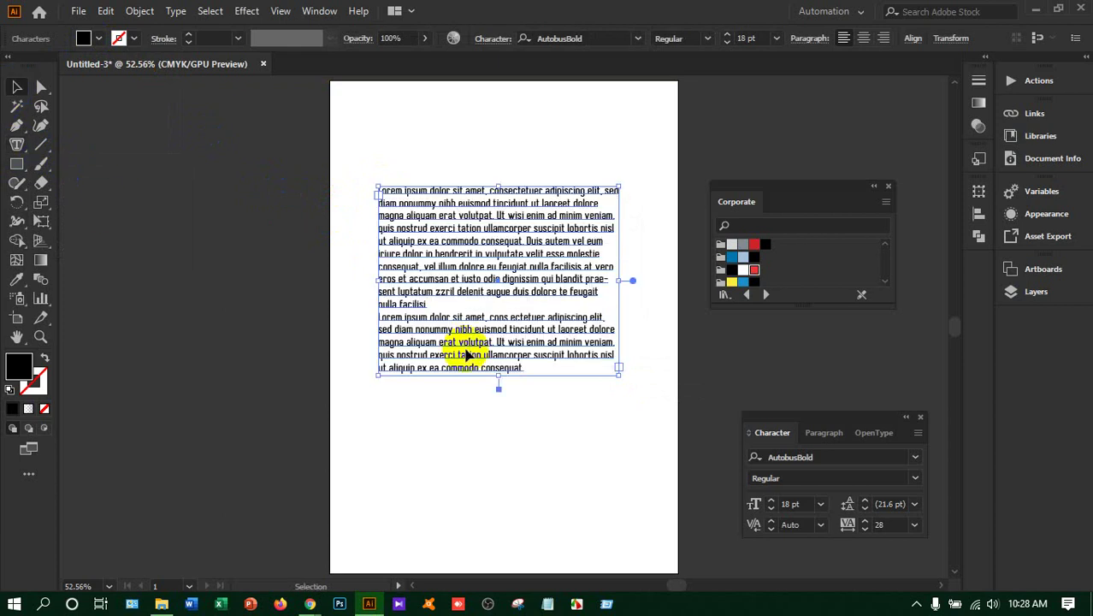
drag(497, 384, 497, 446)
drag(619, 317, 533, 317)
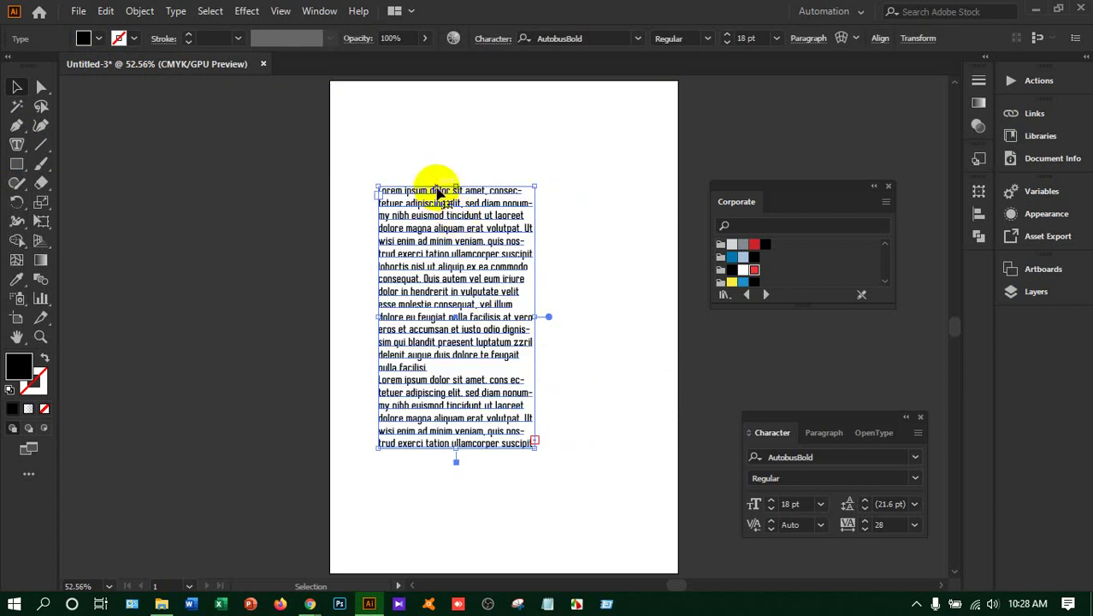
drag(437, 194, 416, 109)
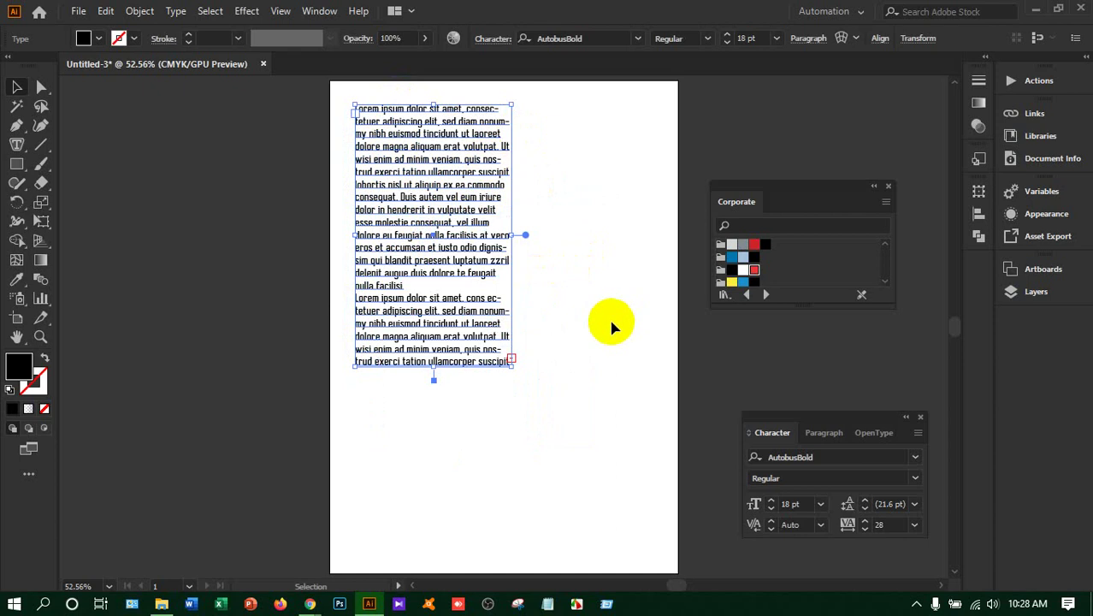
Duplicate the column to the right, narrow the left one, place the copy beside it, then switch to Meet
drag(455, 222, 610, 420)
click(505, 244)
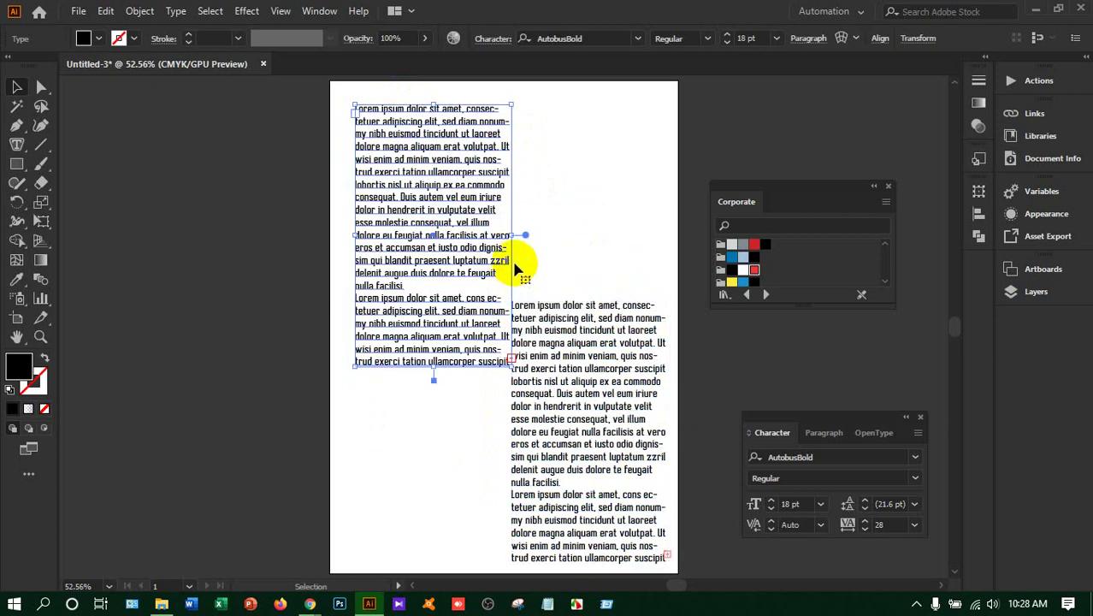
drag(516, 241, 480, 237)
click(567, 383)
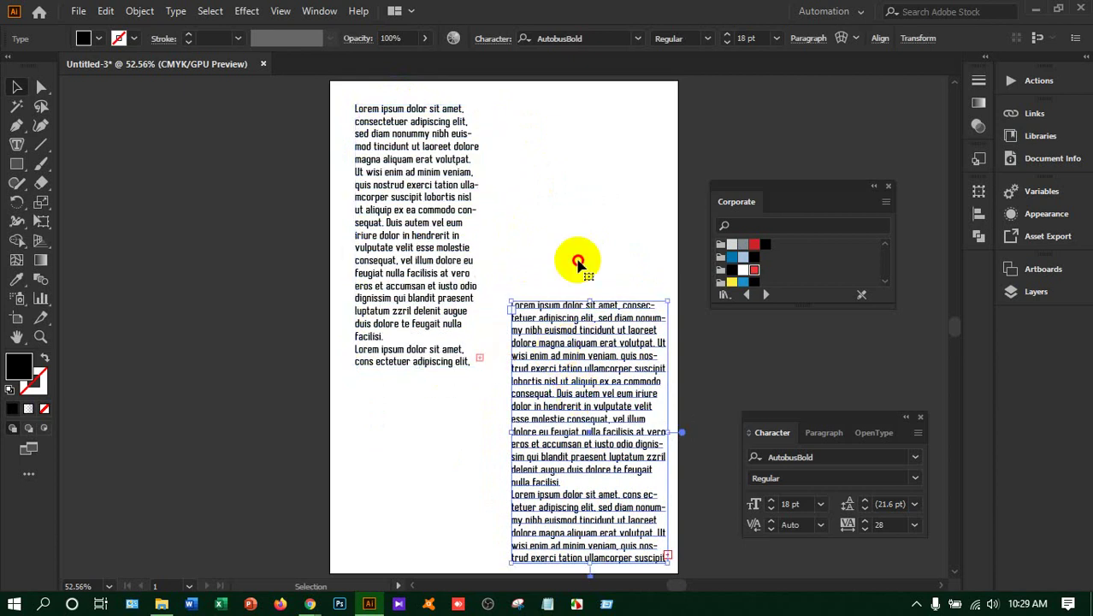
drag(579, 262, 558, 202)
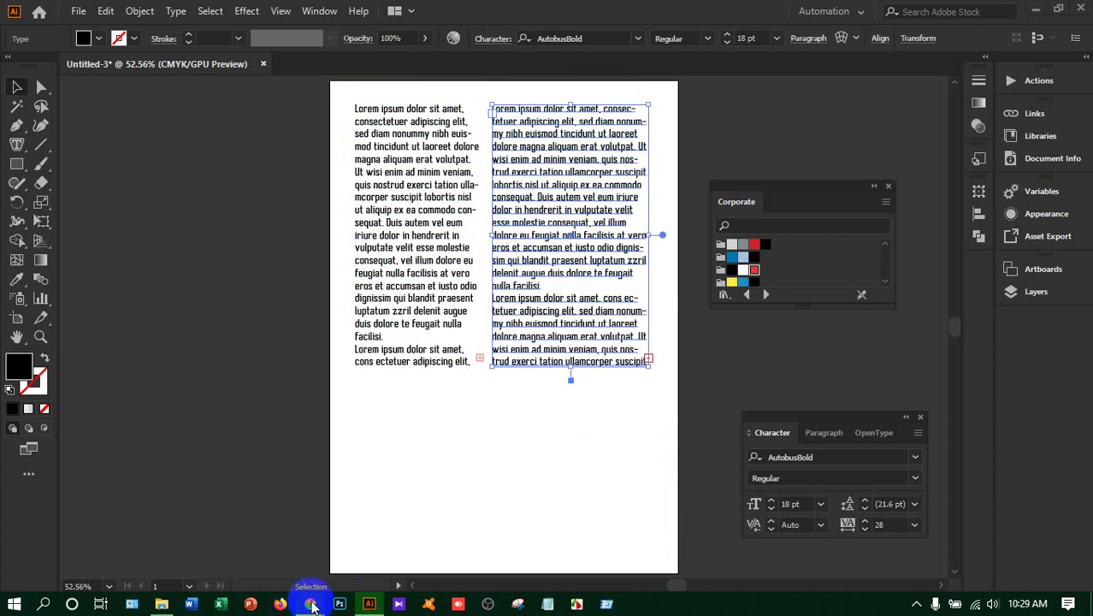
mouse_move(312, 606)
click(248, 521)
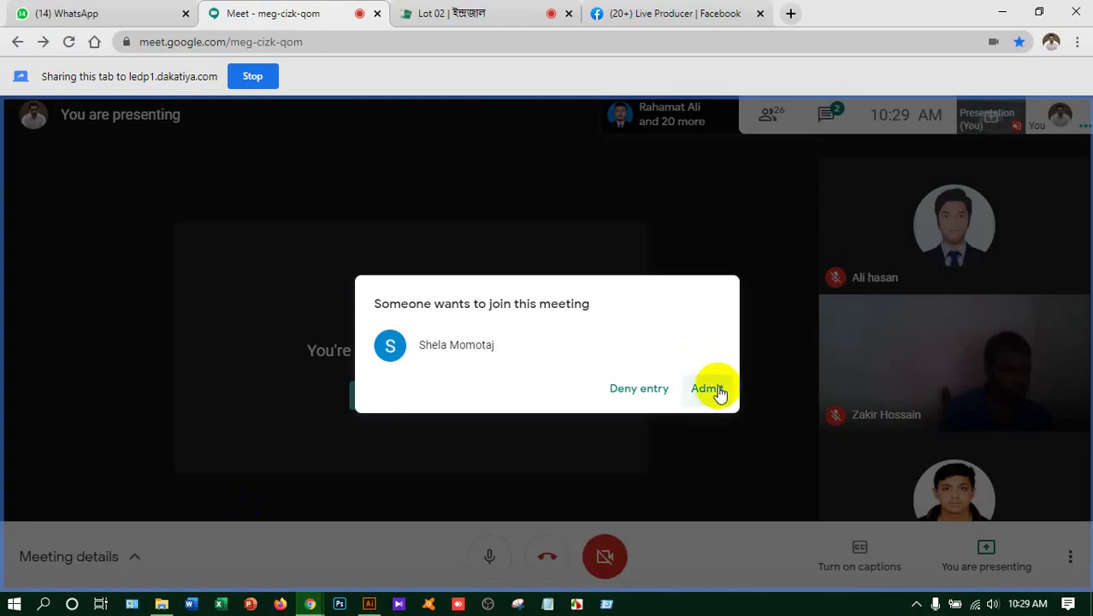
Admit the waiting participant in Meet, then marquee-select and delete both Illustrator text columns
click(708, 389)
click(369, 604)
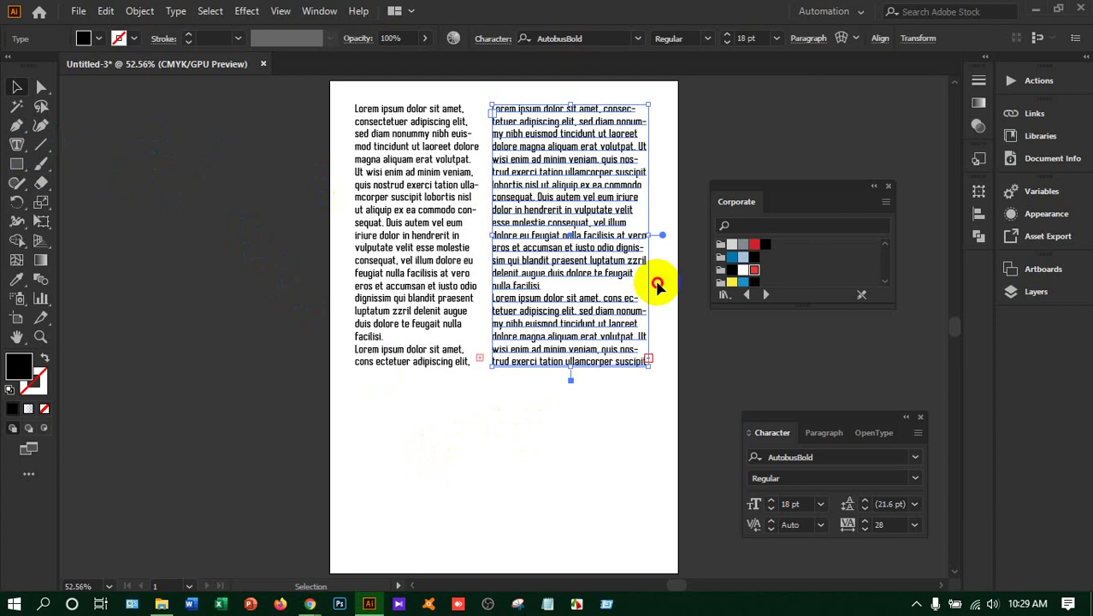
drag(654, 276, 364, 218)
key(Delete)
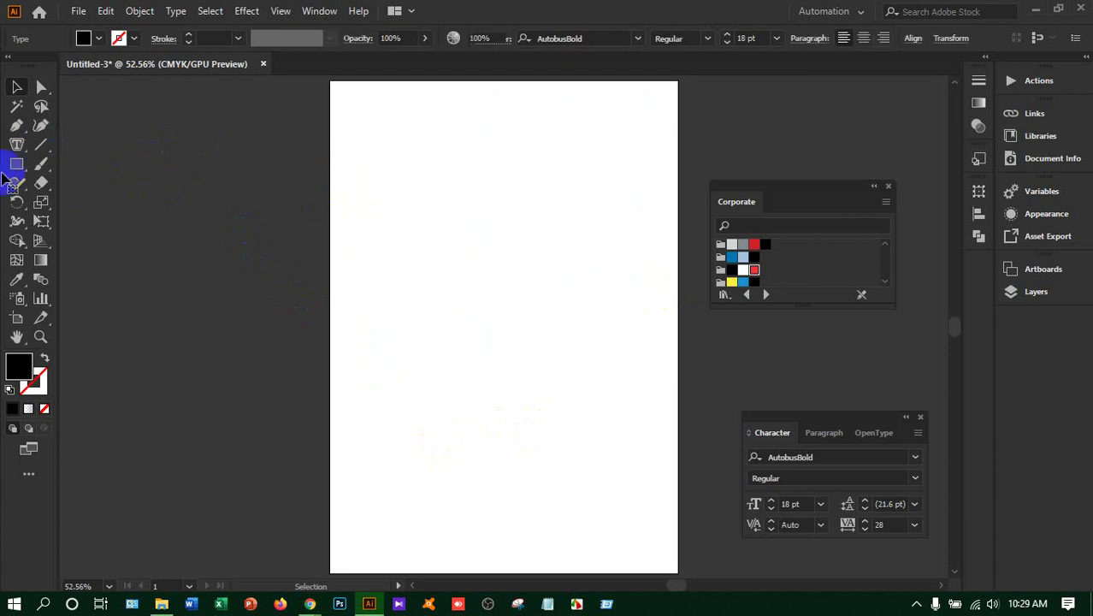
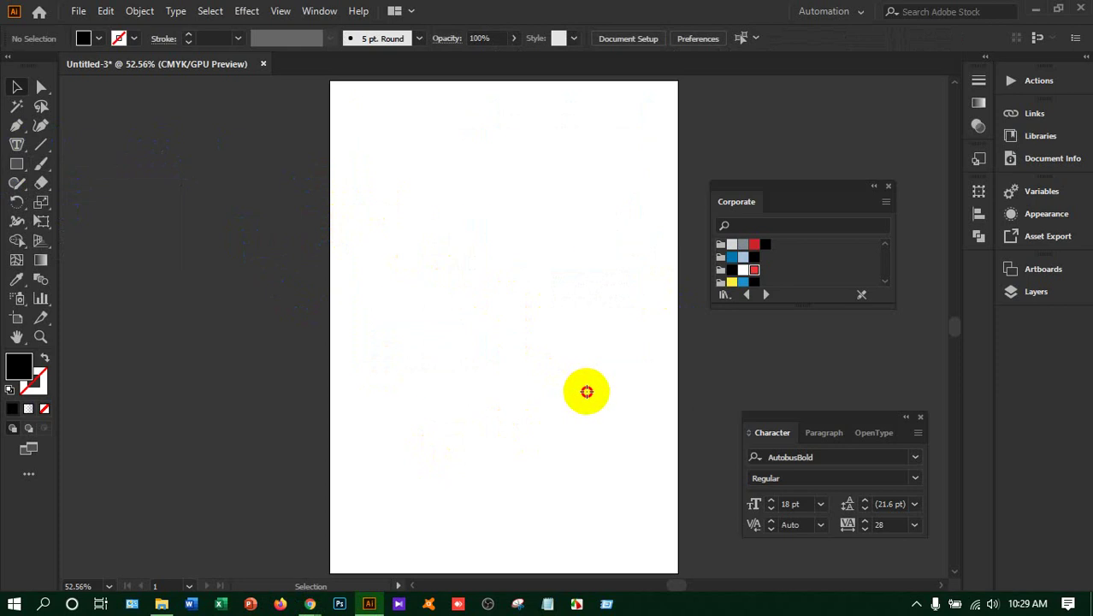
Draw a black circle and fill it with centred Lorem ipsum area text
drag(587, 391, 587, 391)
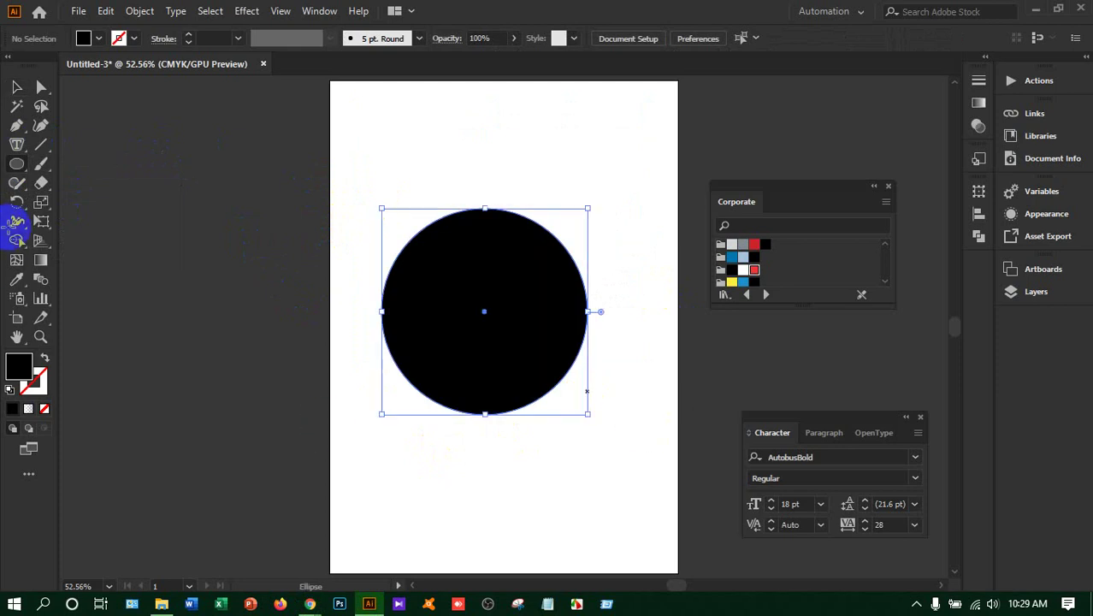
drag(23, 152, 72, 167)
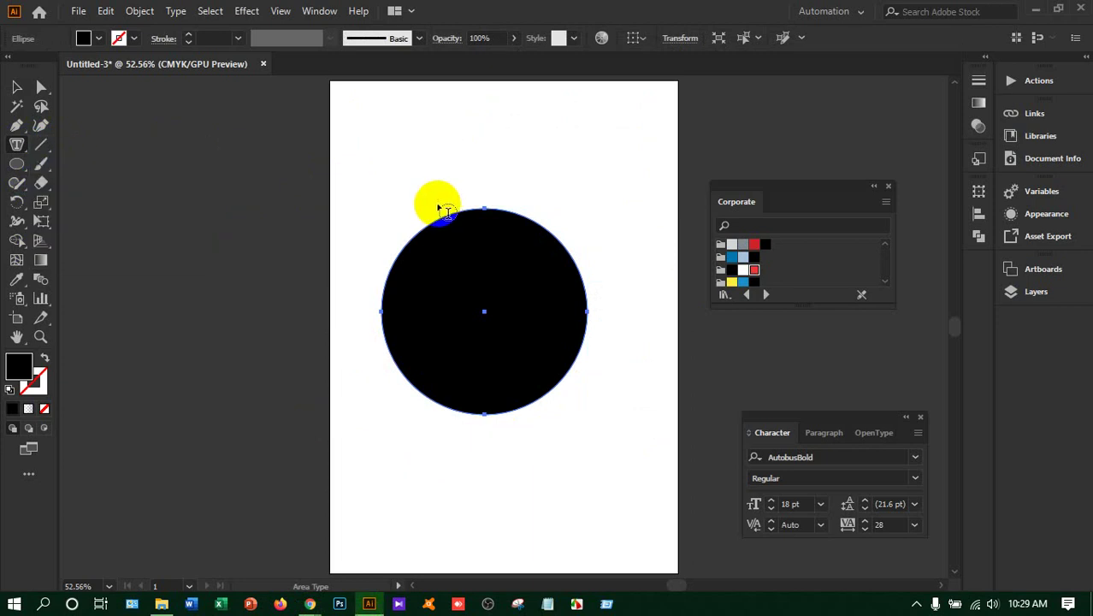
click(485, 217)
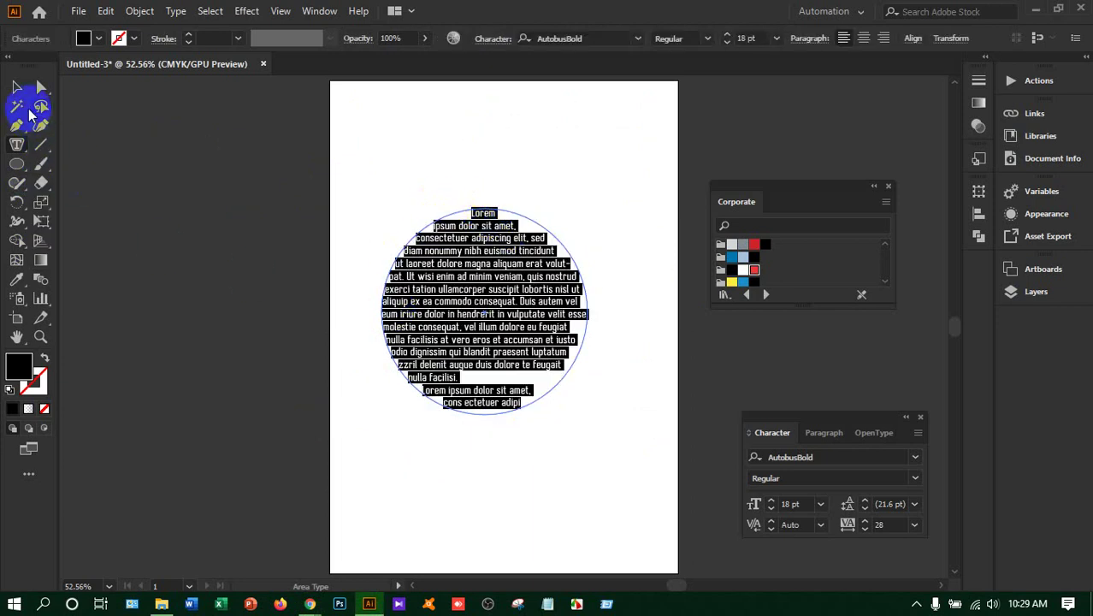
Move the circle text to the top right and draw a black five-point star below it
click(13, 92)
drag(487, 319, 567, 181)
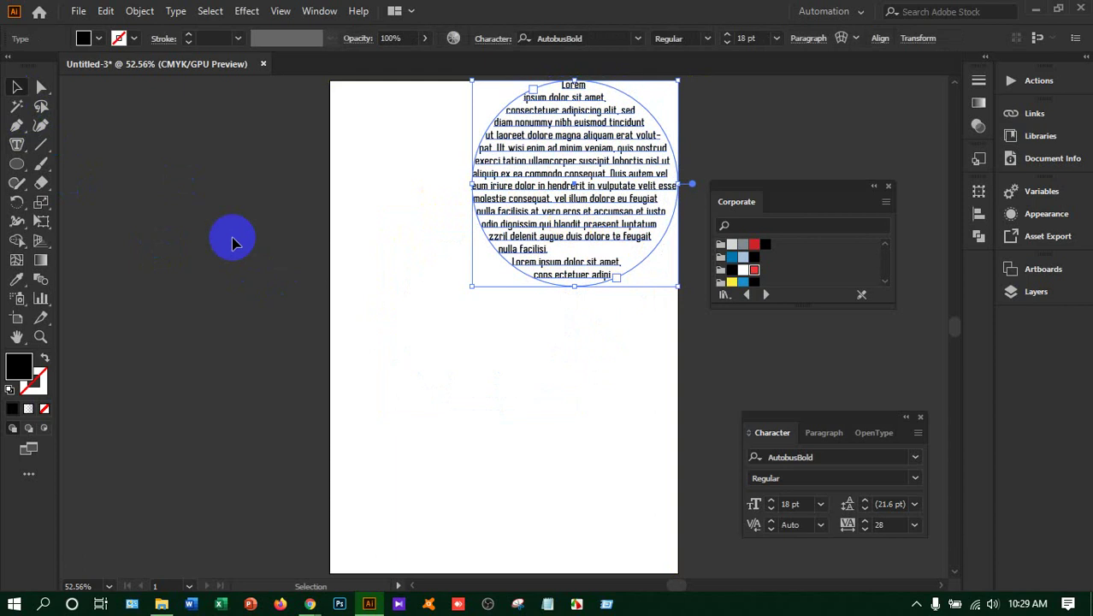
drag(23, 172, 98, 241)
drag(410, 381, 515, 455)
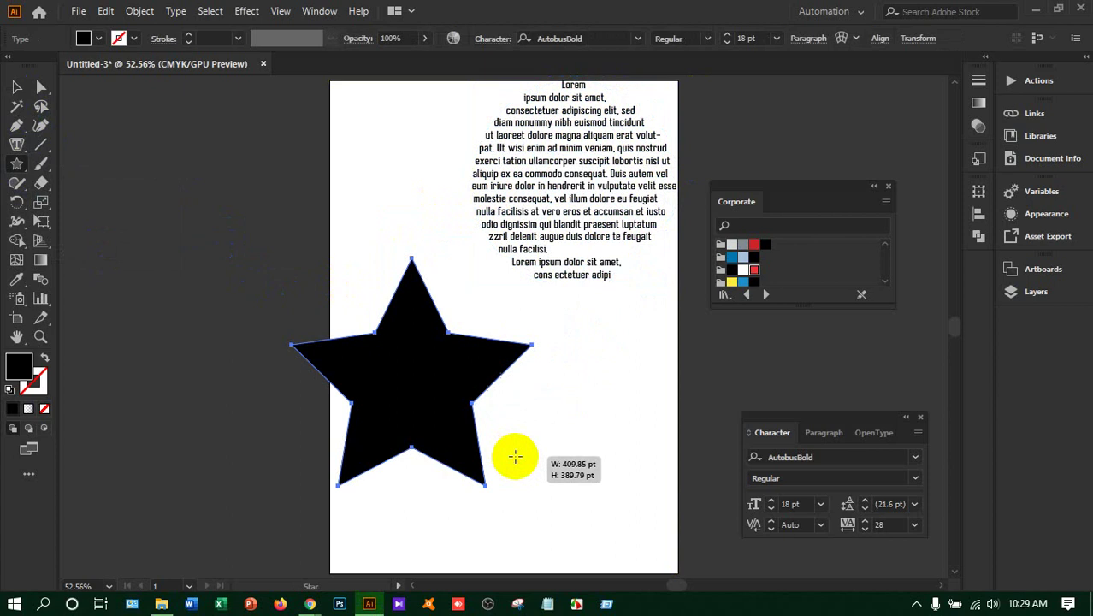
Delete the five-point star and draw a triangle below the circle text with the Star tool
click(17, 93)
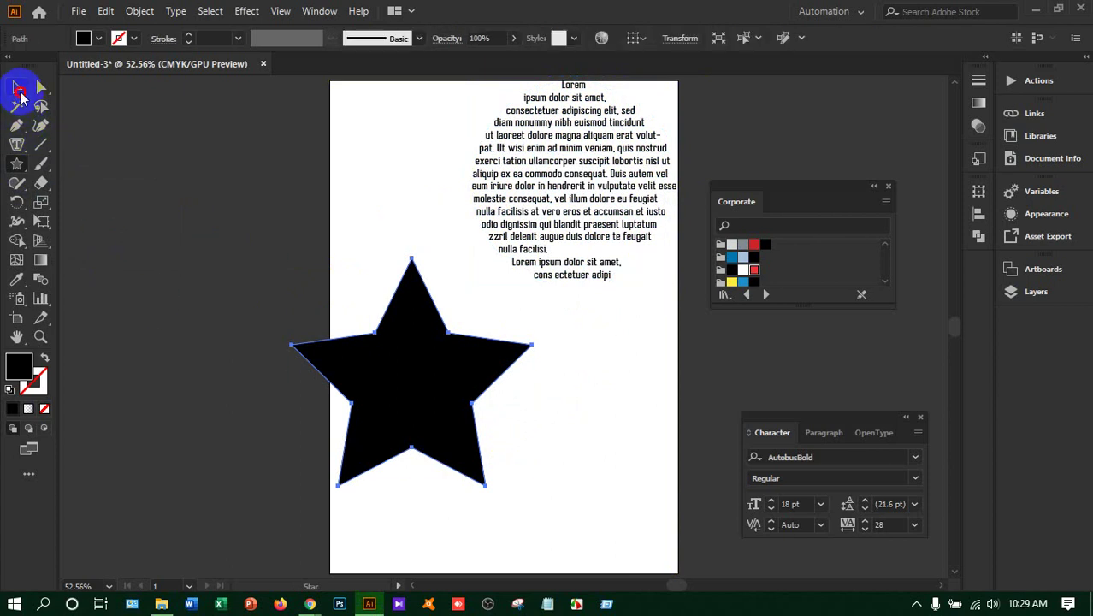
key(Delete)
click(272, 402)
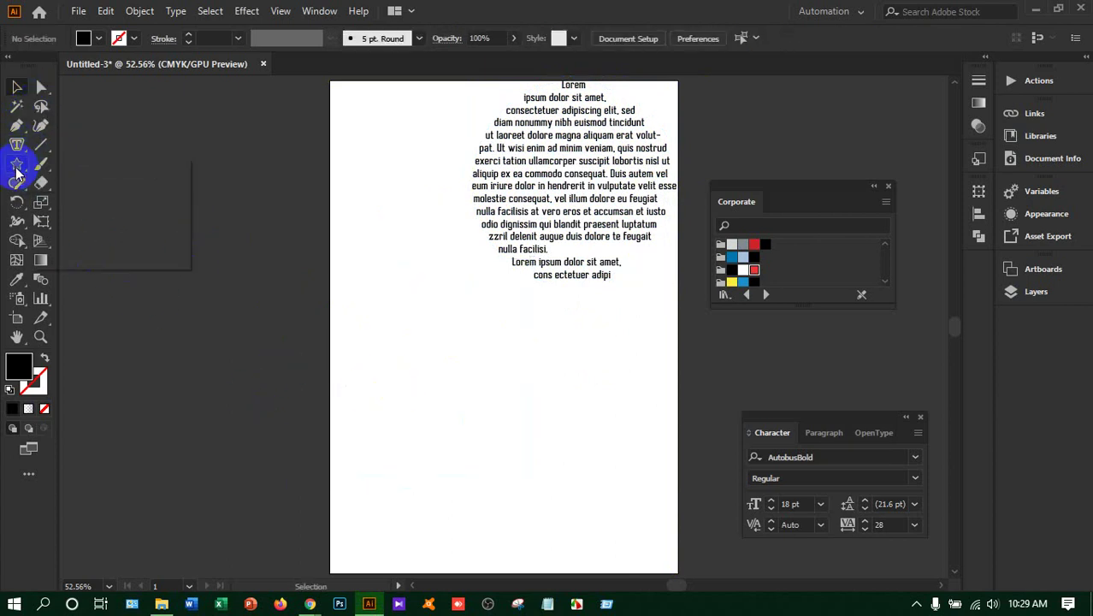
drag(17, 164, 116, 241)
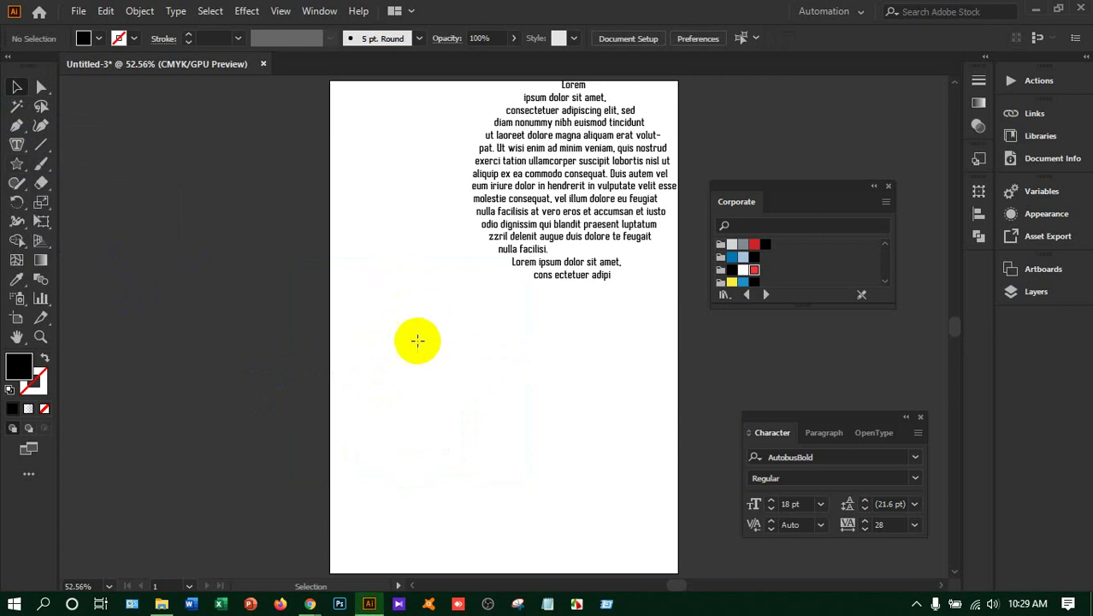
mouse_move(569, 457)
mouse_down()
mouse_move(578, 471)
mouse_move(488, 400)
mouse_move(495, 360)
mouse_move(458, 283)
mouse_move(403, 252)
mouse_move(418, 262)
mouse_up()
key(Down)
key(Down)
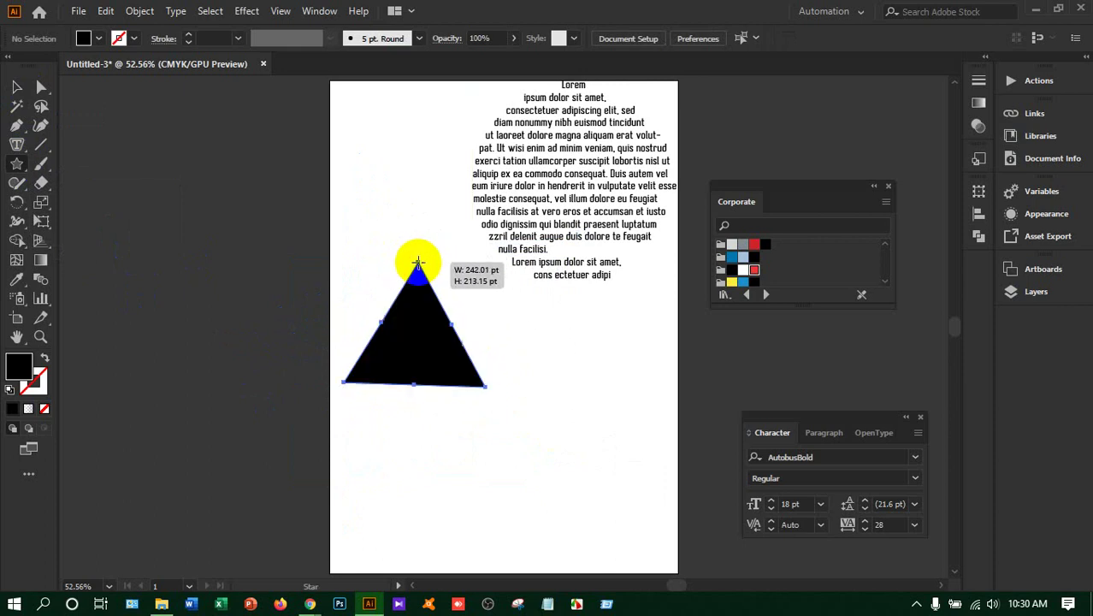
Fill the triangle with Lorem ipsum area text and draw a new star at lower right
click(17, 144)
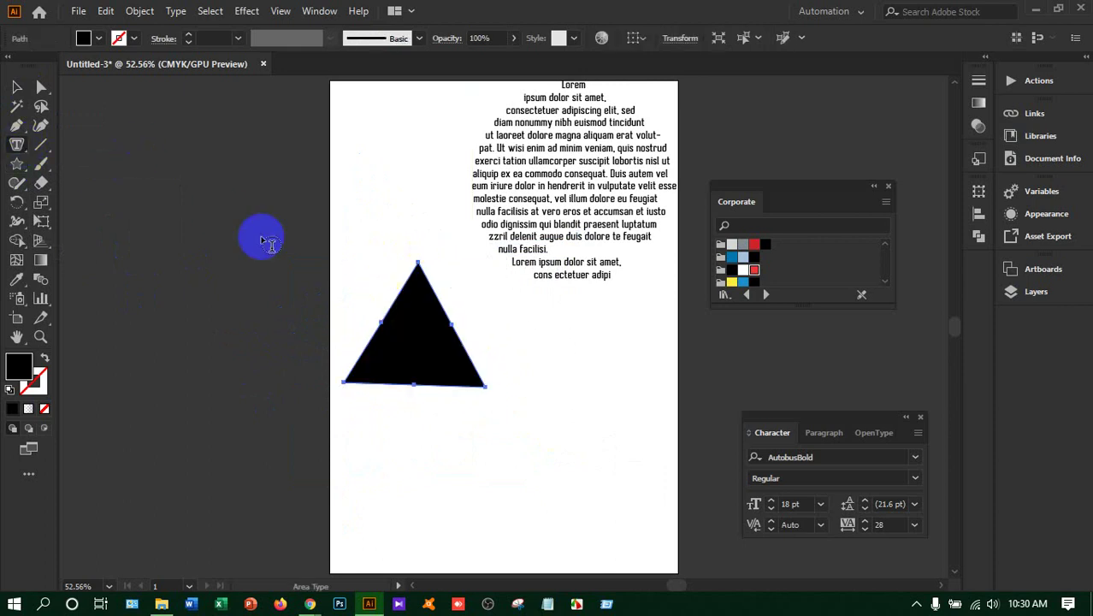
click(420, 265)
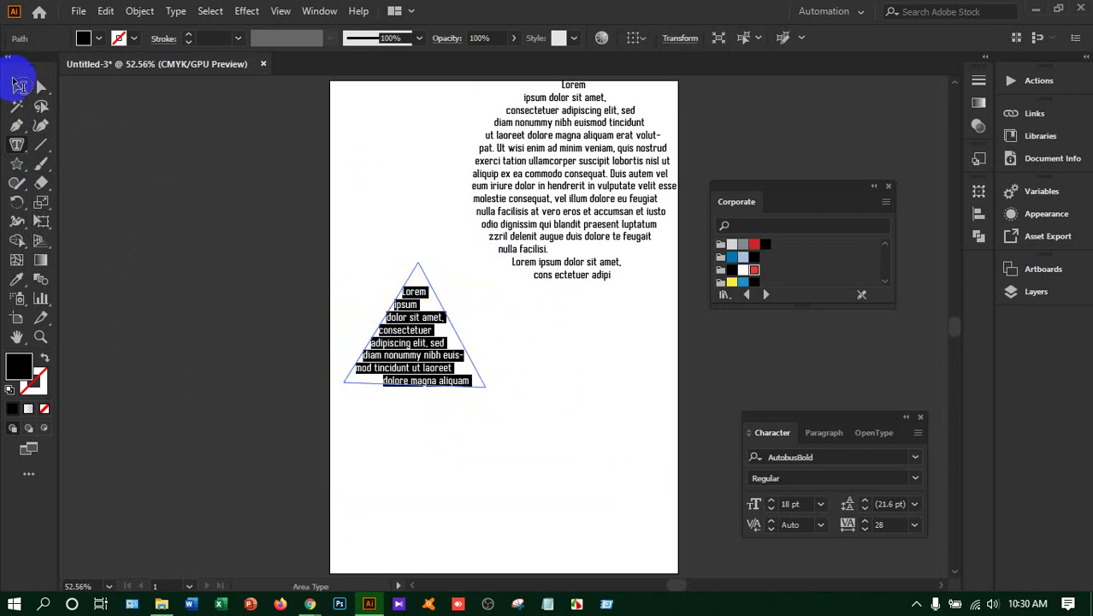
click(17, 87)
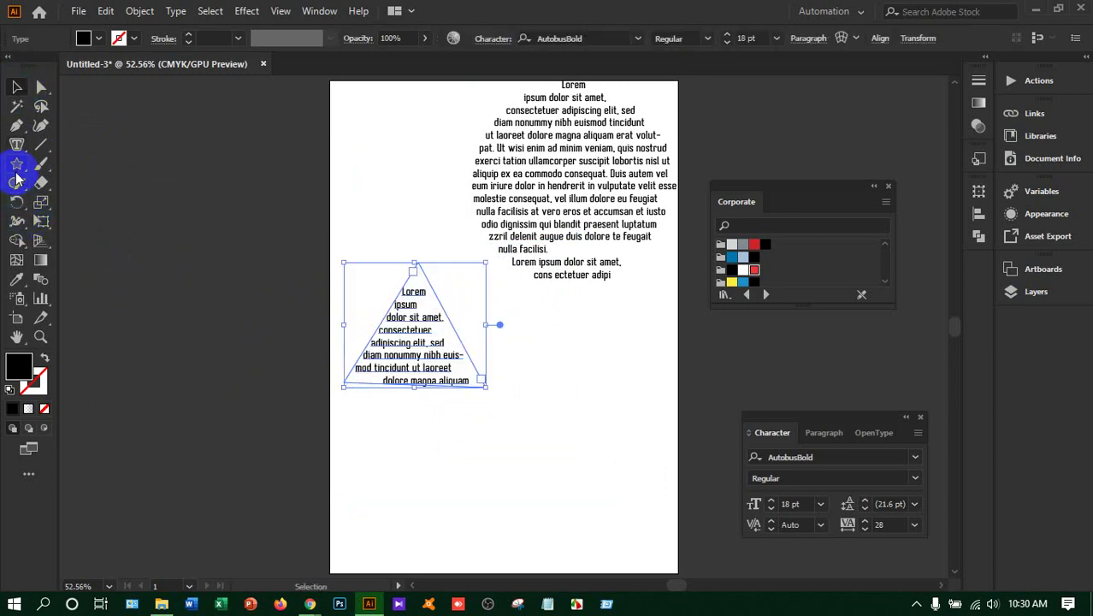
drag(17, 178, 77, 241)
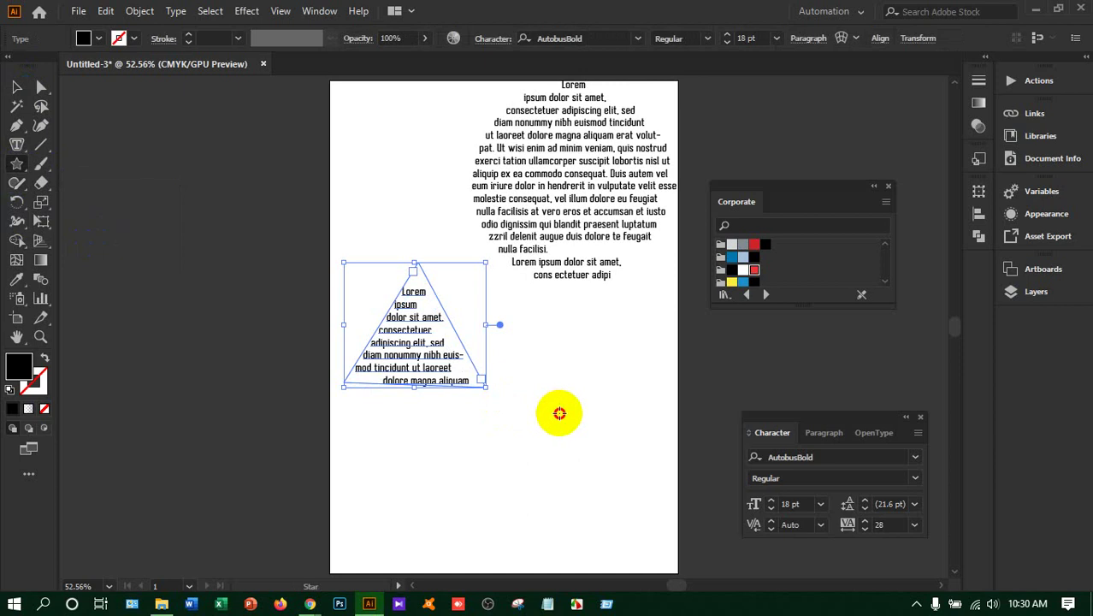
mouse_move(560, 414)
mouse_down()
mouse_move(632, 484)
mouse_move(654, 478)
mouse_up()
Turn the star into a six-point star filled with Lorem ipsum text
key(Up)
key(Up)
key(Up)
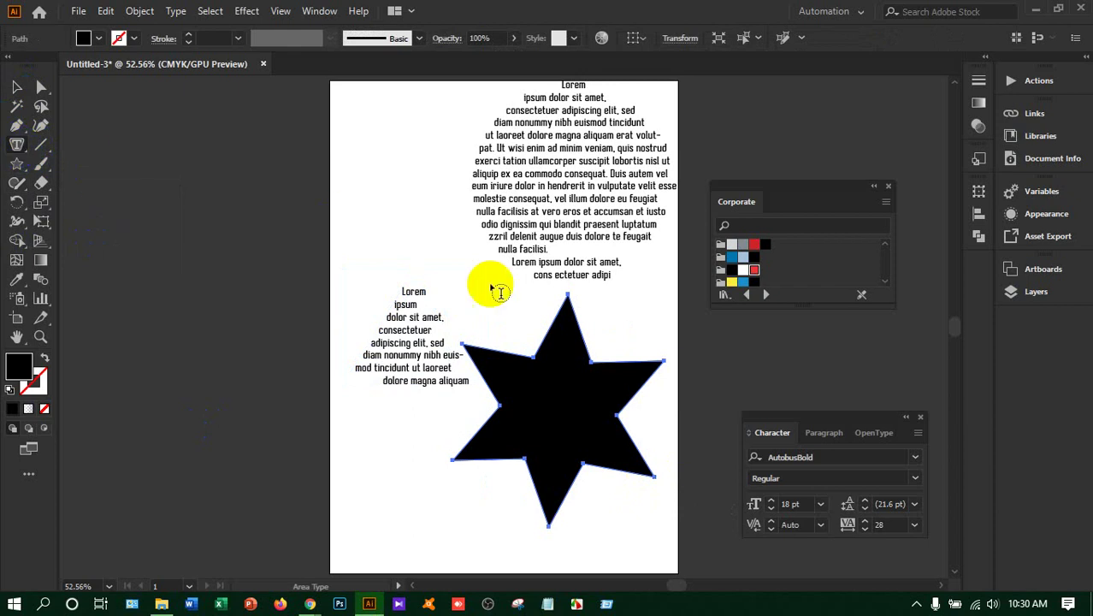
click(568, 298)
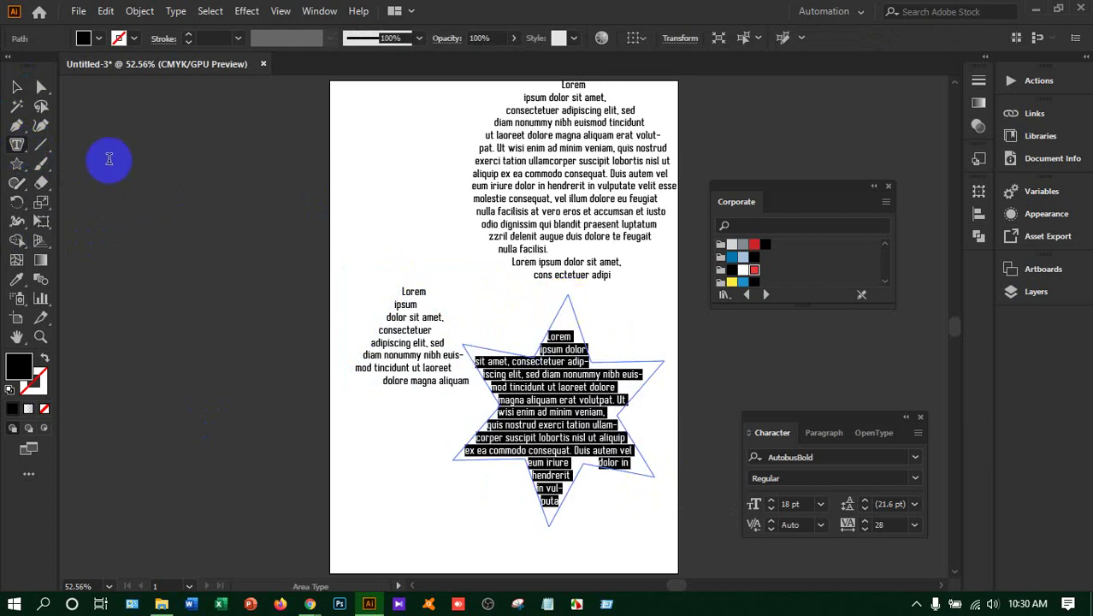
click(16, 87)
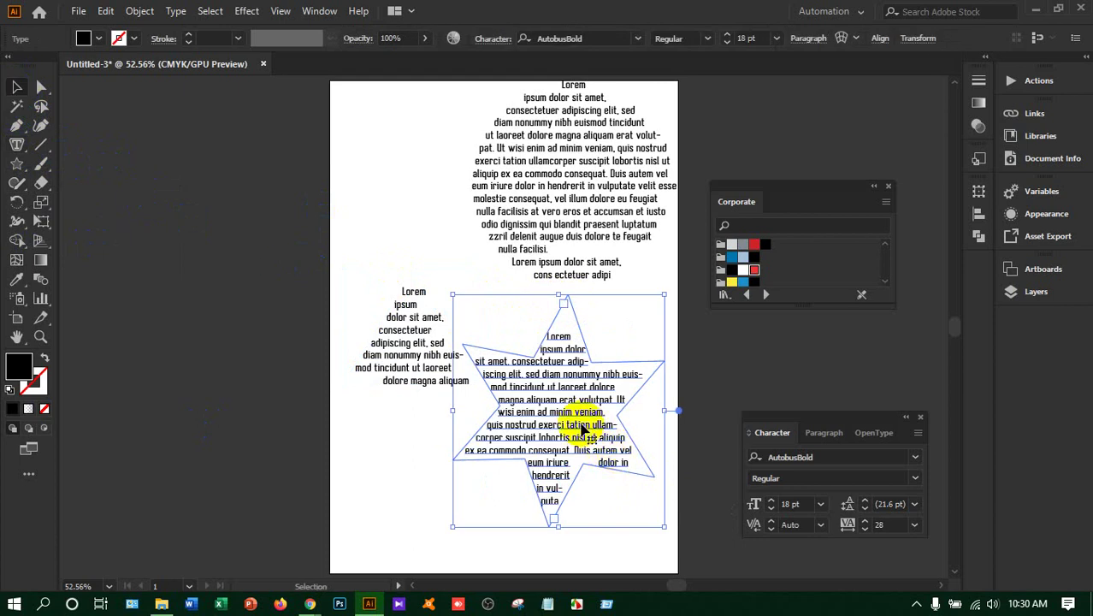
Shift the star text right, then marquee-select and delete all three text shapes
drag(583, 420, 612, 420)
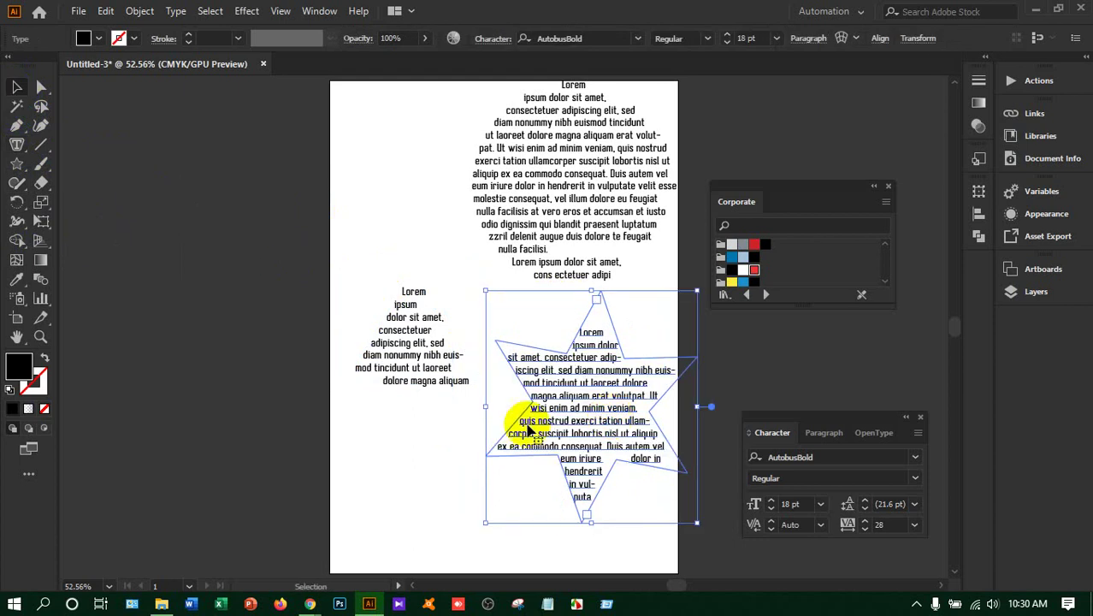
drag(263, 91, 761, 422)
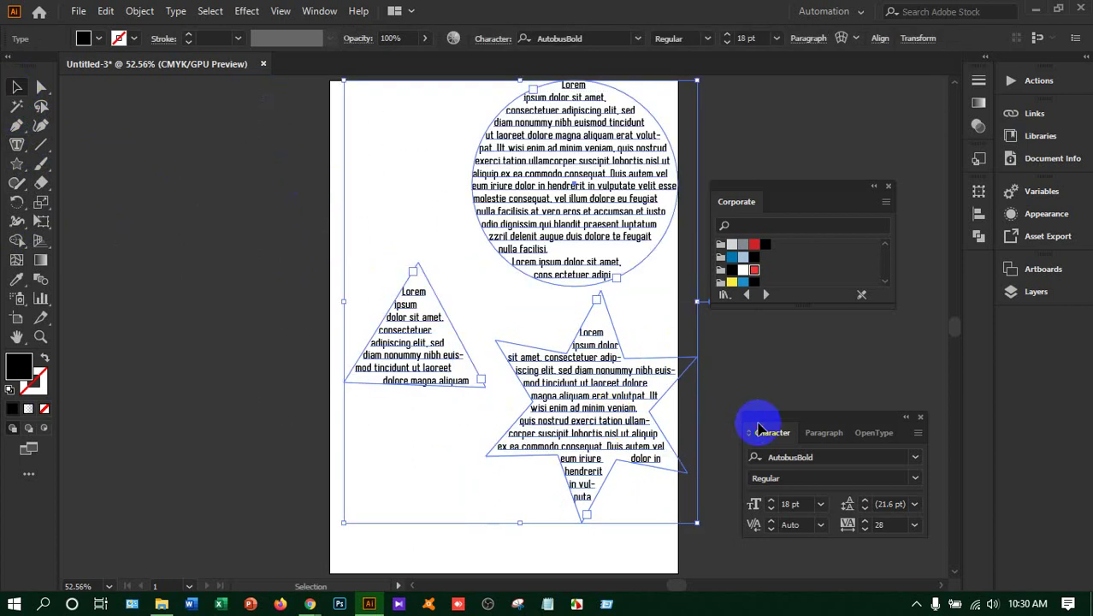
key(Delete)
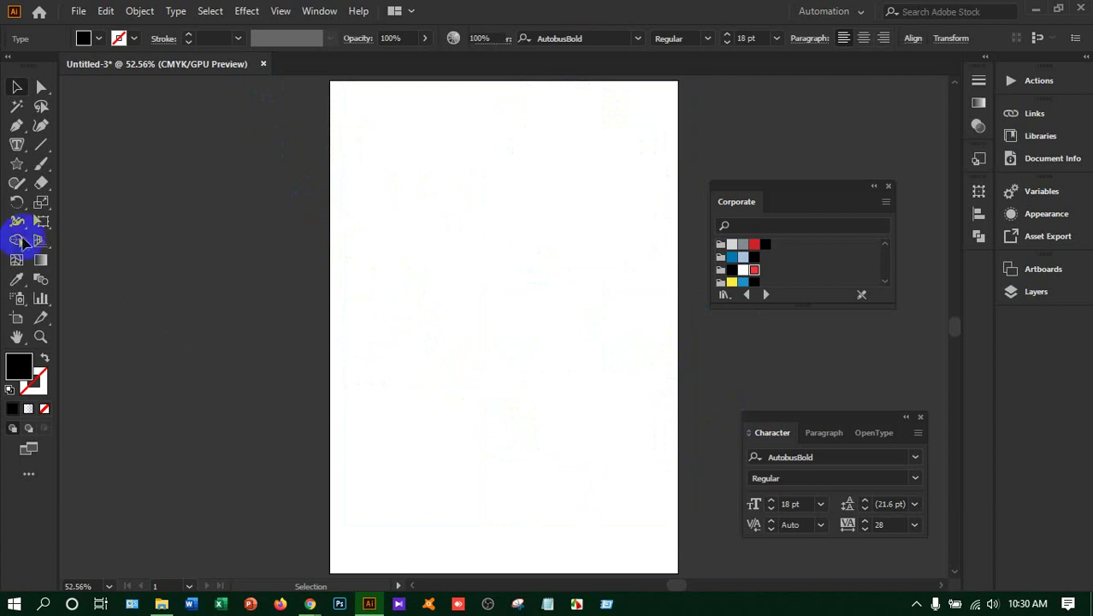
Draw a wavy S-shaped curve with the Pen tool, up then down
click(17, 145)
drag(17, 147, 112, 196)
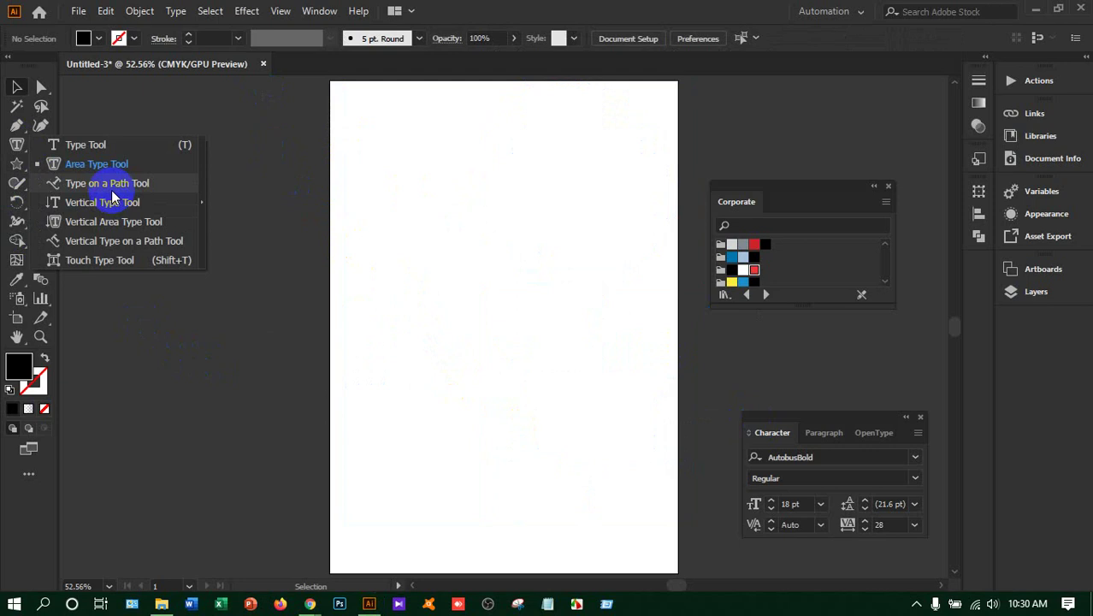
drag(113, 196, 53, 132)
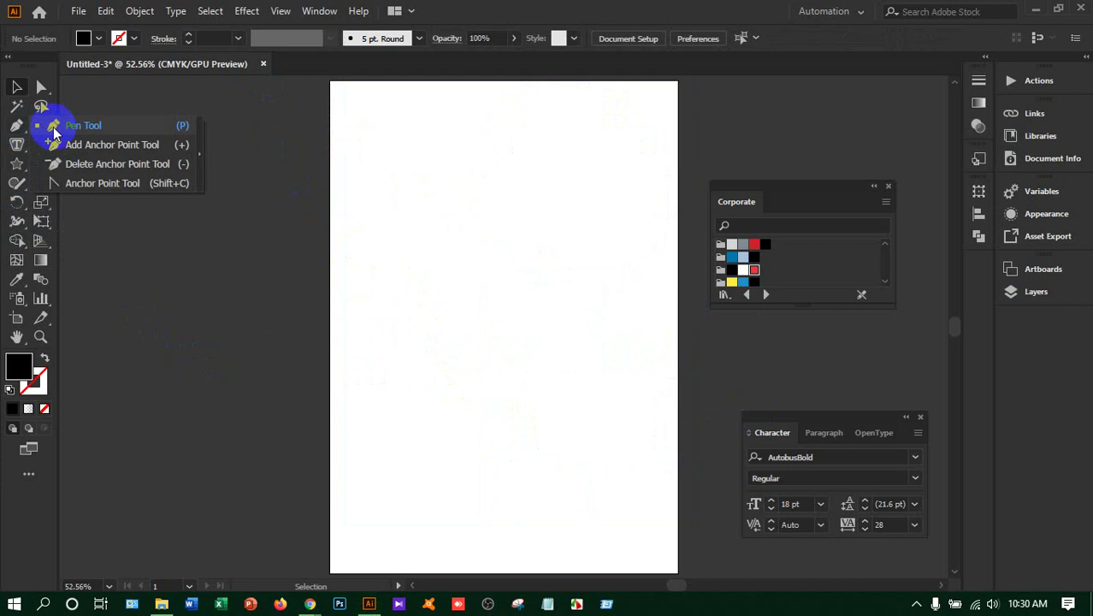
mouse_move(60, 130)
mouse_down()
mouse_move(82, 152)
mouse_move(74, 126)
mouse_up()
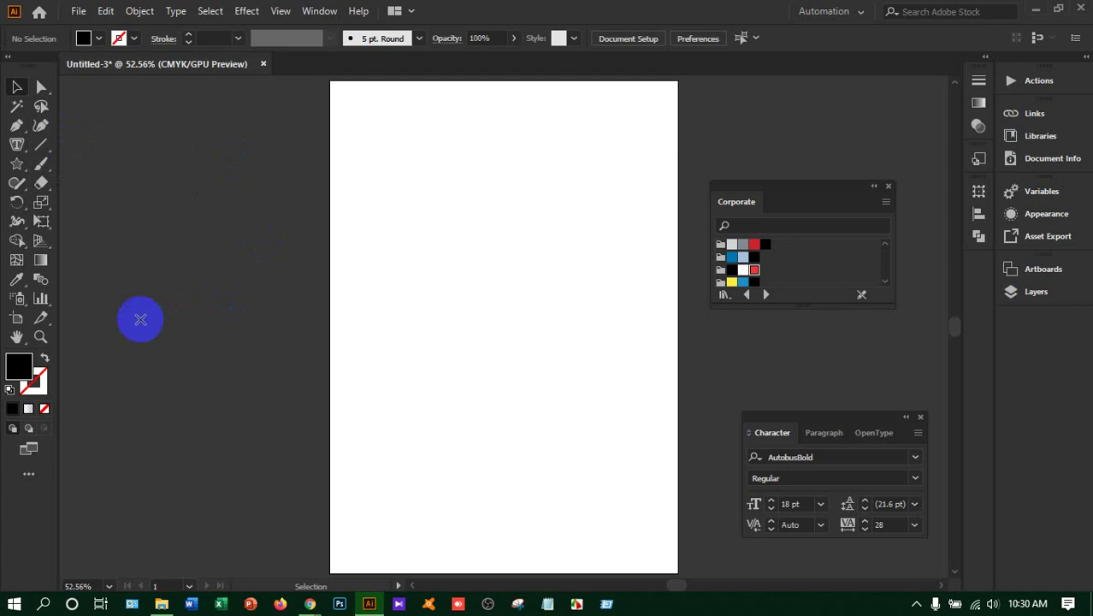
mouse_move(535, 312)
mouse_down()
mouse_move(507, 317)
mouse_move(520, 352)
mouse_up()
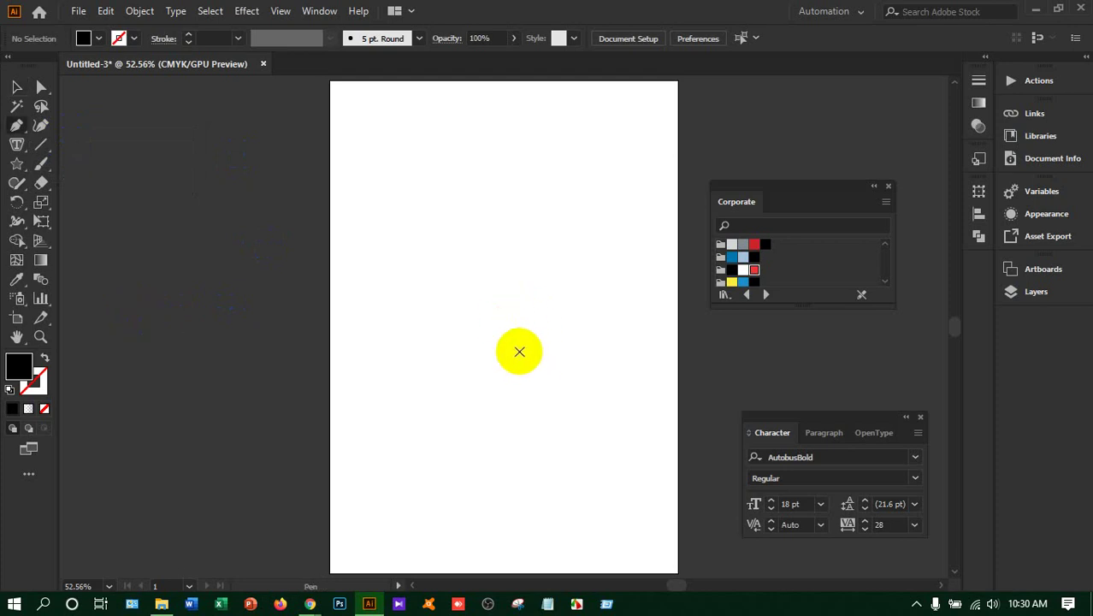
drag(519, 352, 655, 329)
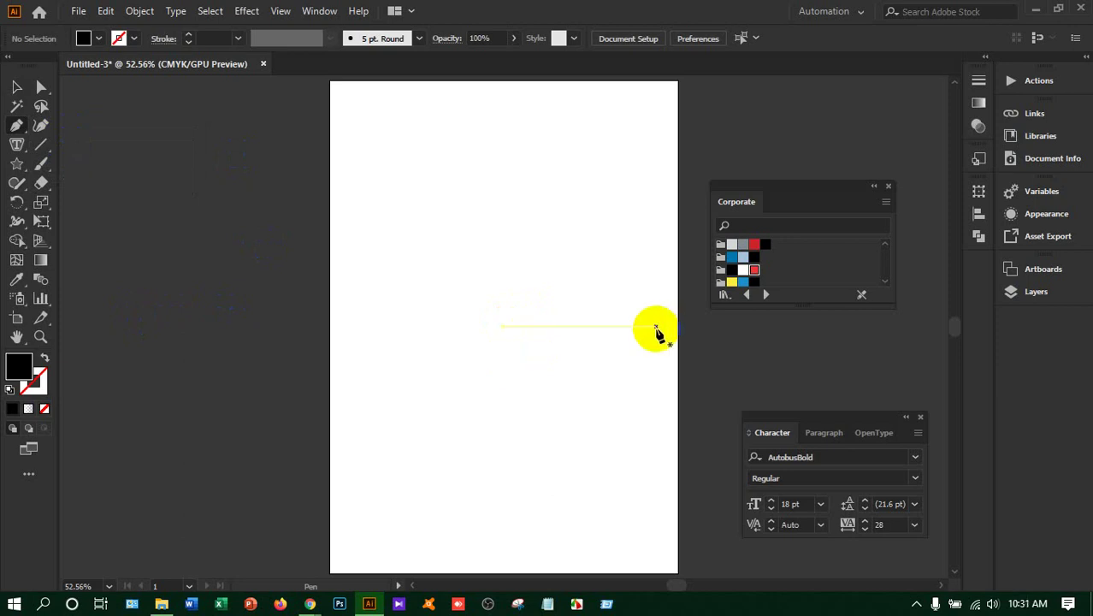
click(103, 313)
drag(366, 313, 520, 406)
click(367, 313)
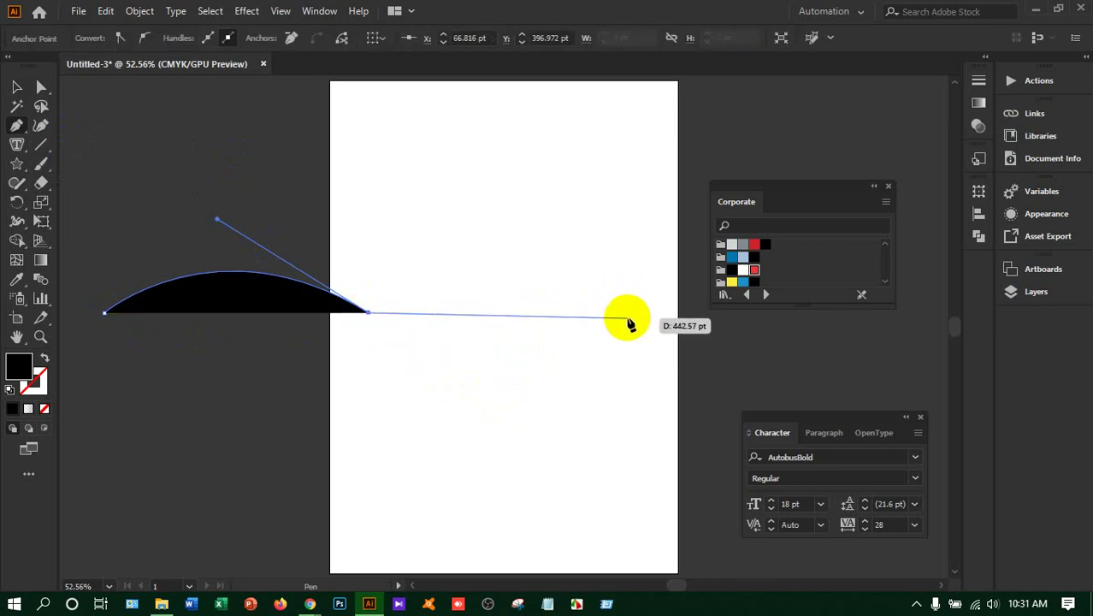
drag(626, 313, 768, 216)
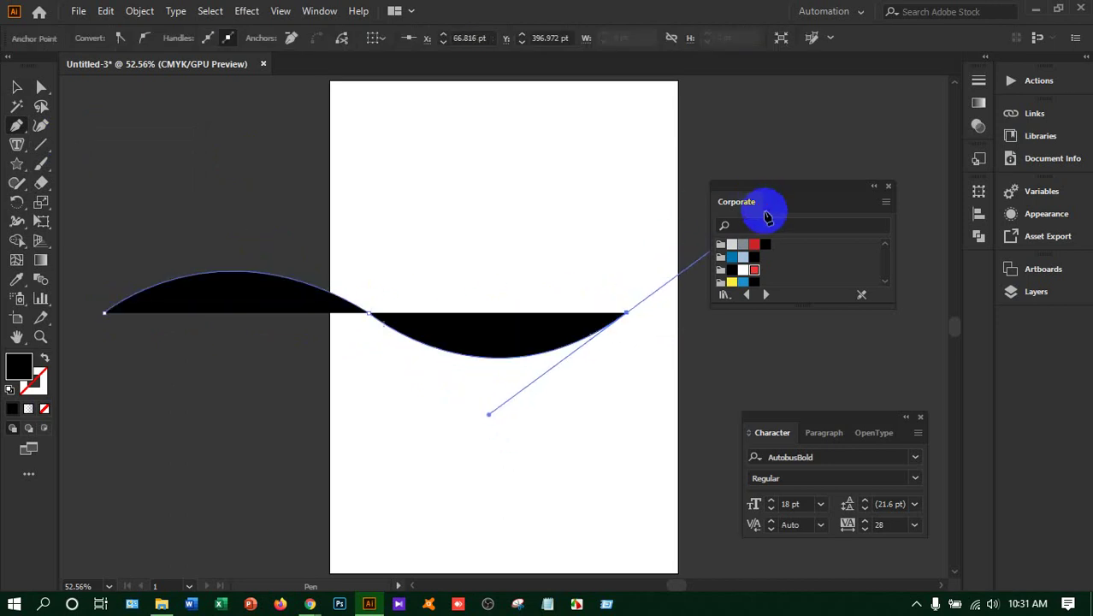
click(627, 315)
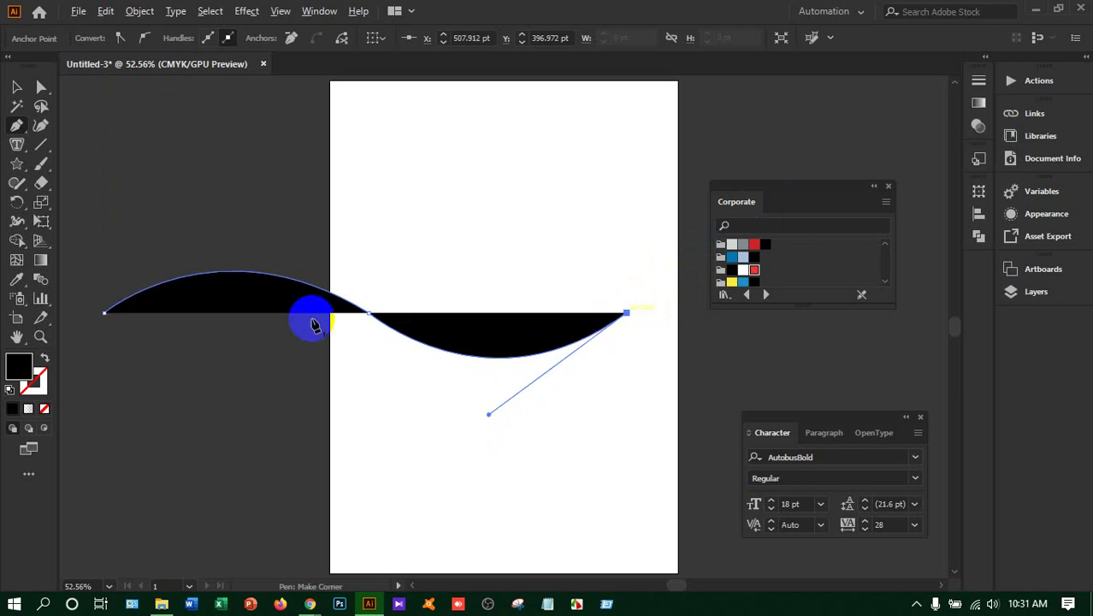
click(17, 89)
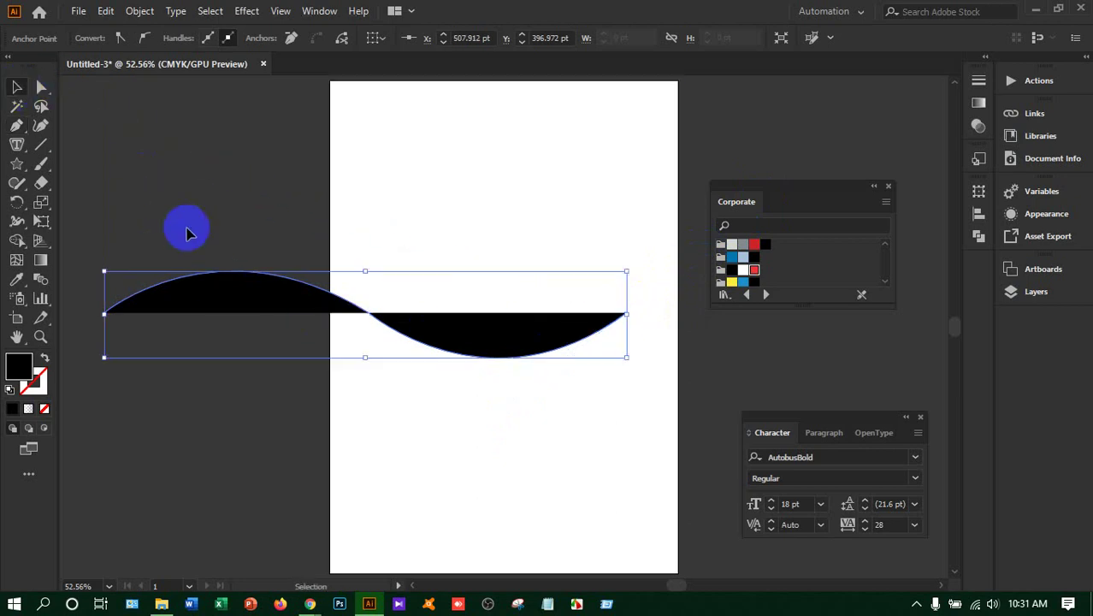
Give the wave a 1 pt magenta stroke and no fill
click(205, 282)
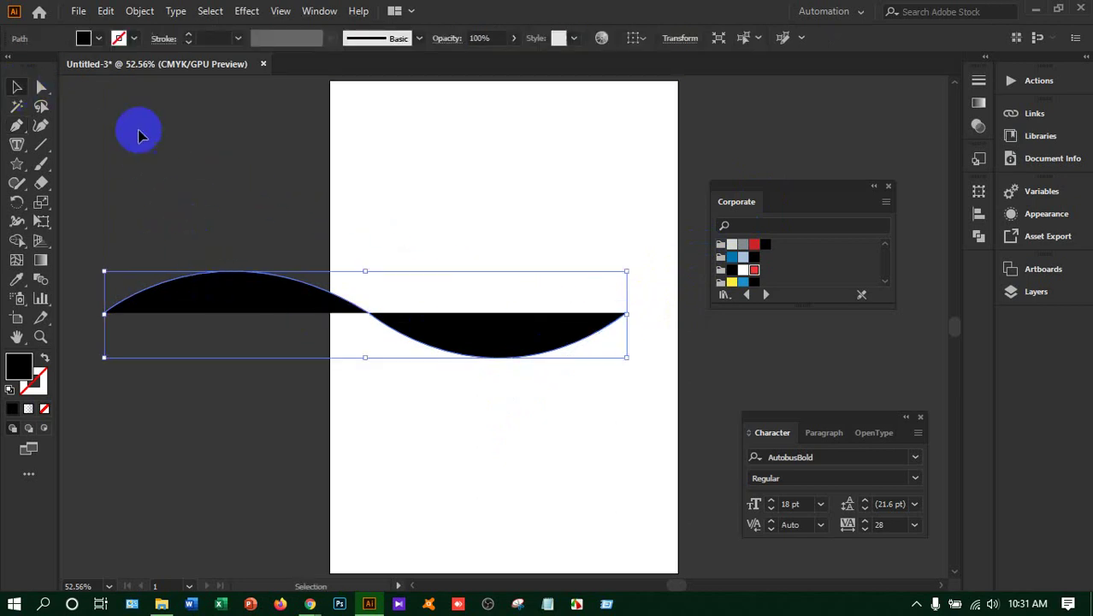
click(134, 39)
click(115, 73)
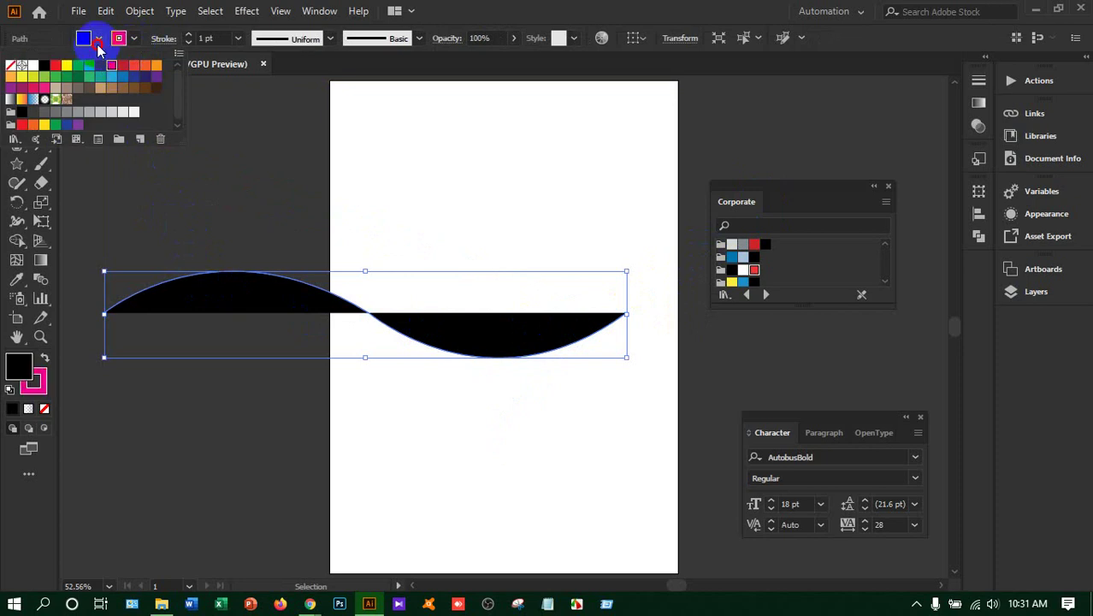
click(96, 44)
click(97, 45)
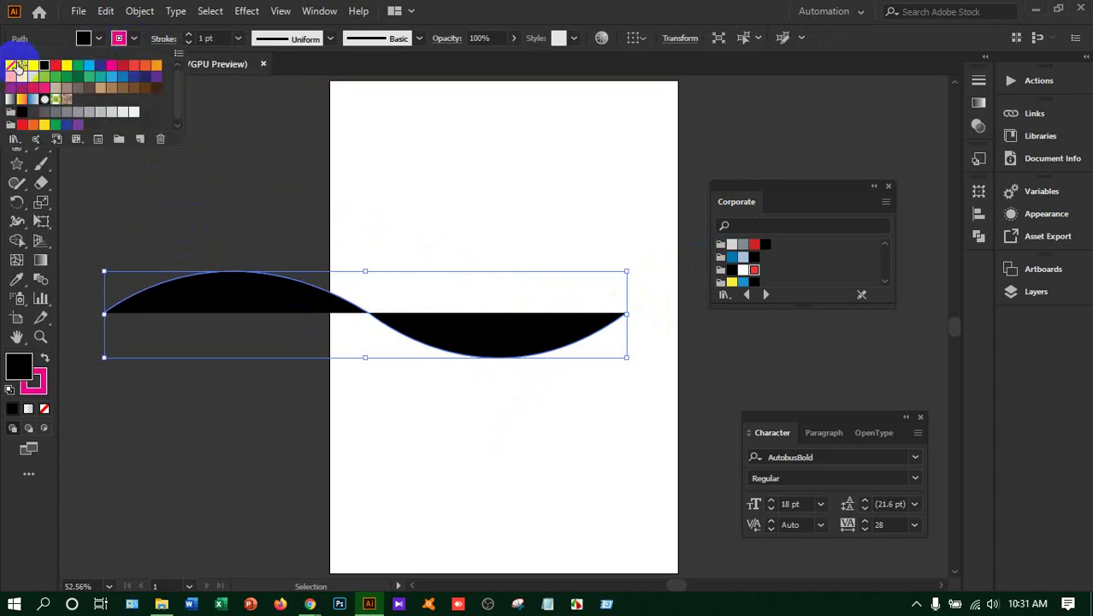
click(10, 66)
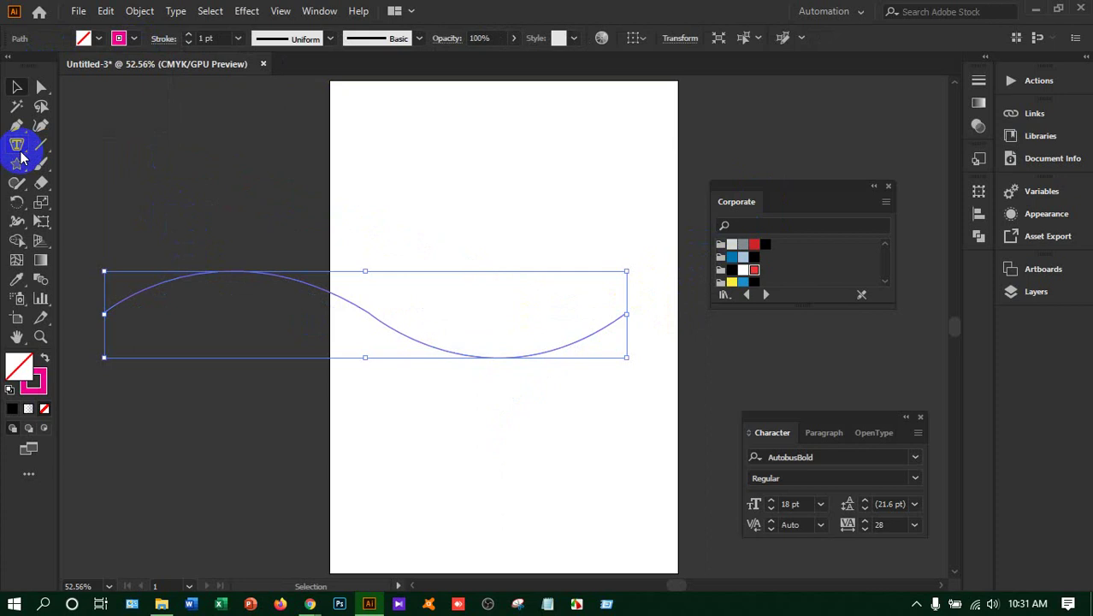
drag(21, 157, 55, 181)
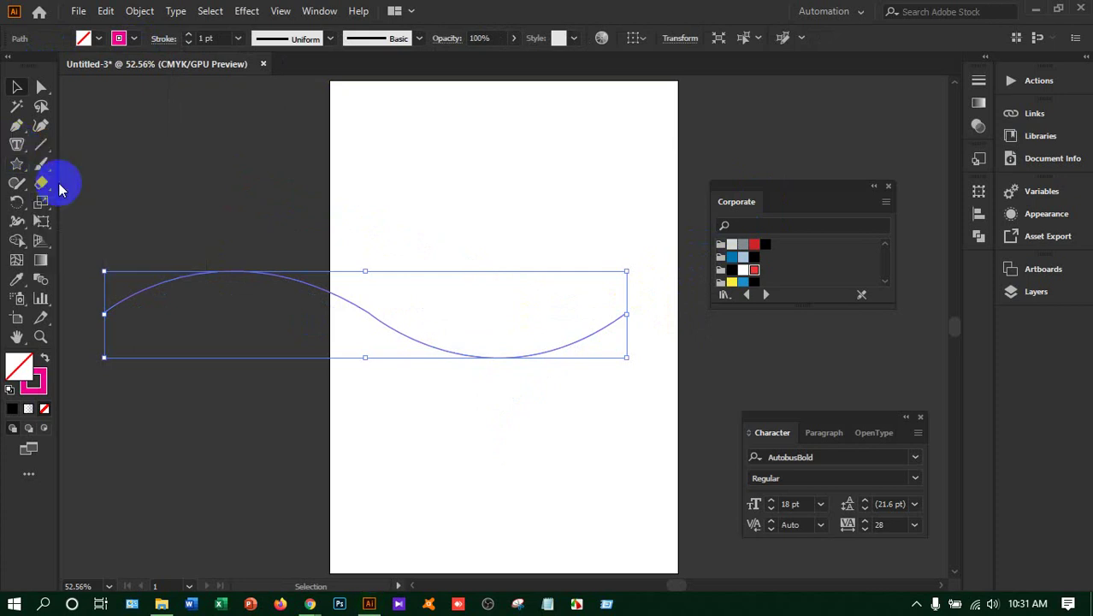
Run Lorem ipsum text along the wave from its left end at 23 pt
click(112, 305)
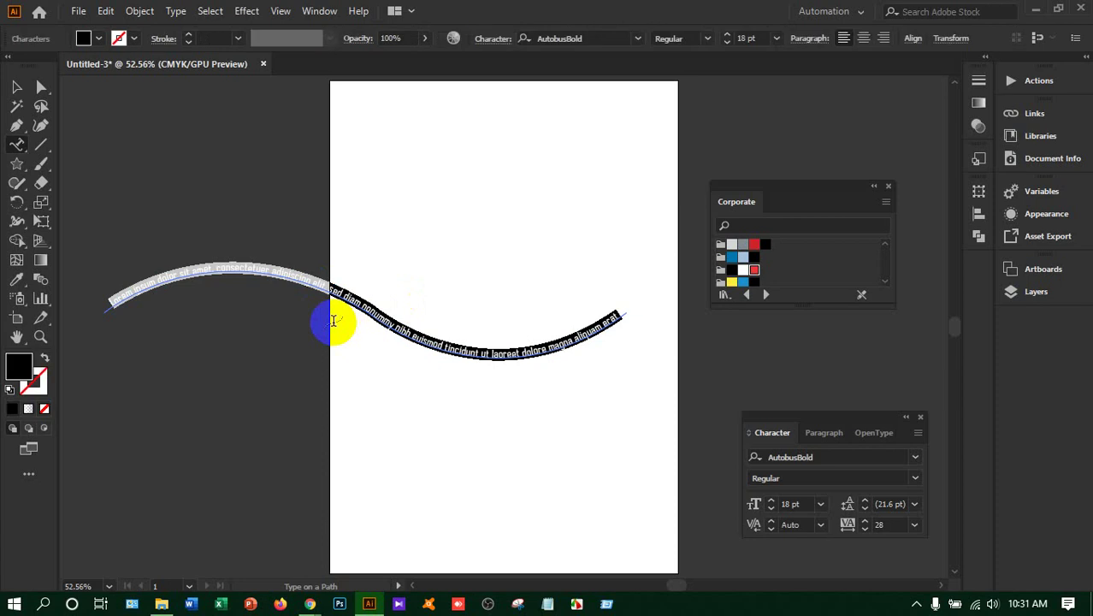
click(729, 39)
click(729, 38)
click(728, 38)
click(729, 38)
click(729, 38)
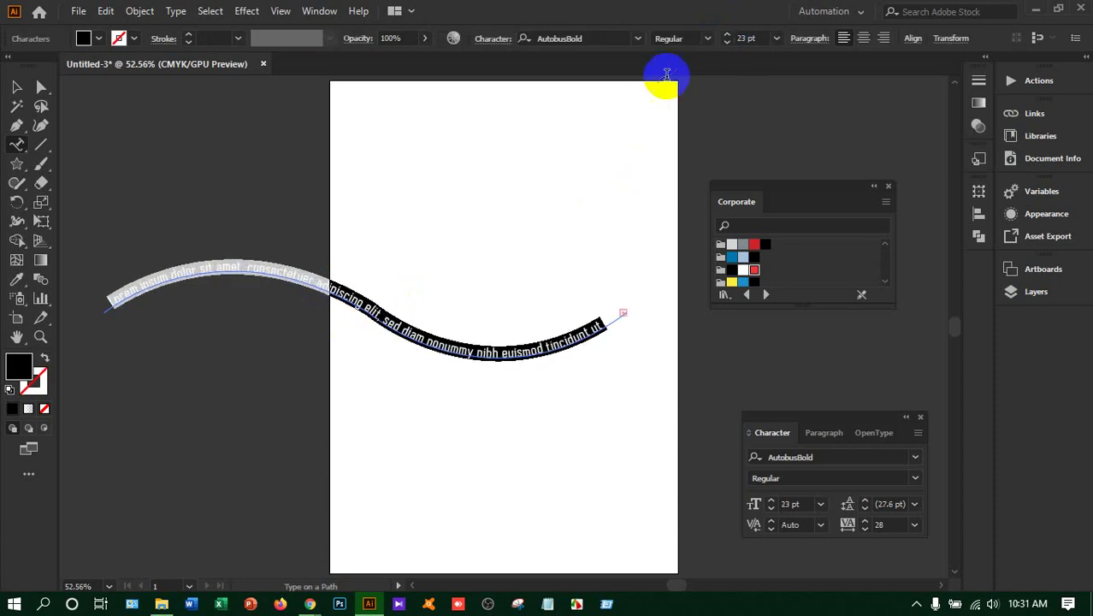
Set the path text to Myriad Variable Concept and colour it blue
click(637, 40)
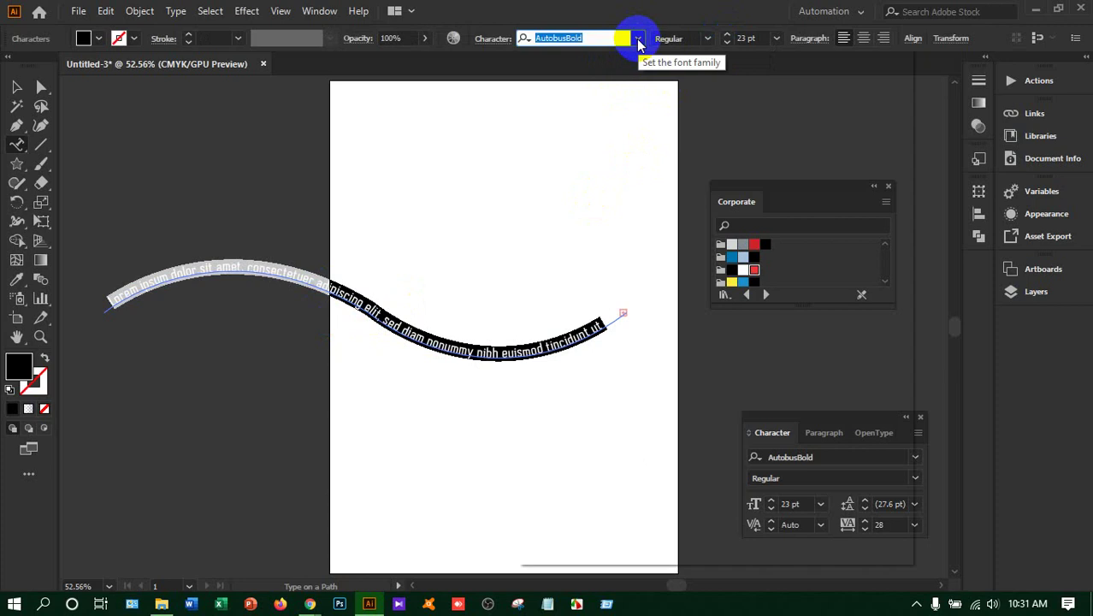
click(639, 40)
click(639, 39)
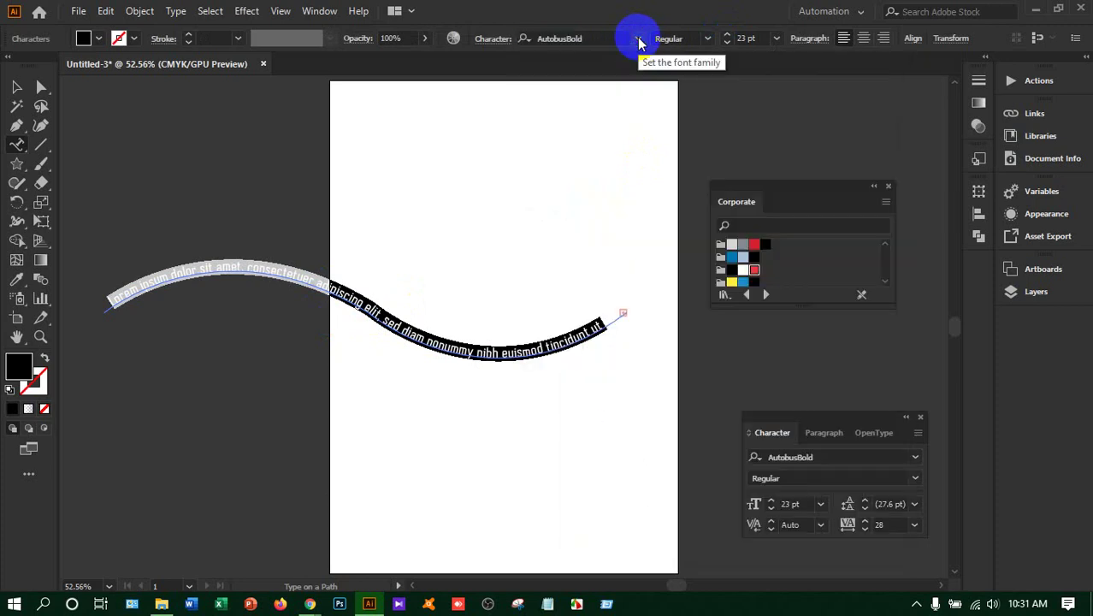
click(639, 39)
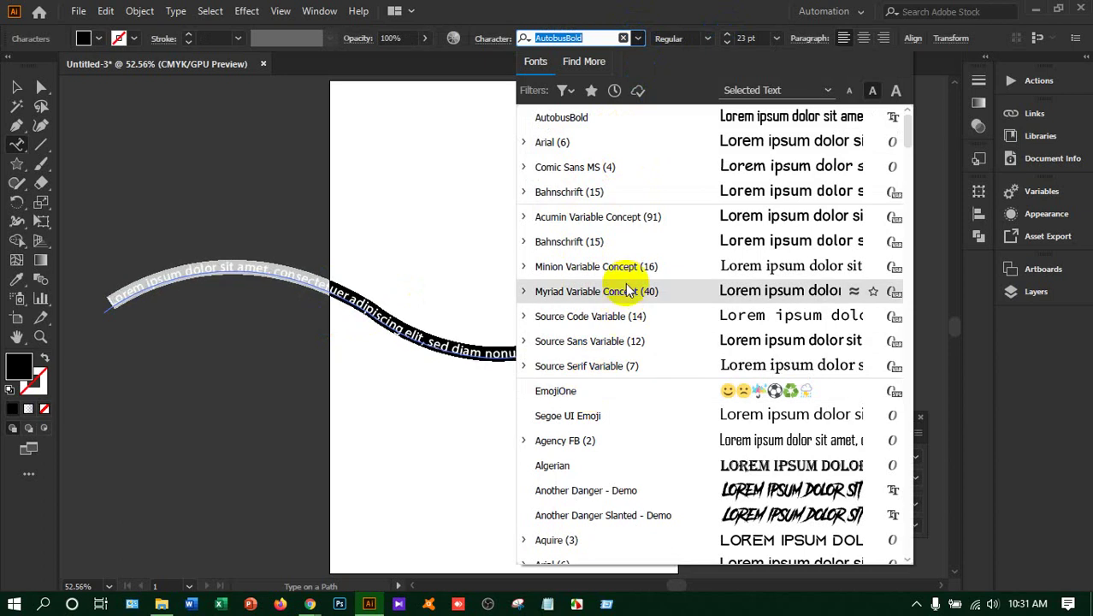
click(627, 290)
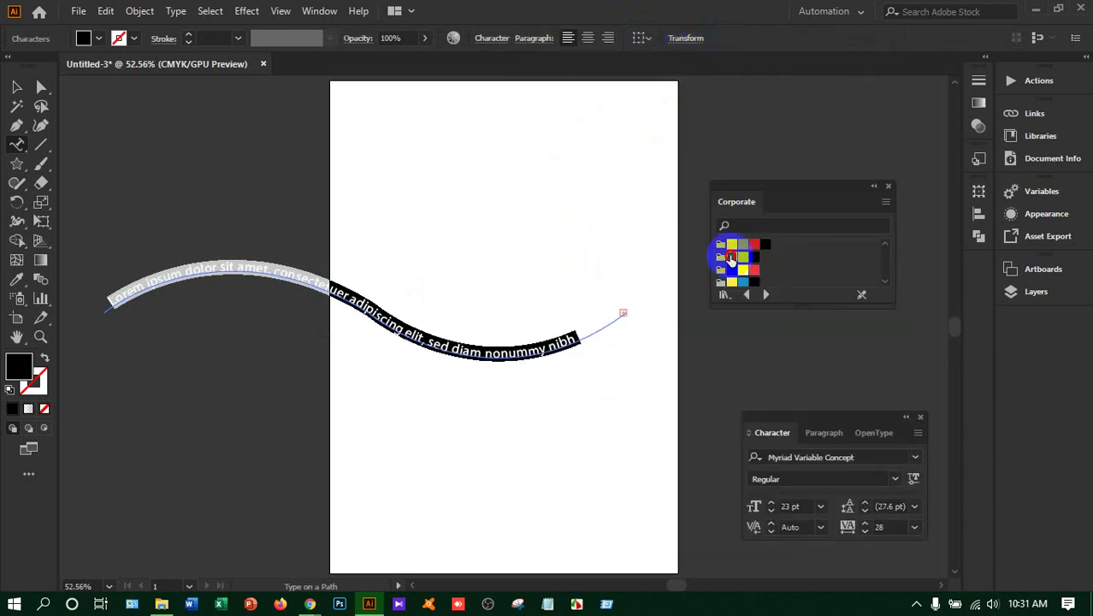
click(731, 256)
Move the wave text further onto the page and flip it to the curve's other side
click(16, 87)
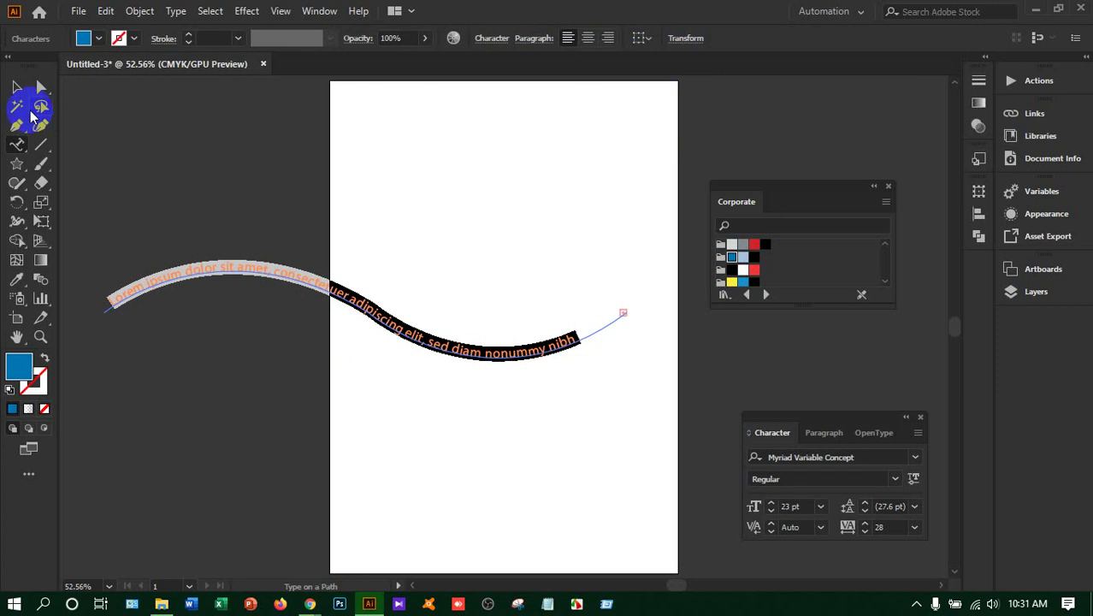
click(305, 298)
drag(354, 301, 488, 270)
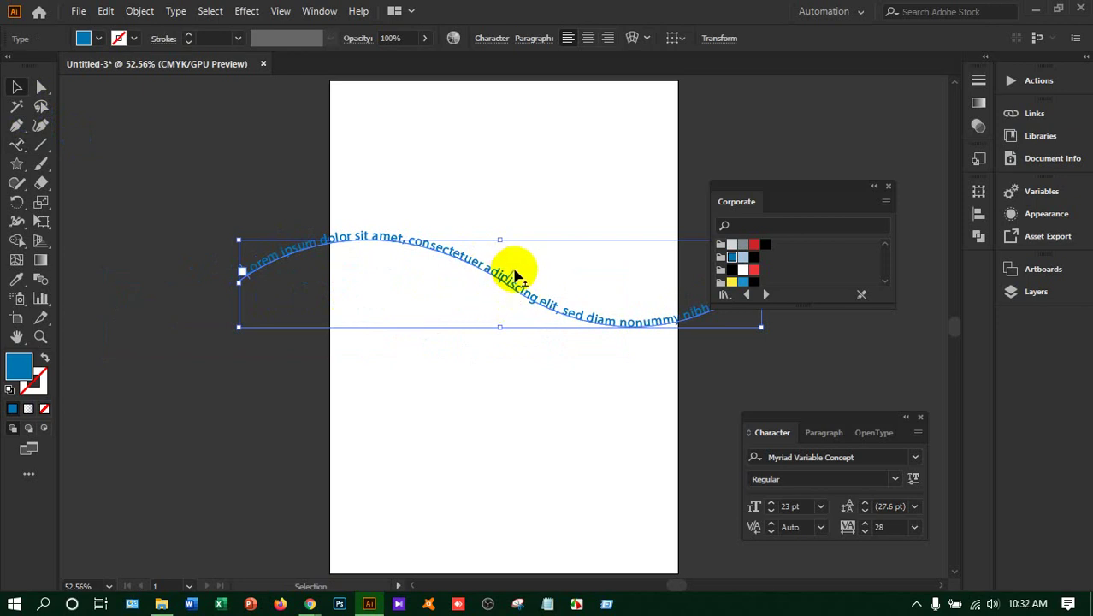
drag(514, 274, 480, 282)
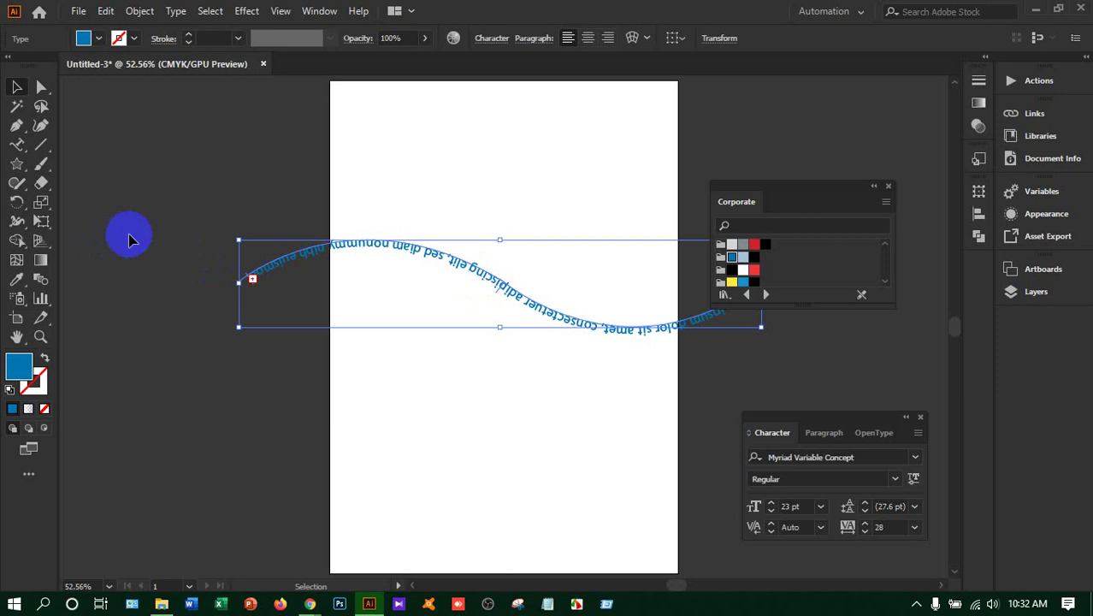
Delete the wave text and place vertical Lorem ipsum text near the top centre
click(17, 89)
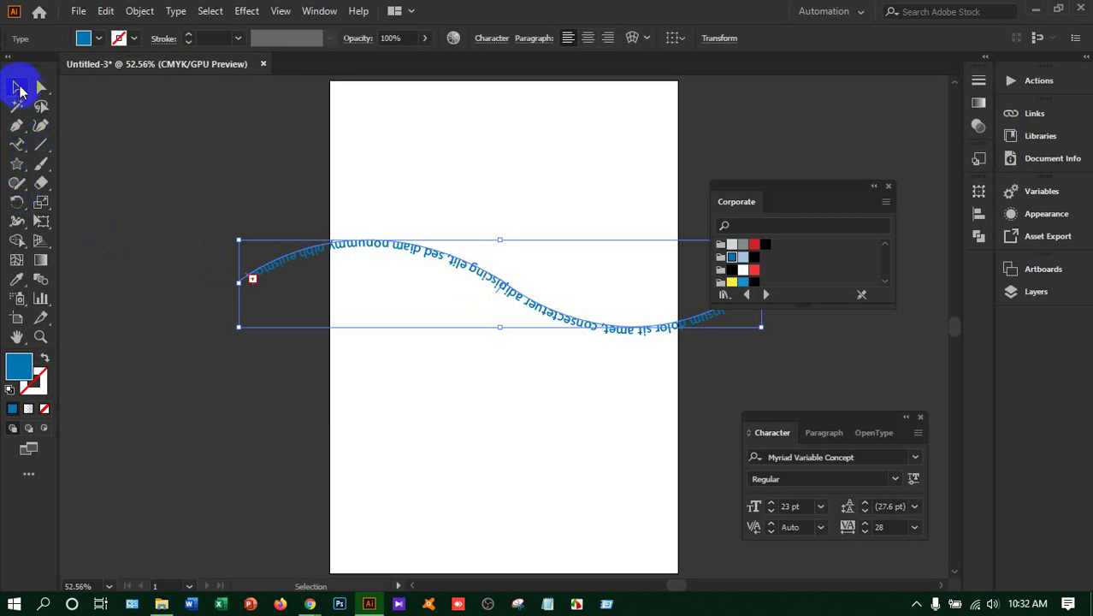
key(Delete)
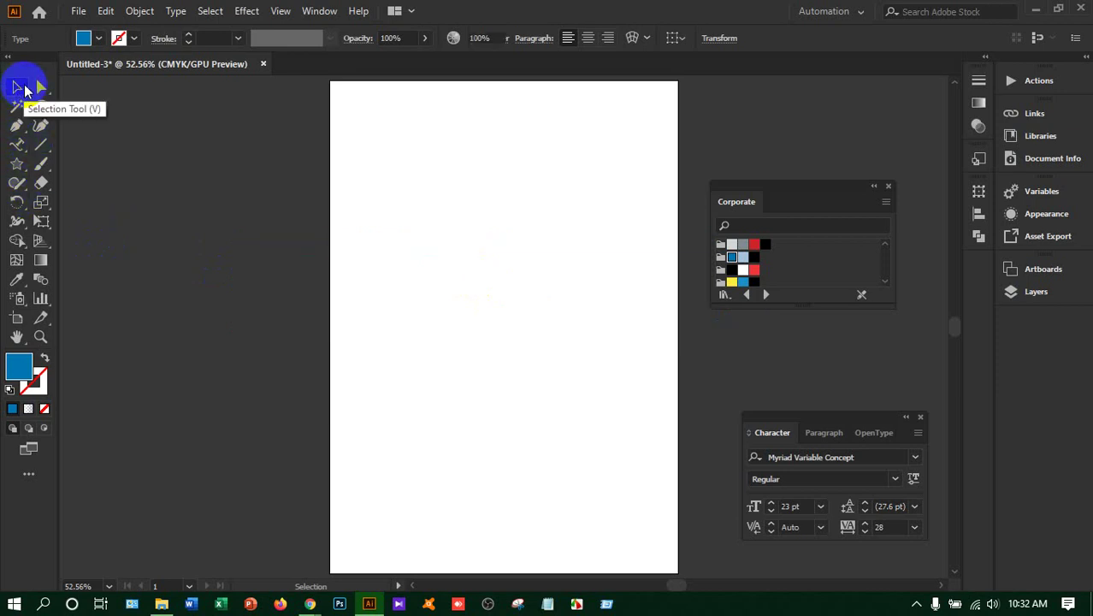
click(22, 150)
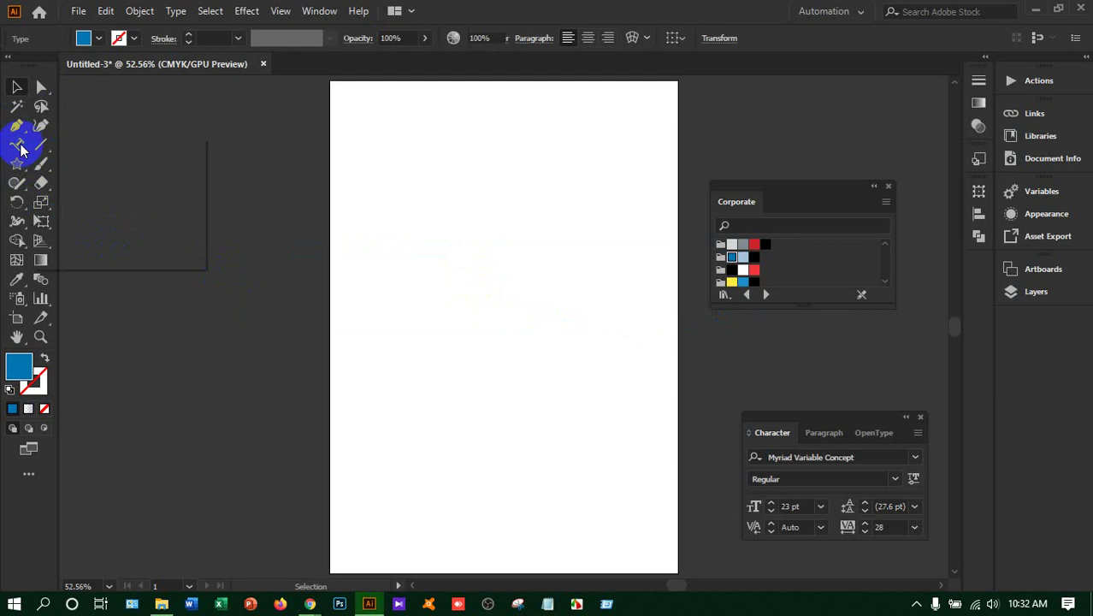
drag(21, 149, 472, 205)
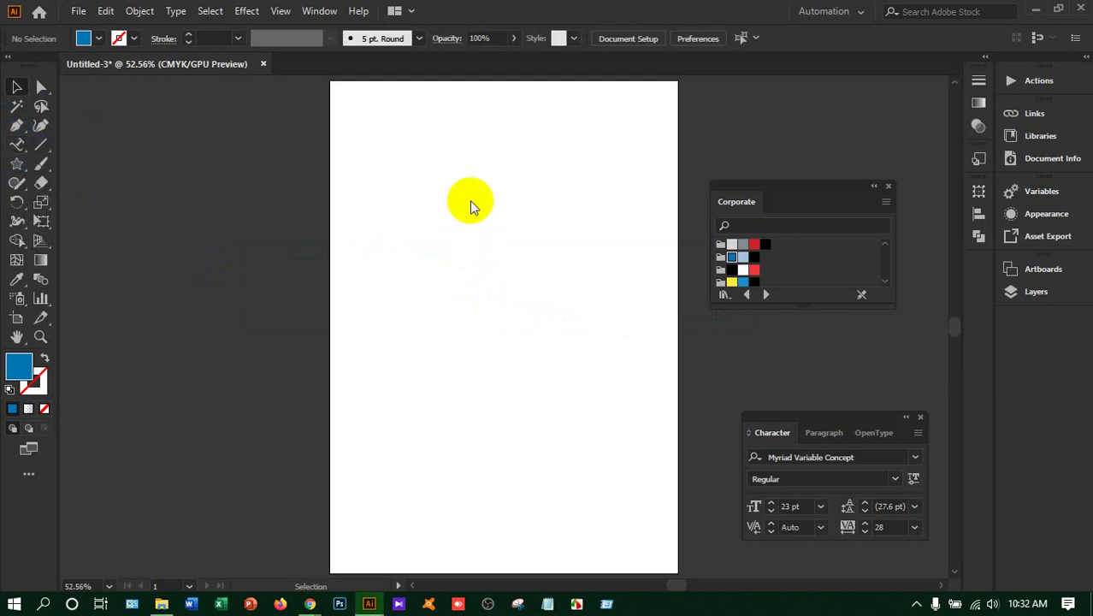
click(490, 158)
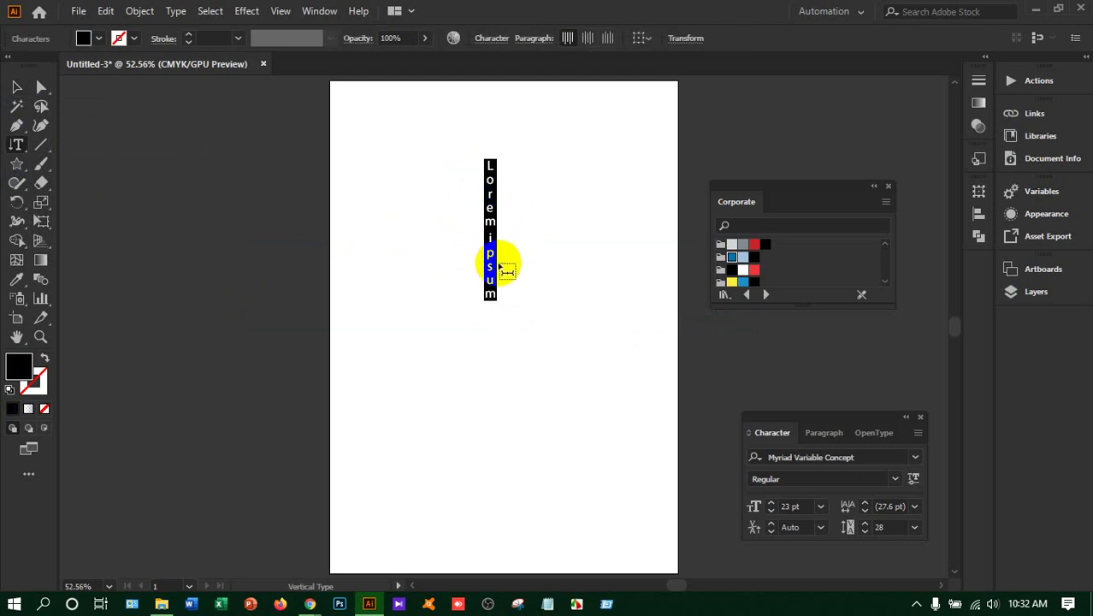
Type the name vertically and set it to red AutobusBold with 72 pt leading
text(KAZIUL ISLAM)
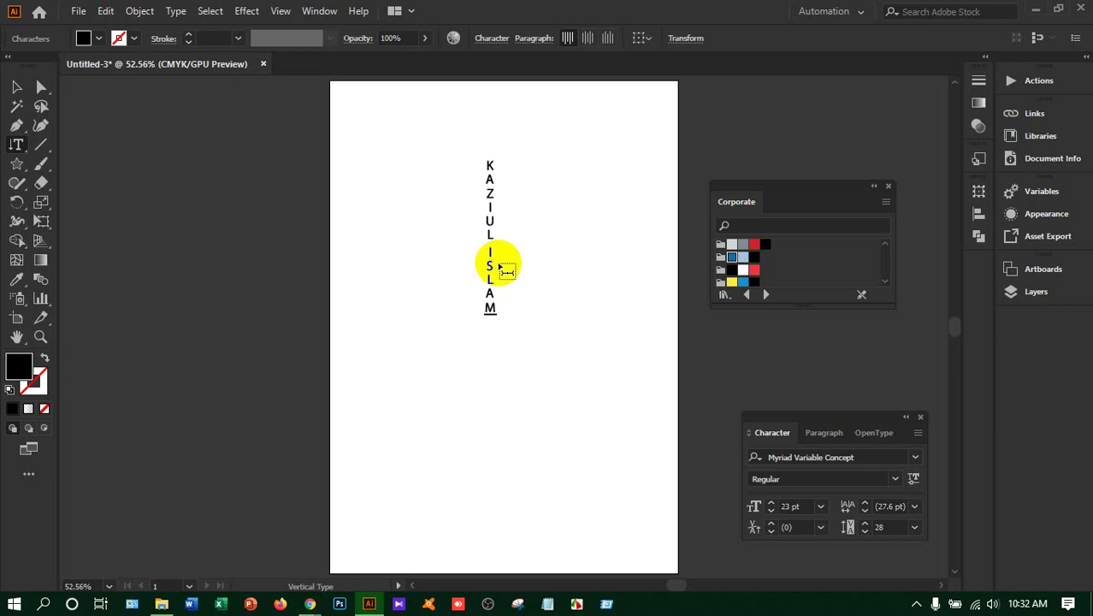
key(ctrl+a)
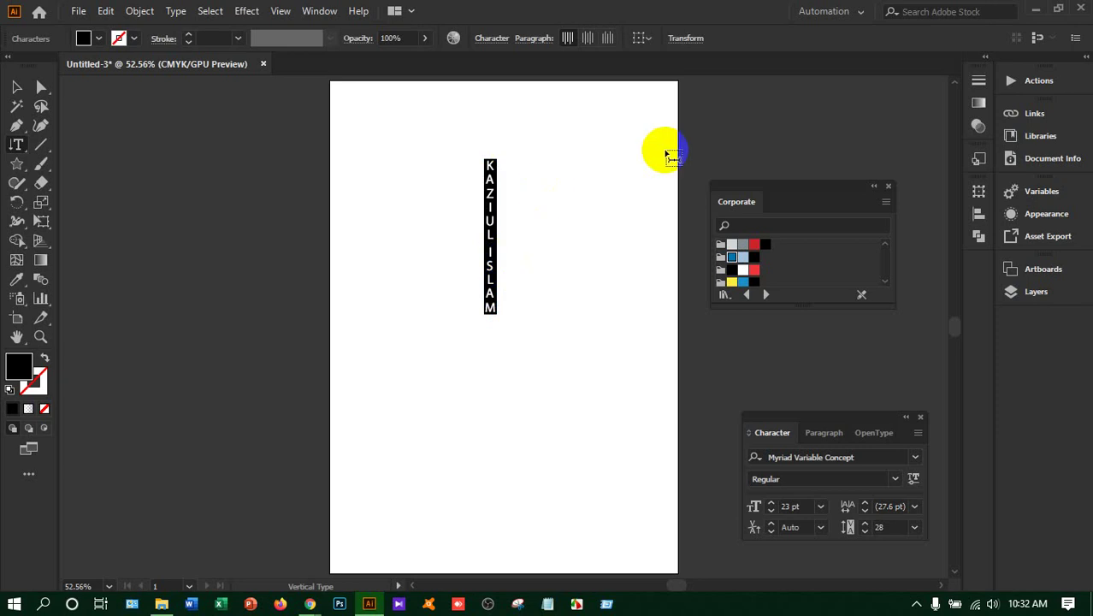
click(915, 457)
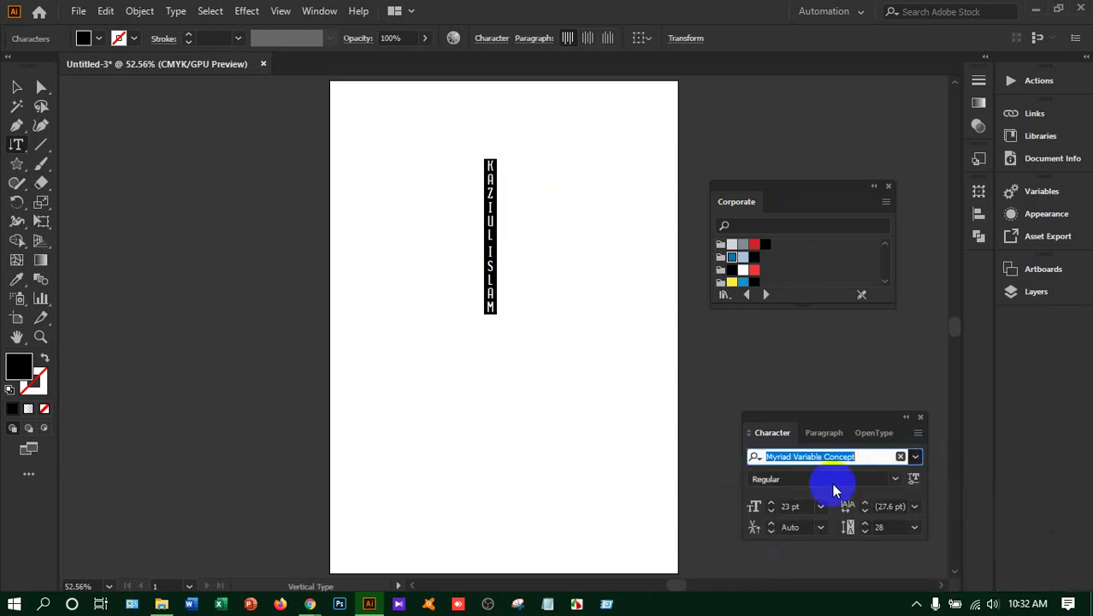
click(755, 269)
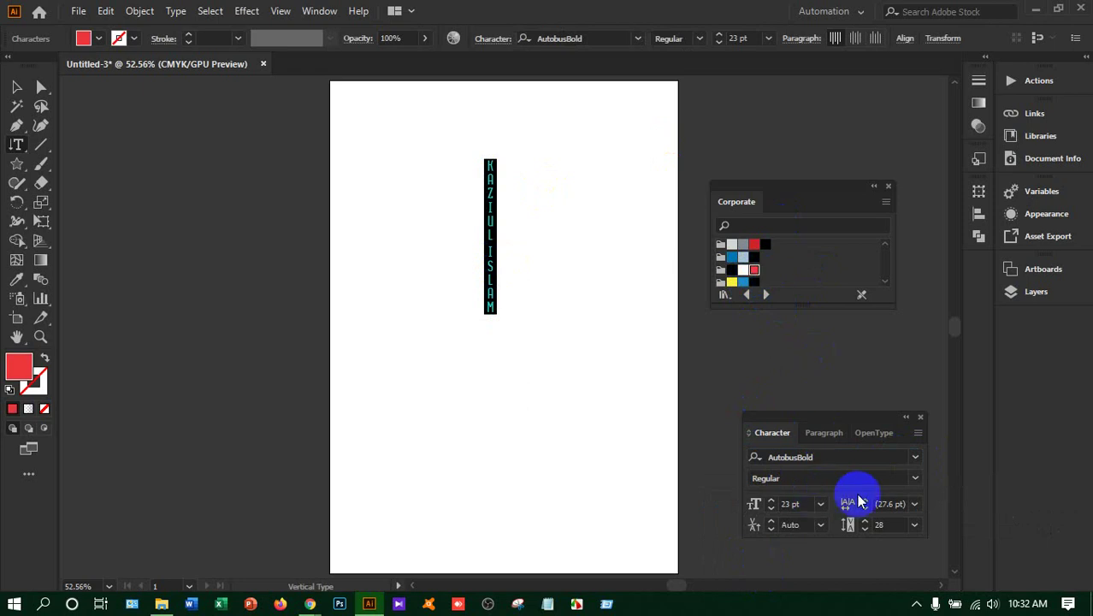
click(915, 504)
click(934, 489)
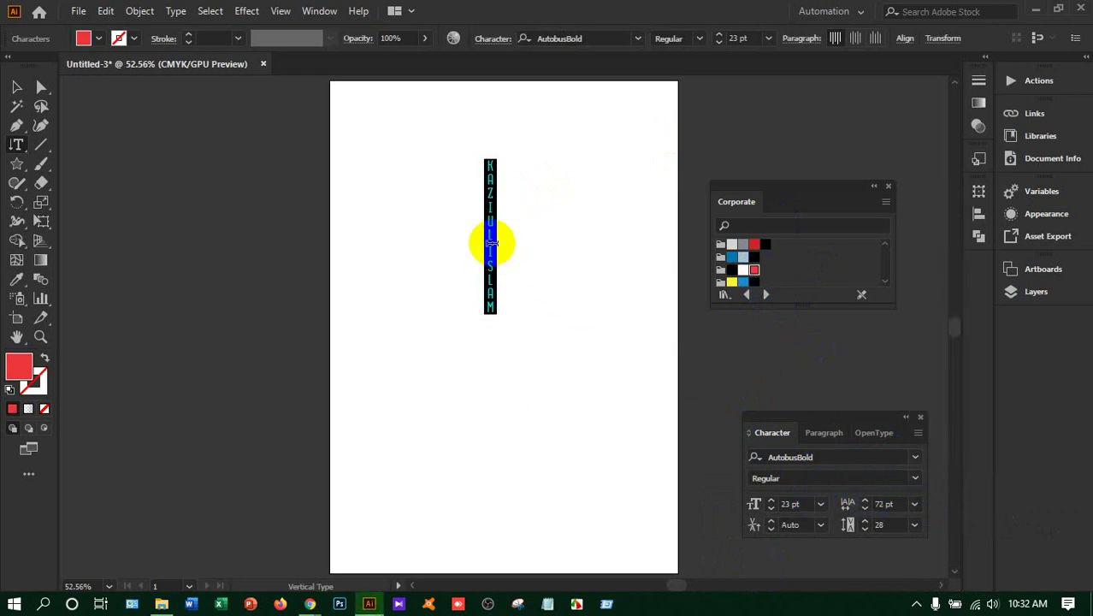
Undo an accidental deletion, then select the leading and font size values for editing
key(BackSpace)
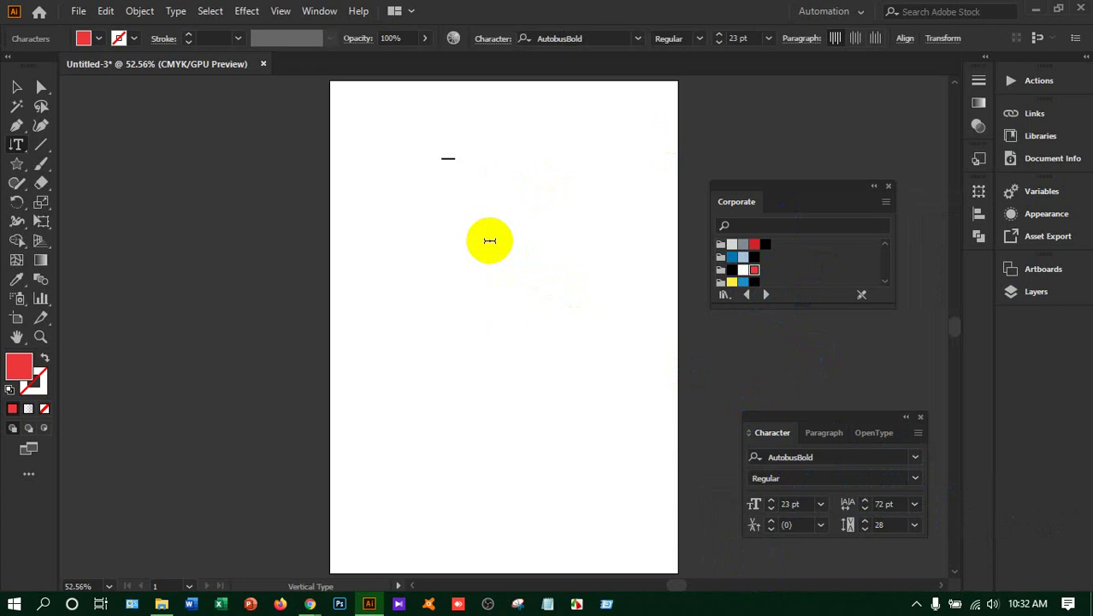
key(ctrl+z)
key(ctrl+z)
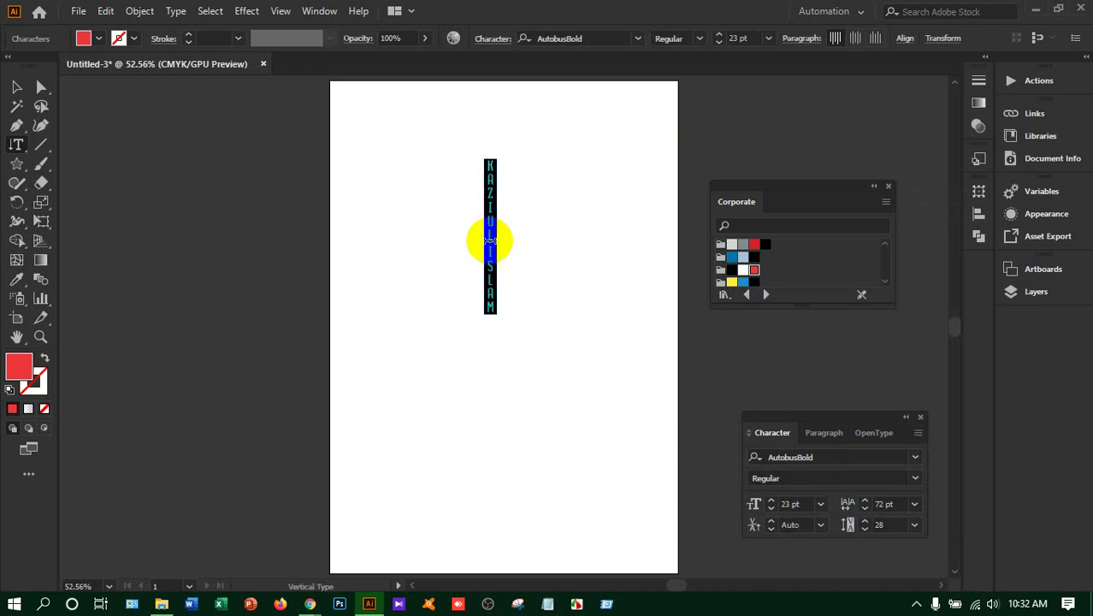
click(915, 506)
click(912, 506)
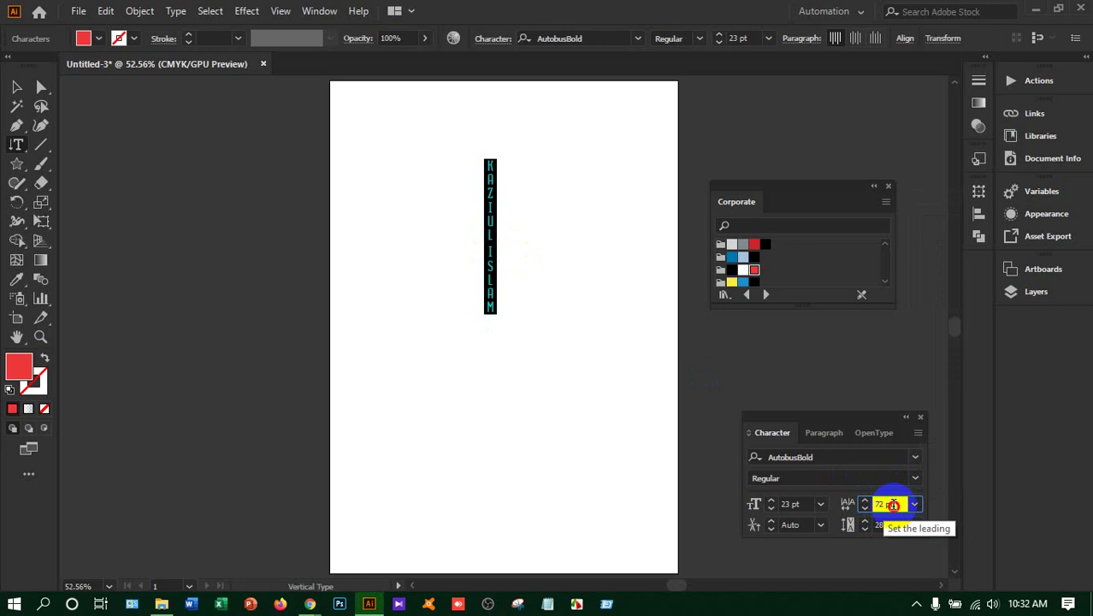
click(893, 505)
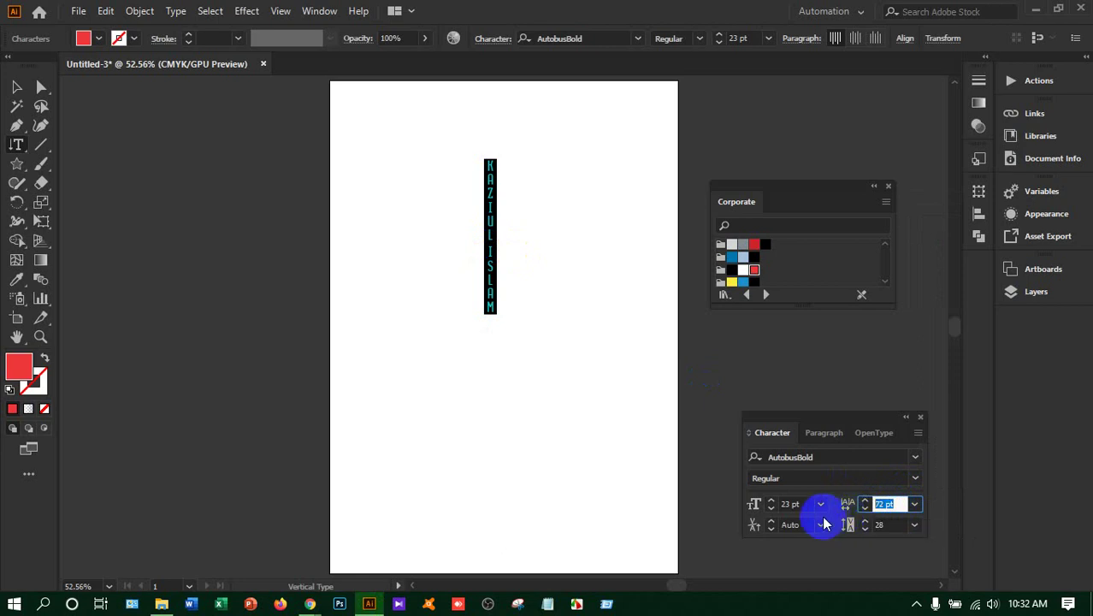
click(791, 505)
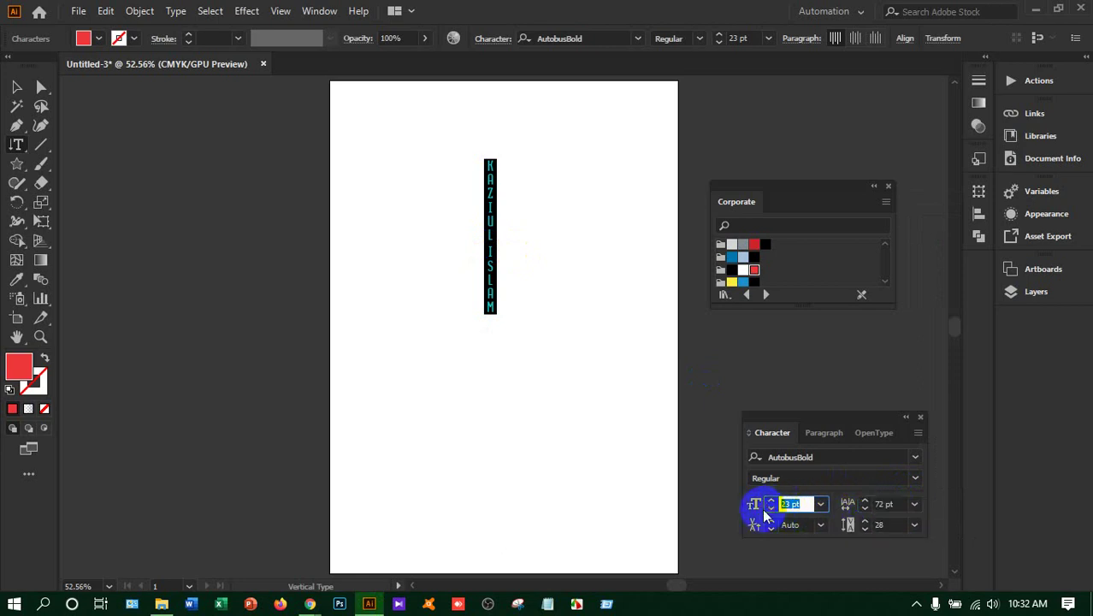
Apply a 72 pt font size and recolour all the vertical text blue
key(Return)
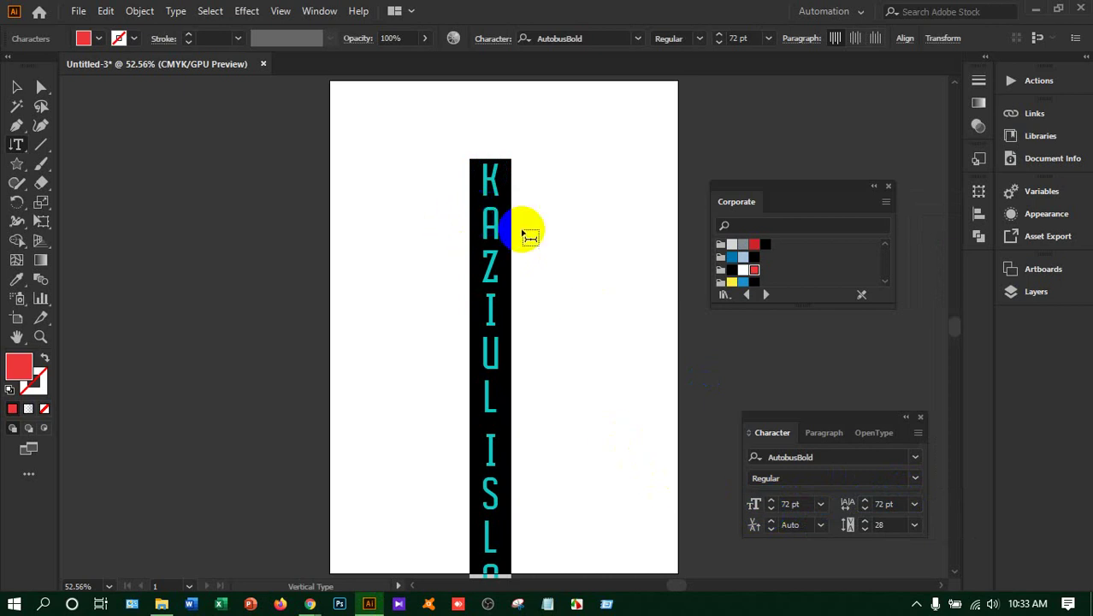
click(486, 244)
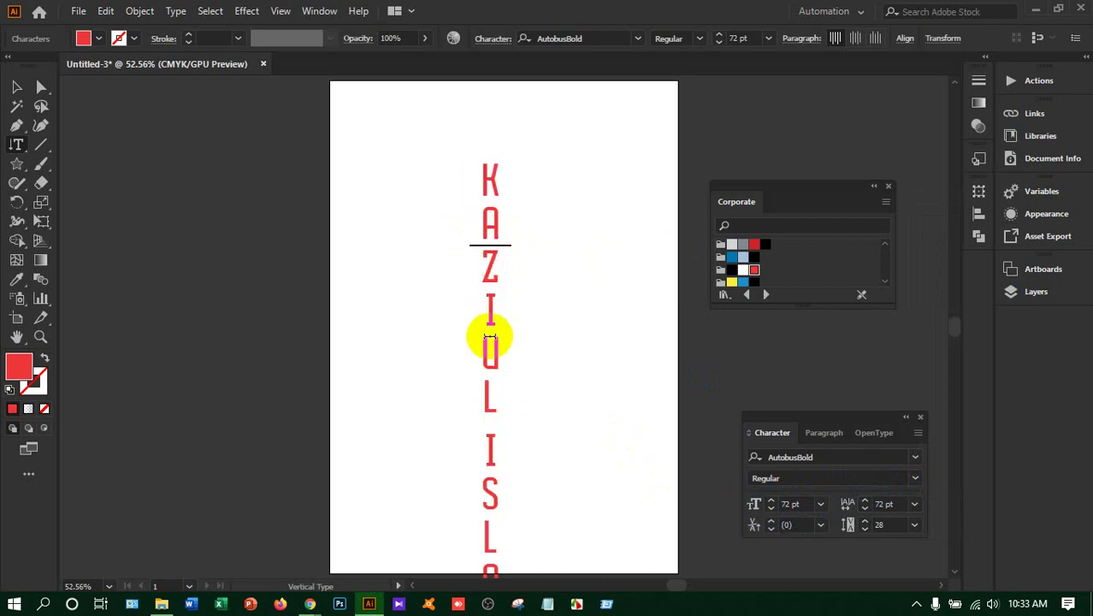
key(ctrl+a)
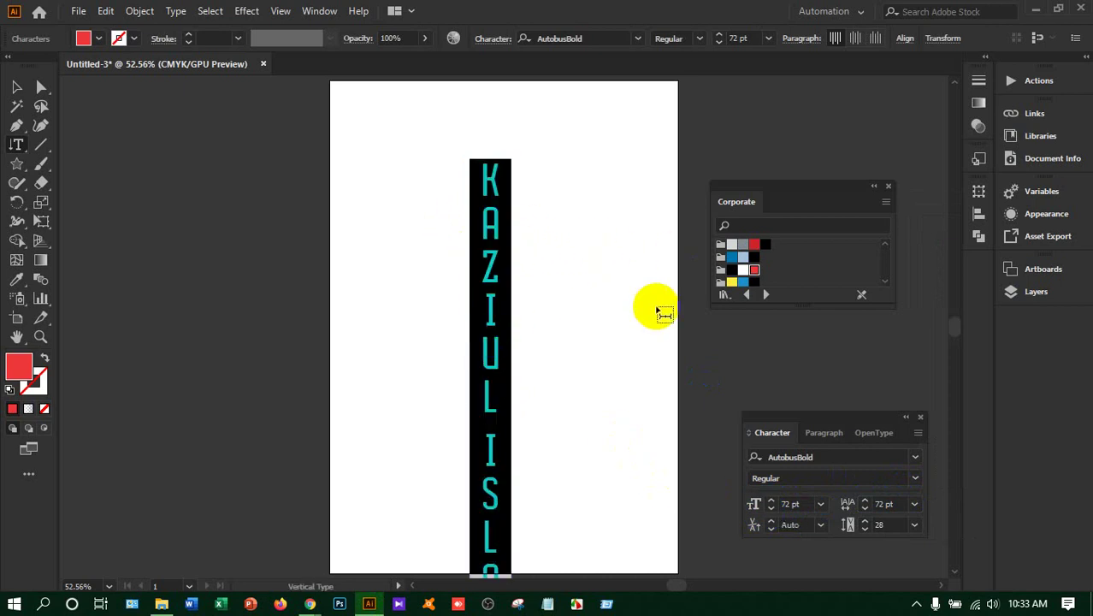
click(731, 257)
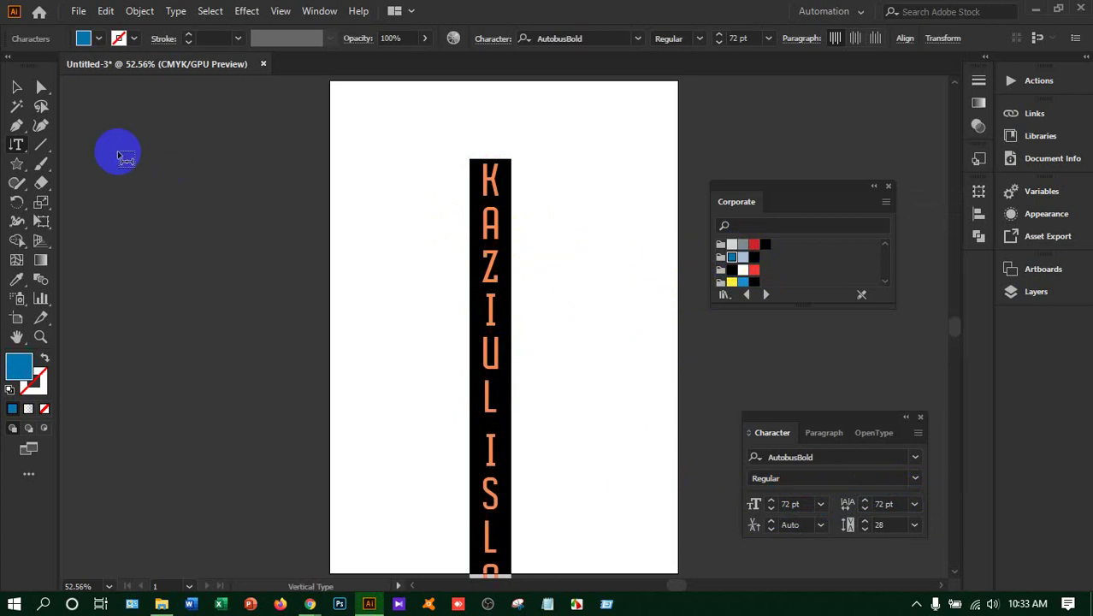
Nudge the vertical text upward, then remove it from the artboard
click(15, 88)
drag(490, 363, 489, 333)
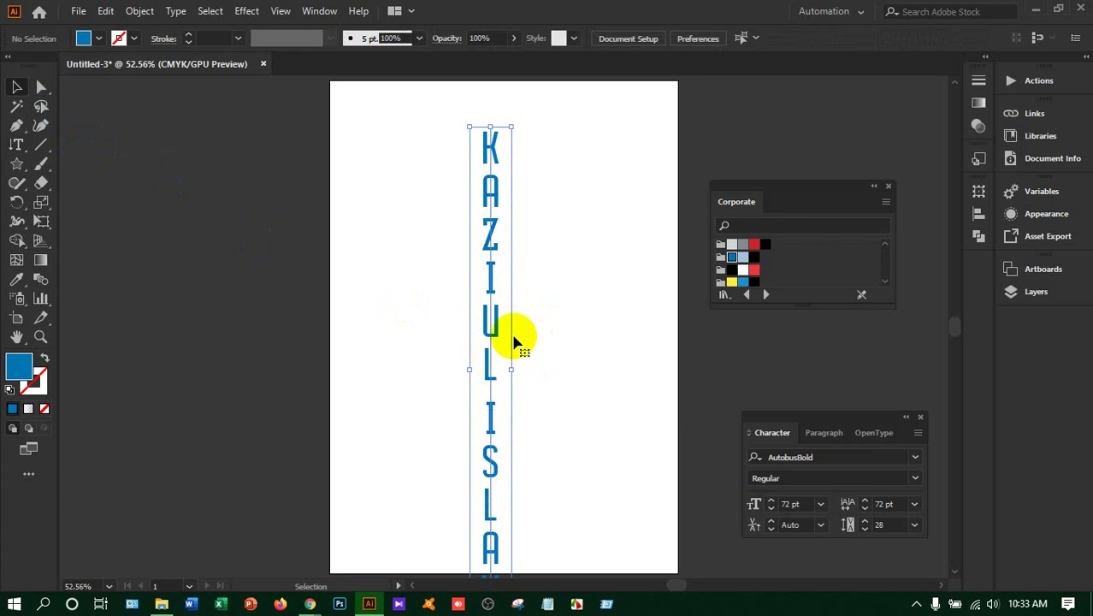
double_click(513, 310)
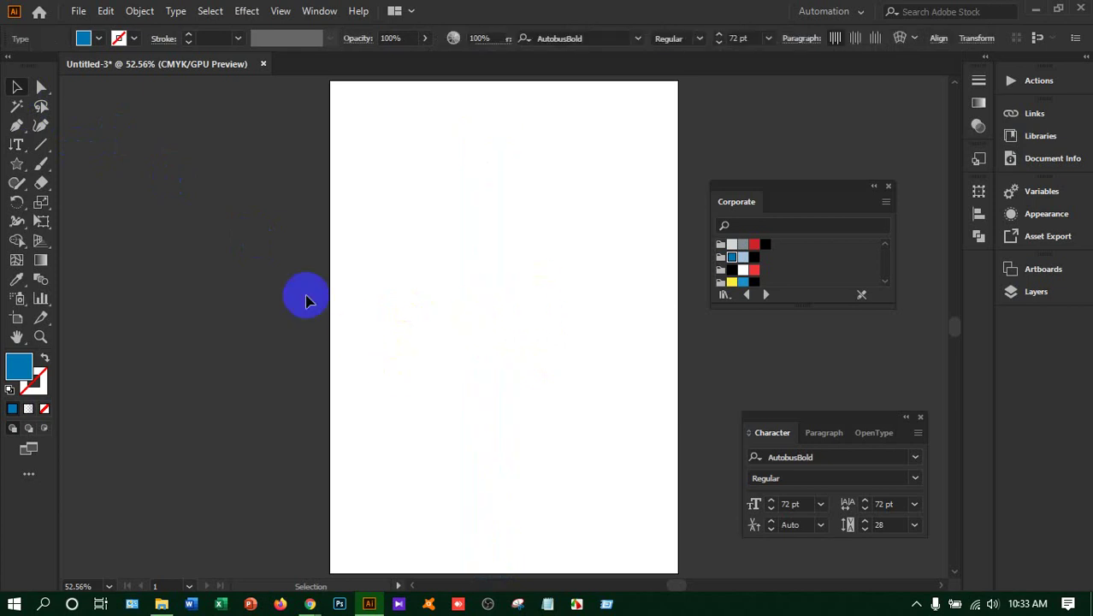
Draw a blue-filled rectangle in the artboard's upper middle
key(Escape)
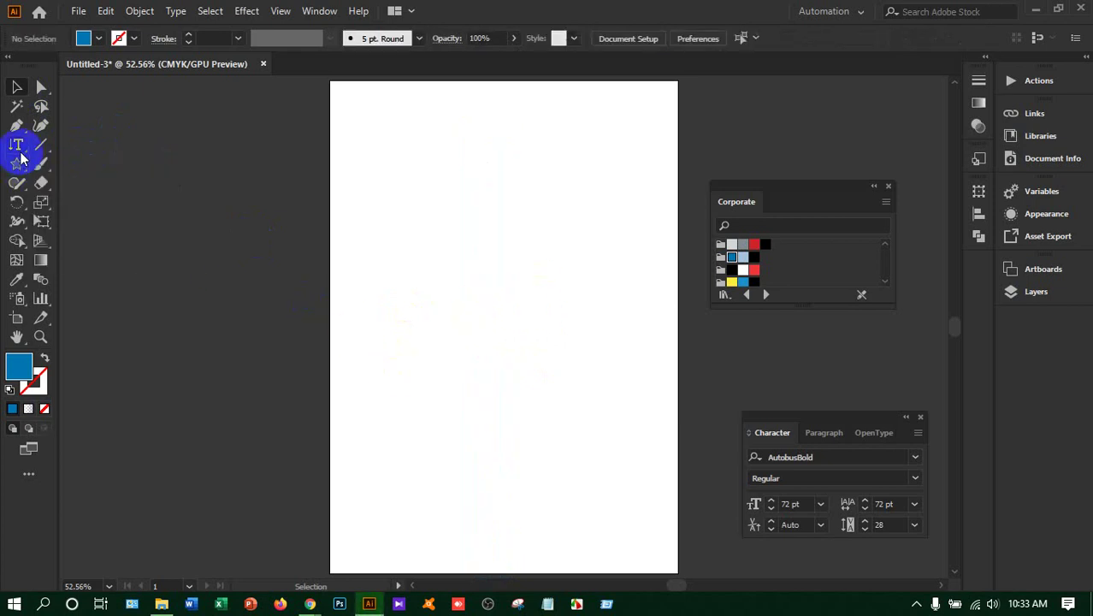
click(19, 151)
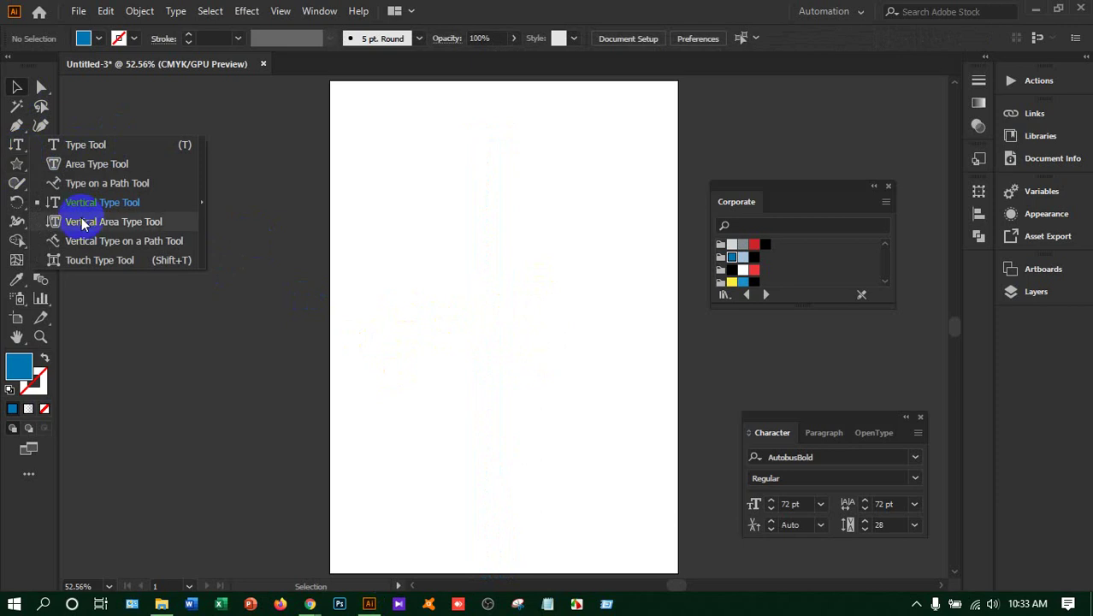
click(20, 172)
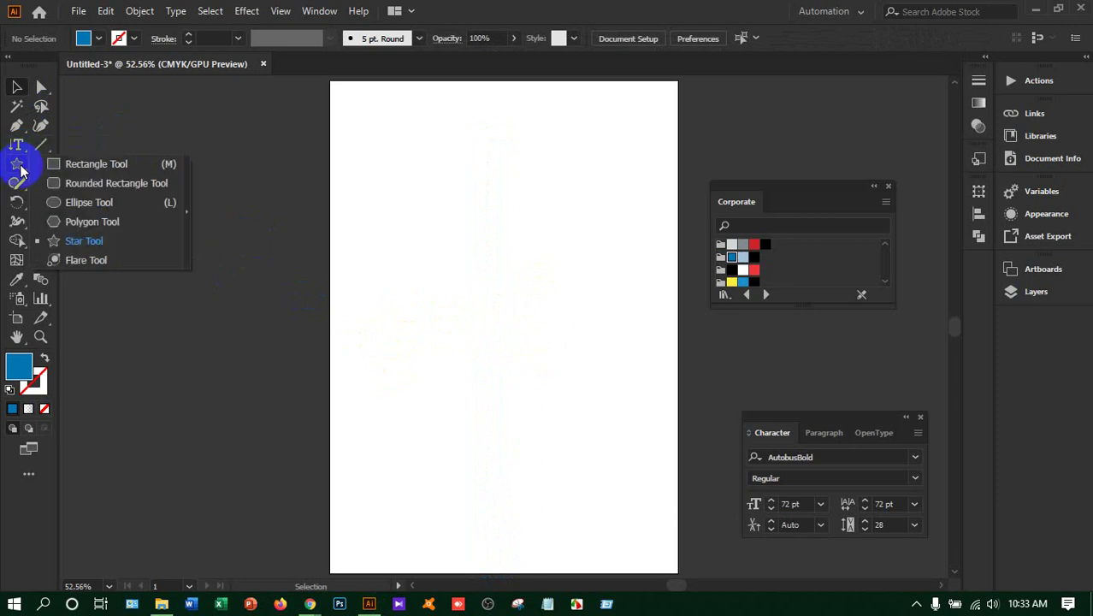
drag(365, 231, 602, 394)
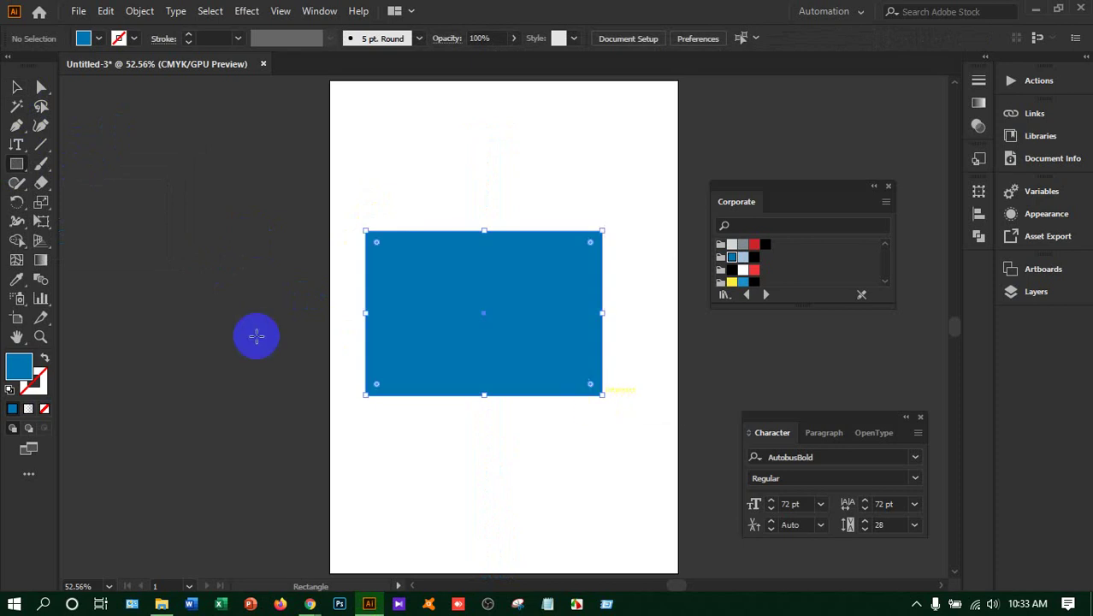
Choose the Vertical Area Type tool from the Type flyout
click(15, 159)
drag(14, 154, 98, 217)
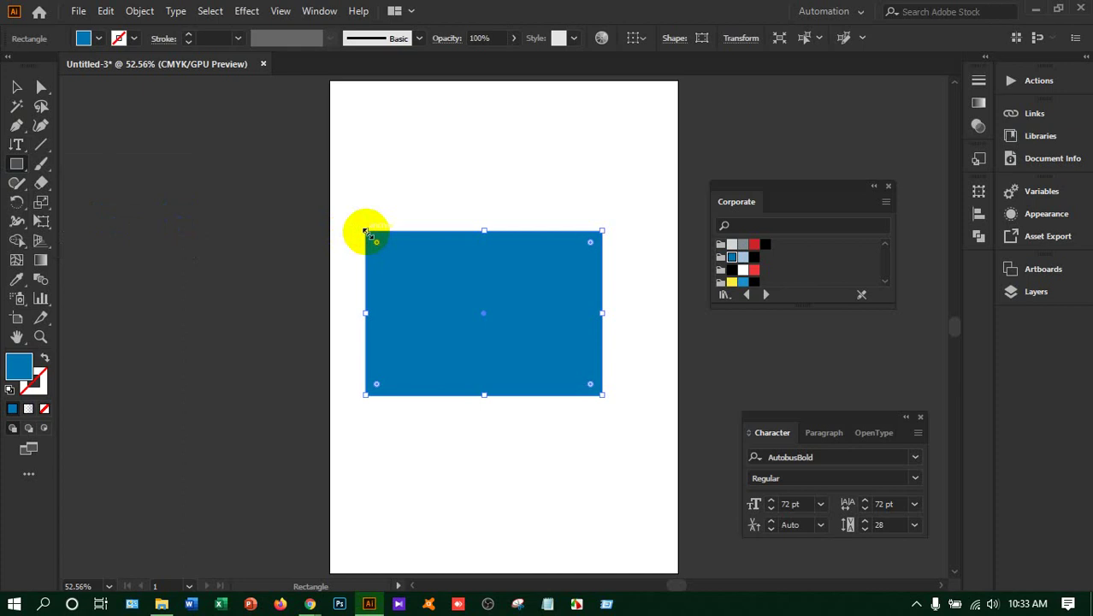
drag(16, 144, 98, 221)
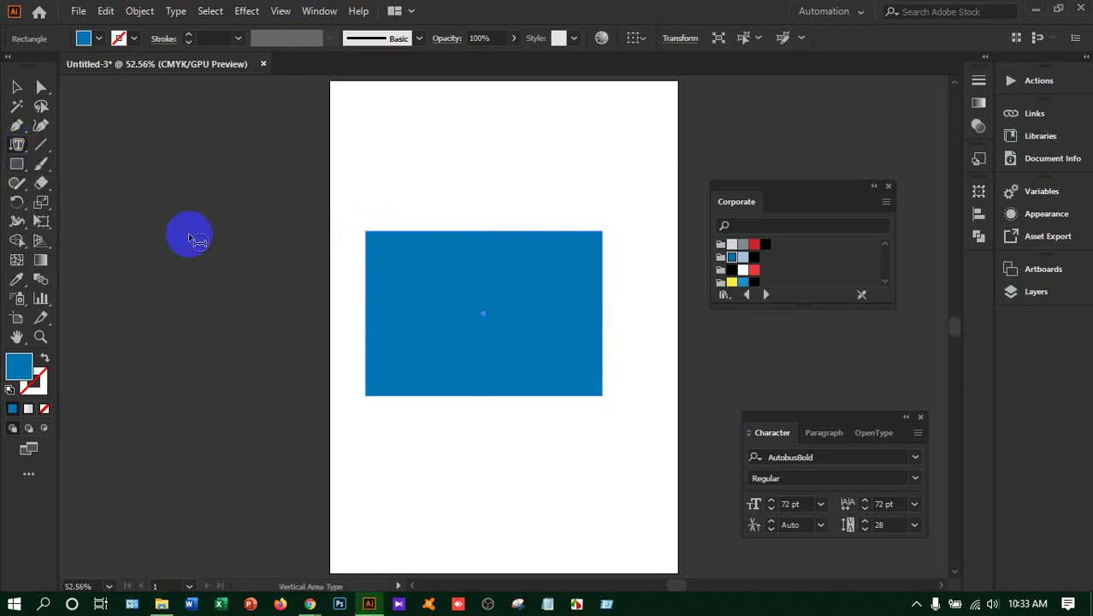
Fill the rectangle with vertical placeholder text and set its size to 24 pt
click(366, 233)
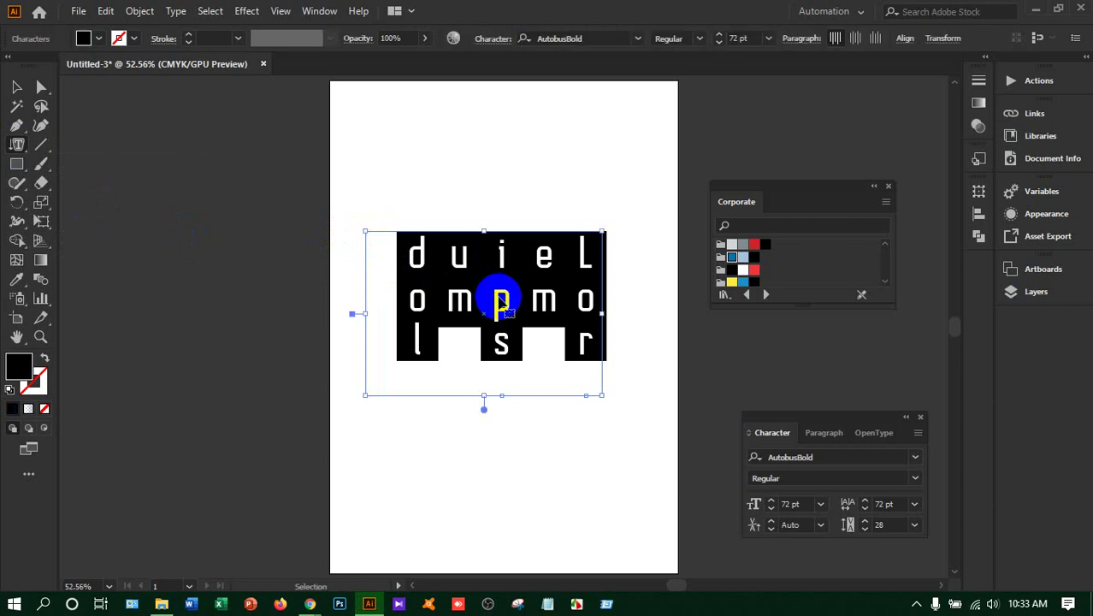
click(769, 38)
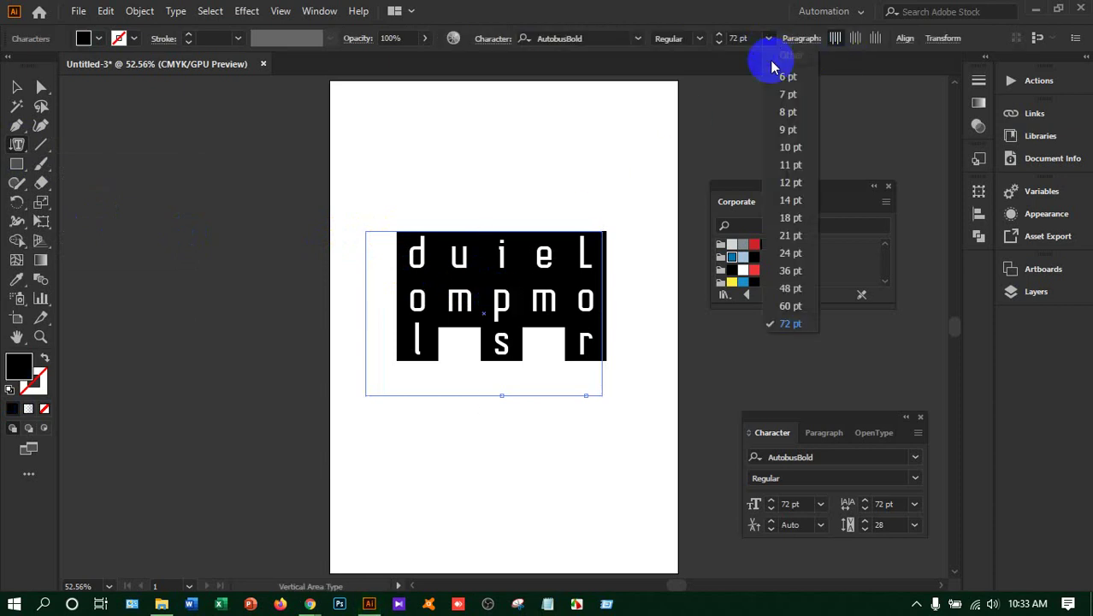
click(791, 218)
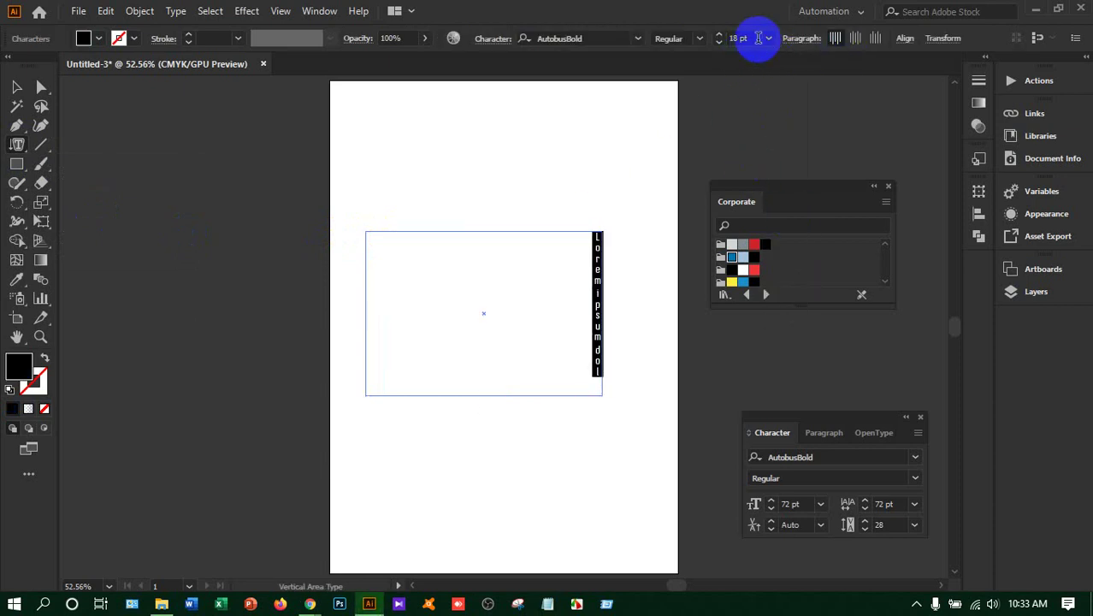
click(768, 38)
click(793, 220)
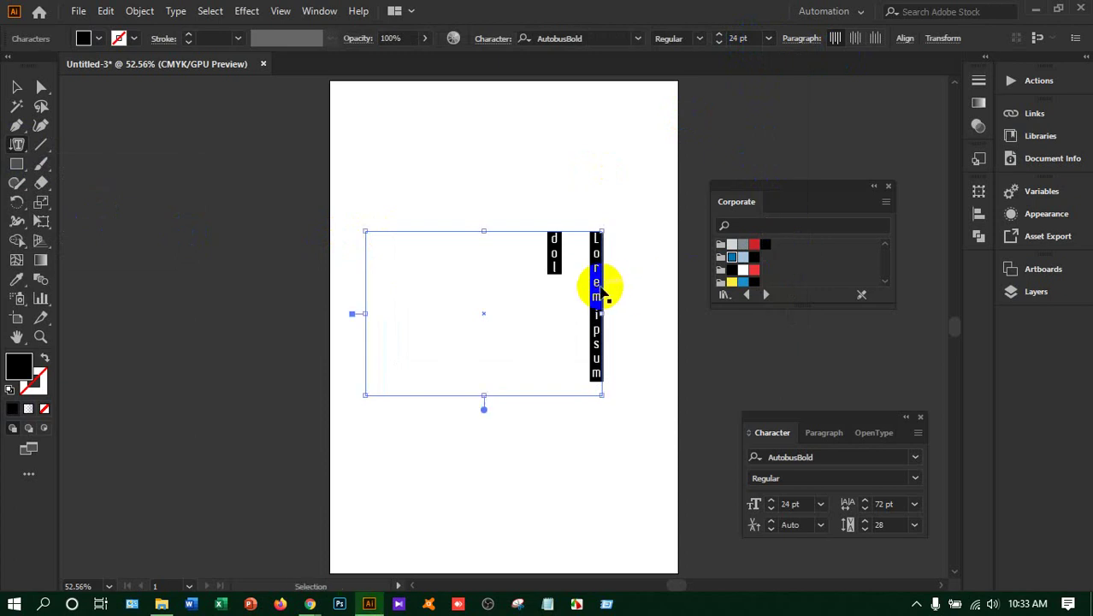
click(603, 292)
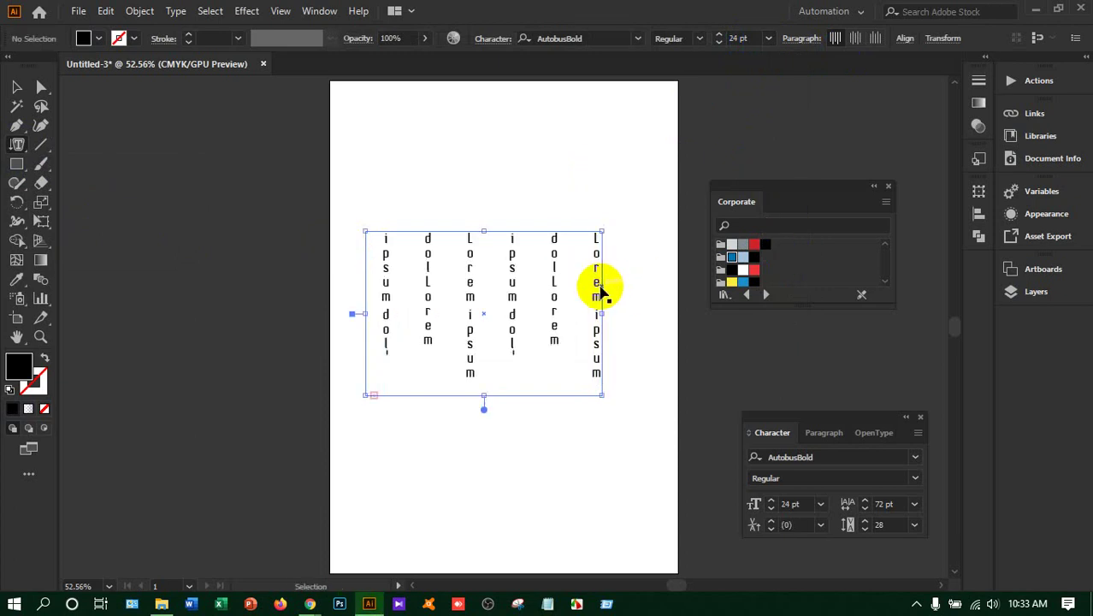
Set the leading of all the frame's text to 24 pt
triple_click(596, 283)
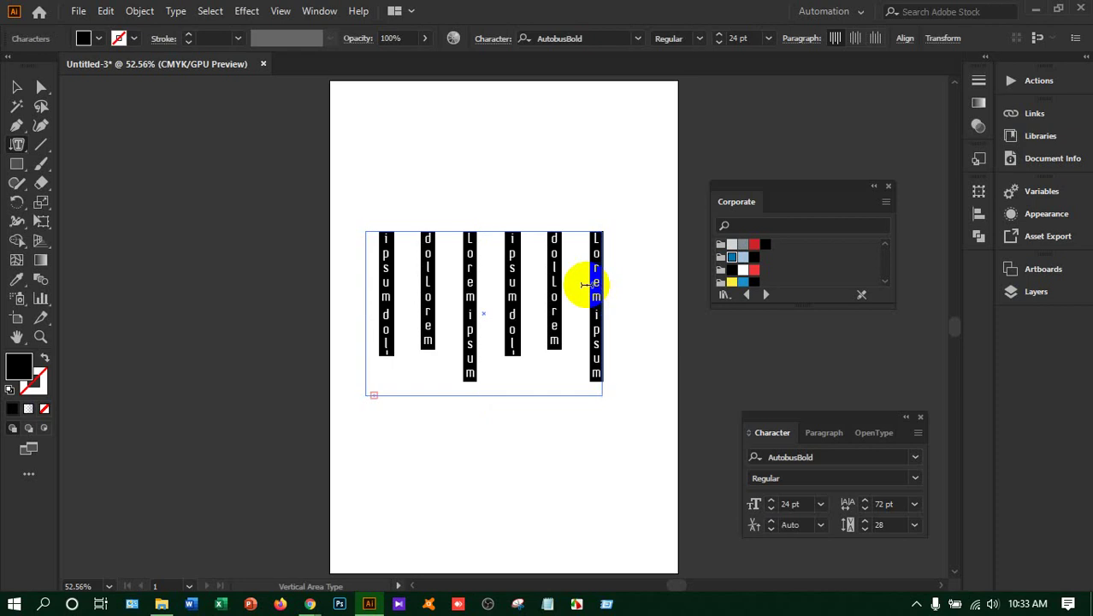
click(931, 512)
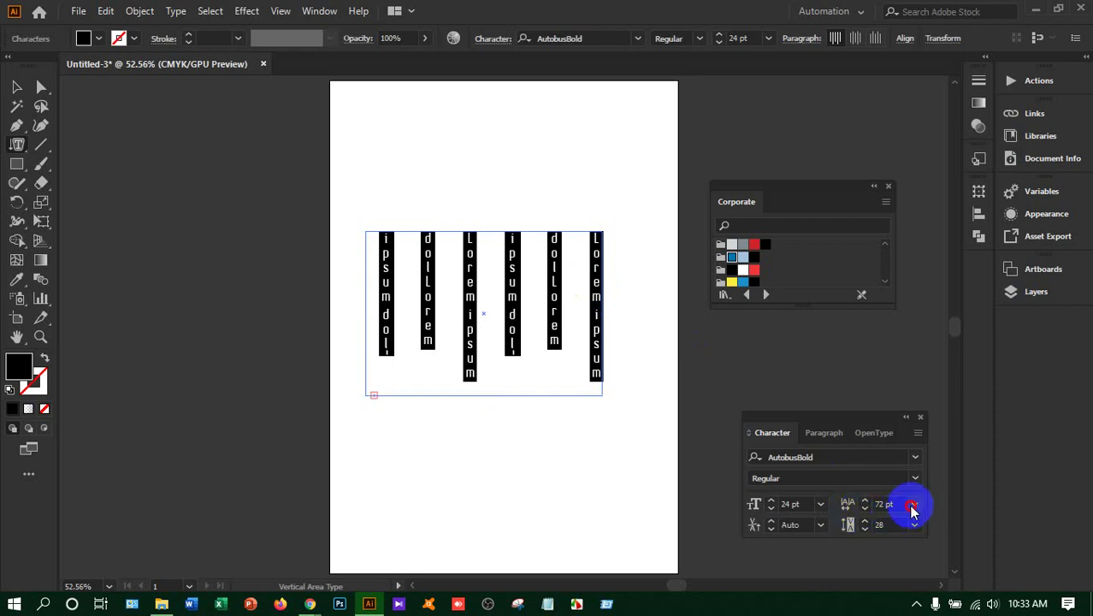
click(913, 507)
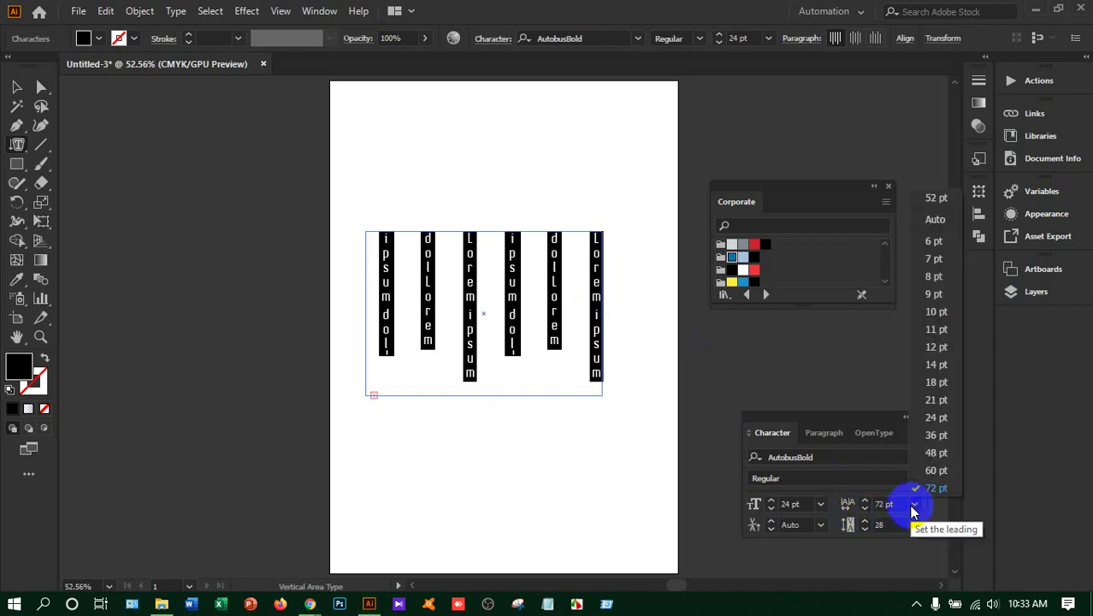
click(935, 419)
click(540, 292)
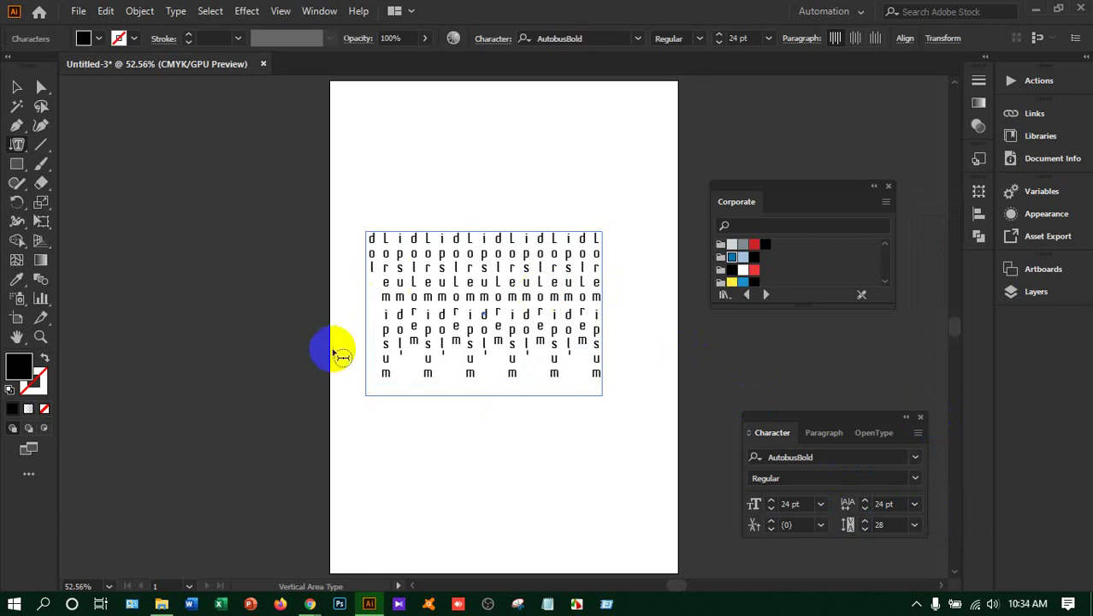
Delete the vertical text frame, then start a polygon on the artboard
click(17, 87)
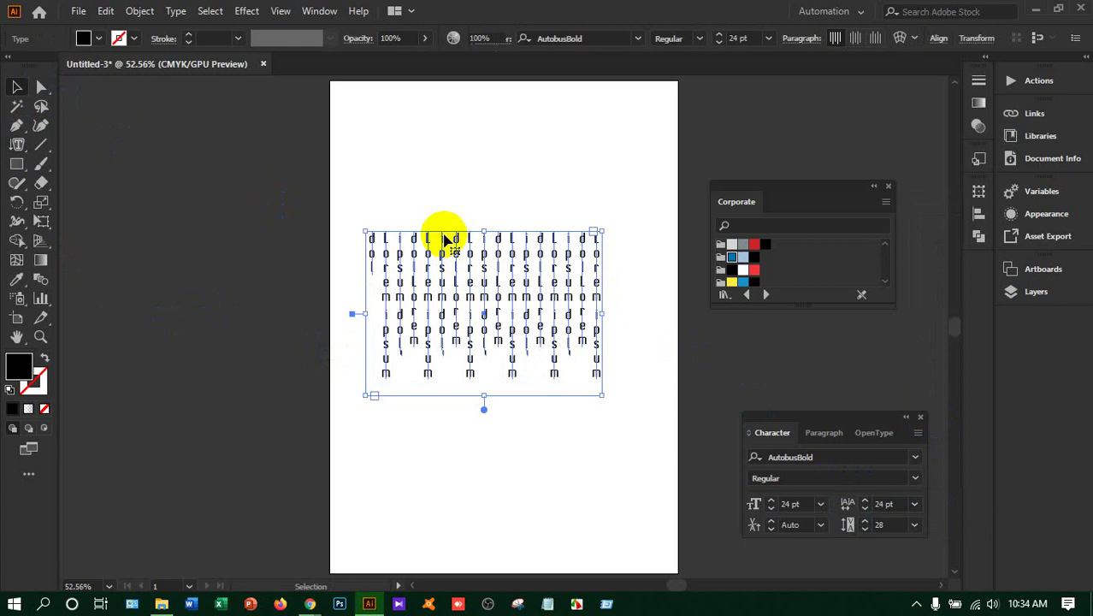
key(Delete)
mouse_move(17, 168)
mouse_down()
mouse_move(118, 238)
mouse_move(105, 232)
mouse_up()
click(432, 273)
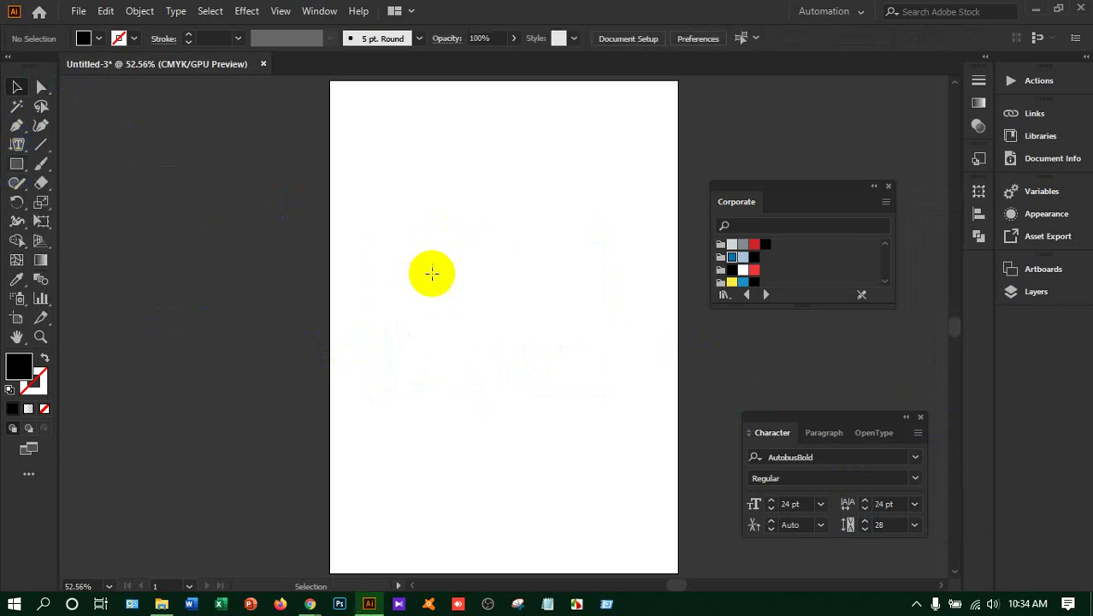
Draw a hexagon, fill it with vertical placeholder text, and colour the text red
drag(447, 265, 548, 331)
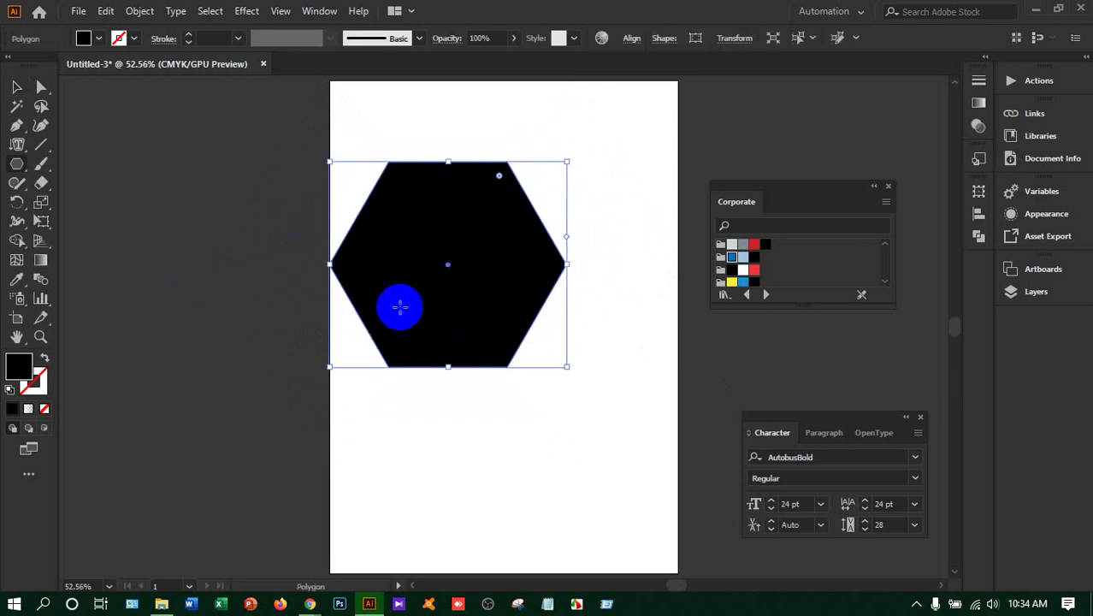
drag(17, 145, 114, 219)
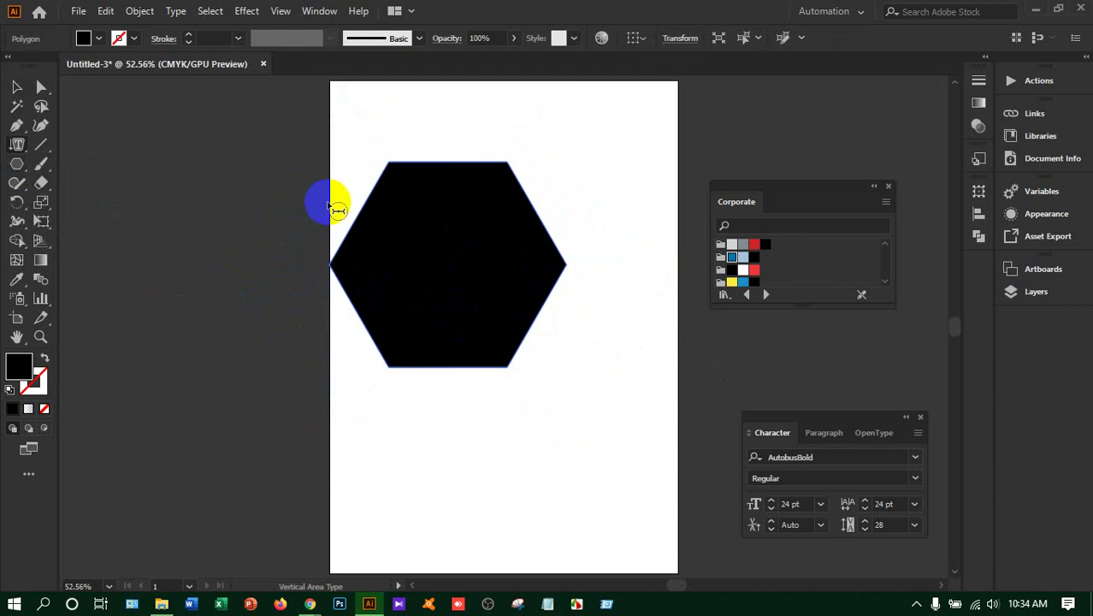
click(390, 164)
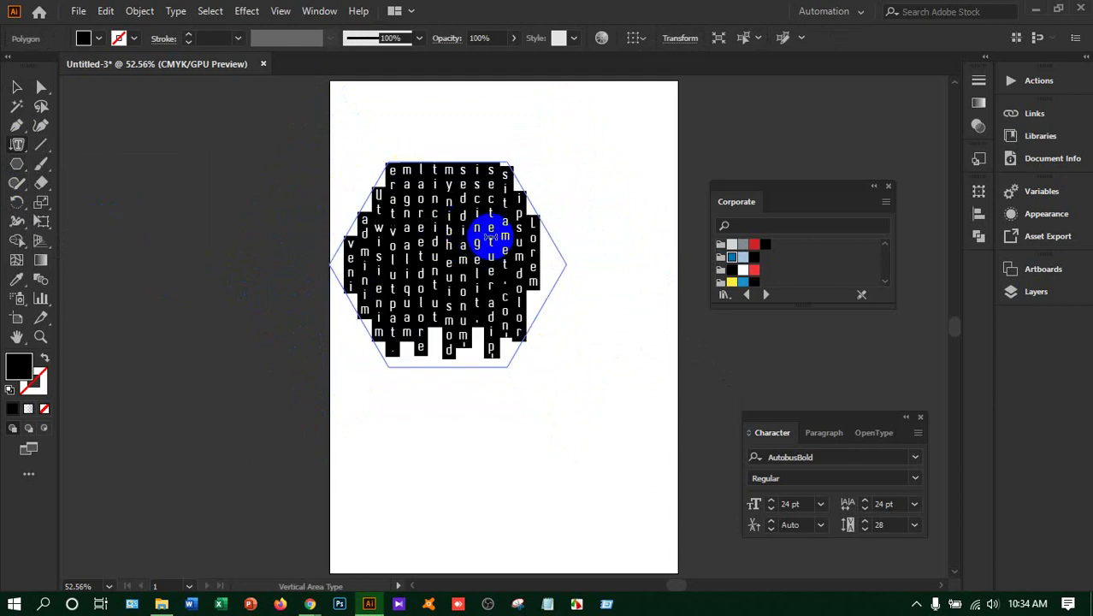
click(484, 244)
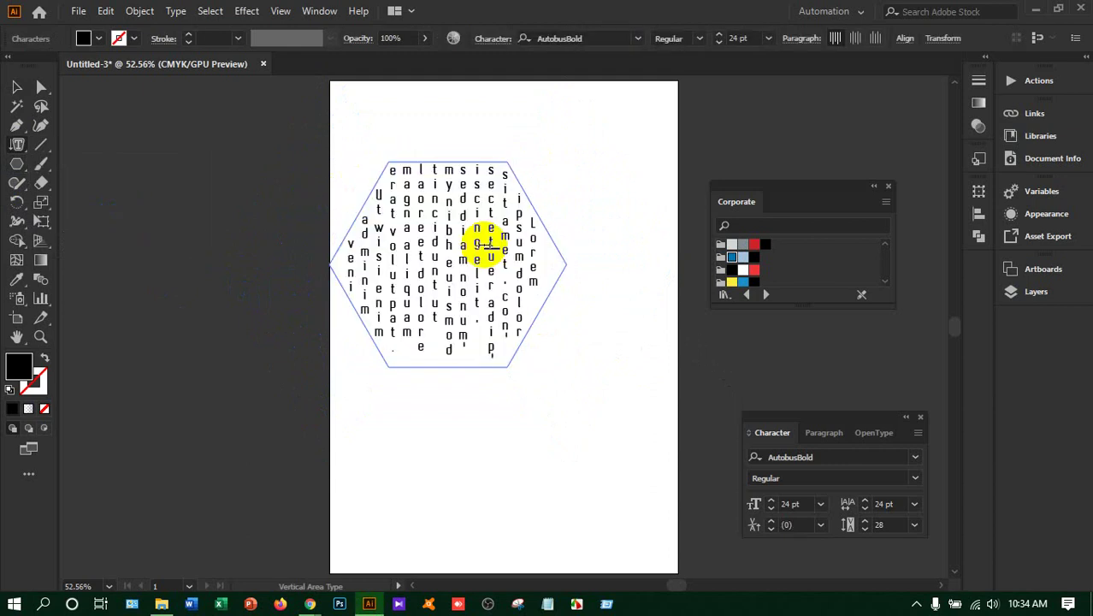
triple_click(484, 244)
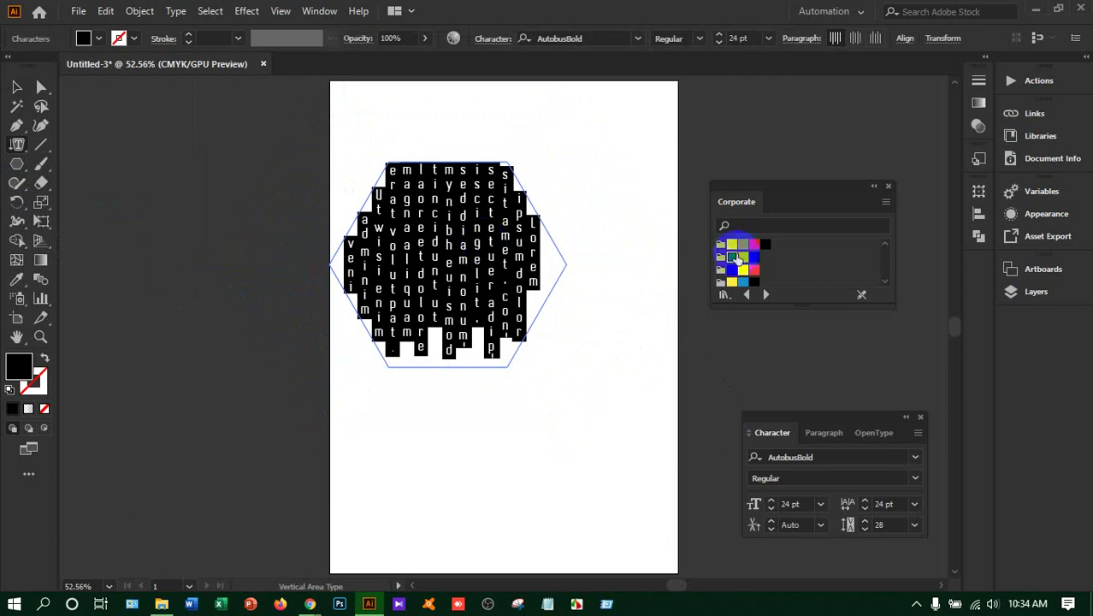
click(754, 246)
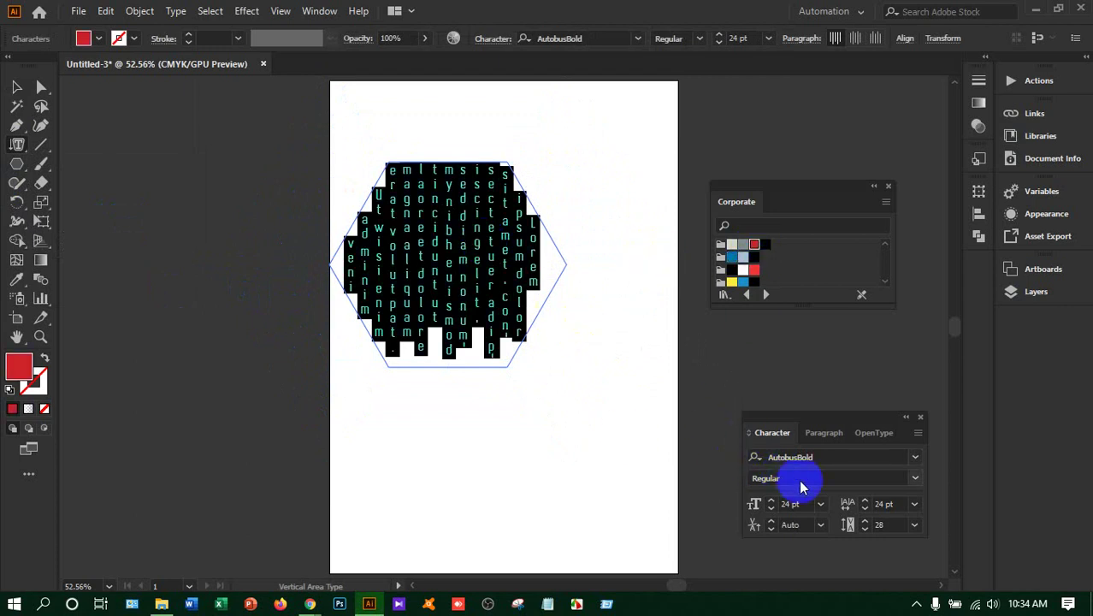
Set the hexagon text's font size and leading to 36 pt
click(912, 510)
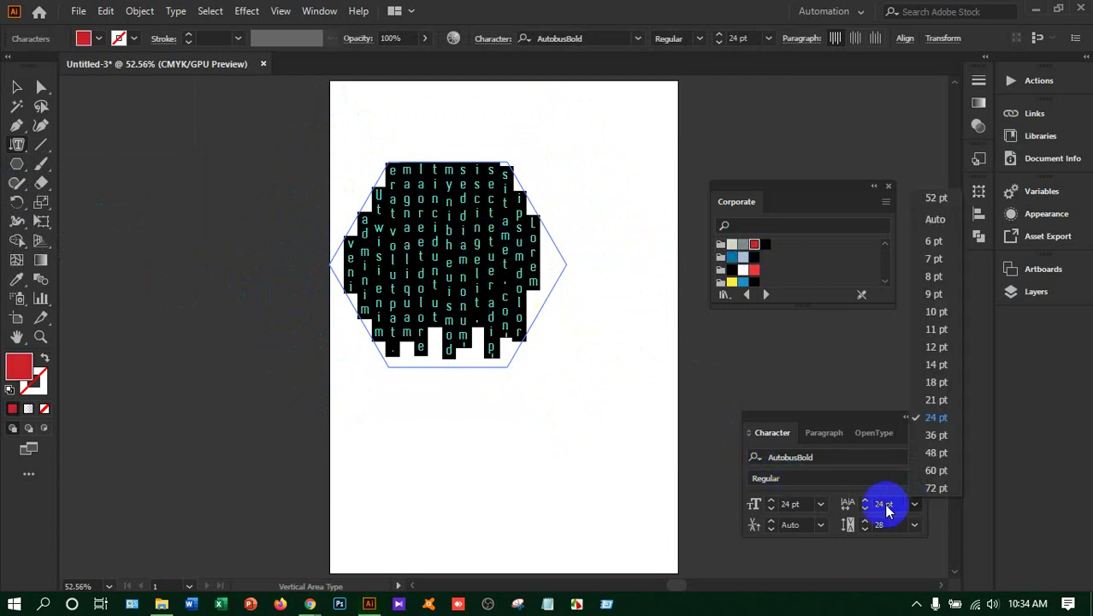
click(821, 505)
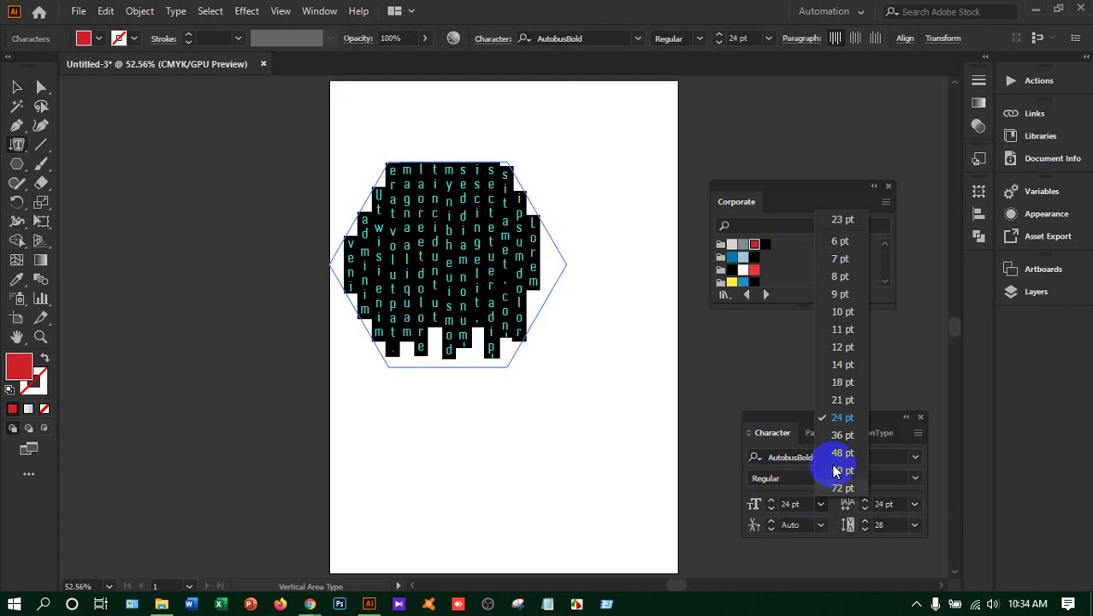
click(843, 436)
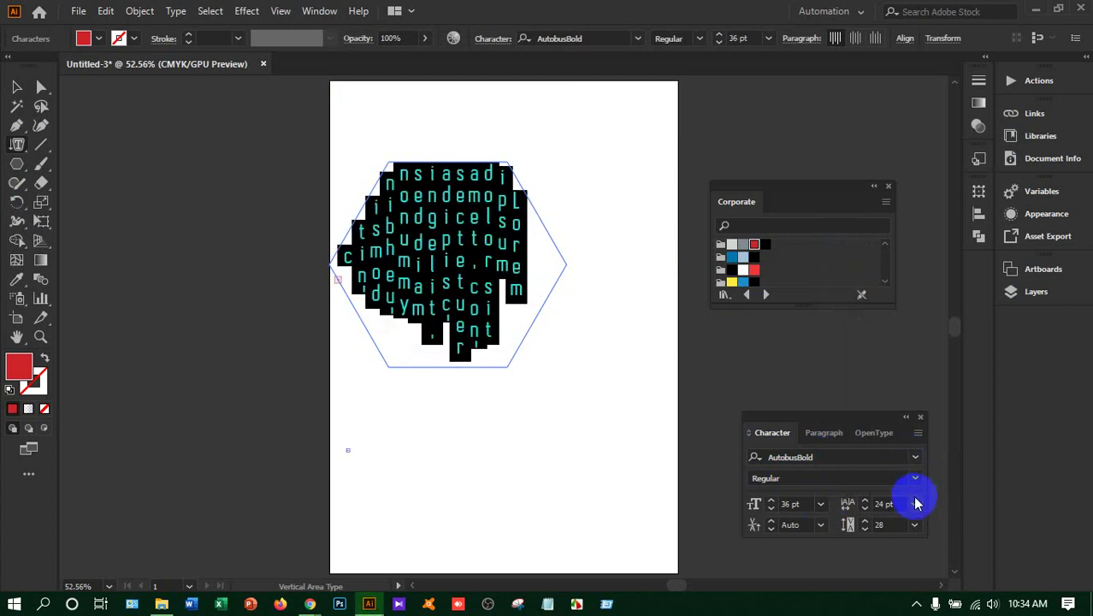
click(914, 504)
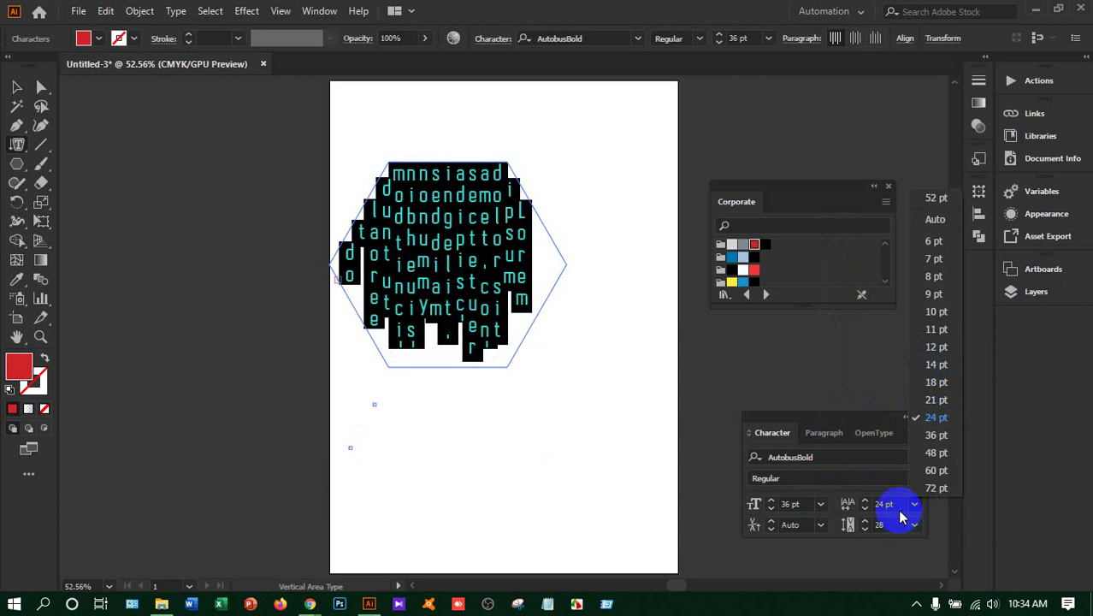
click(936, 435)
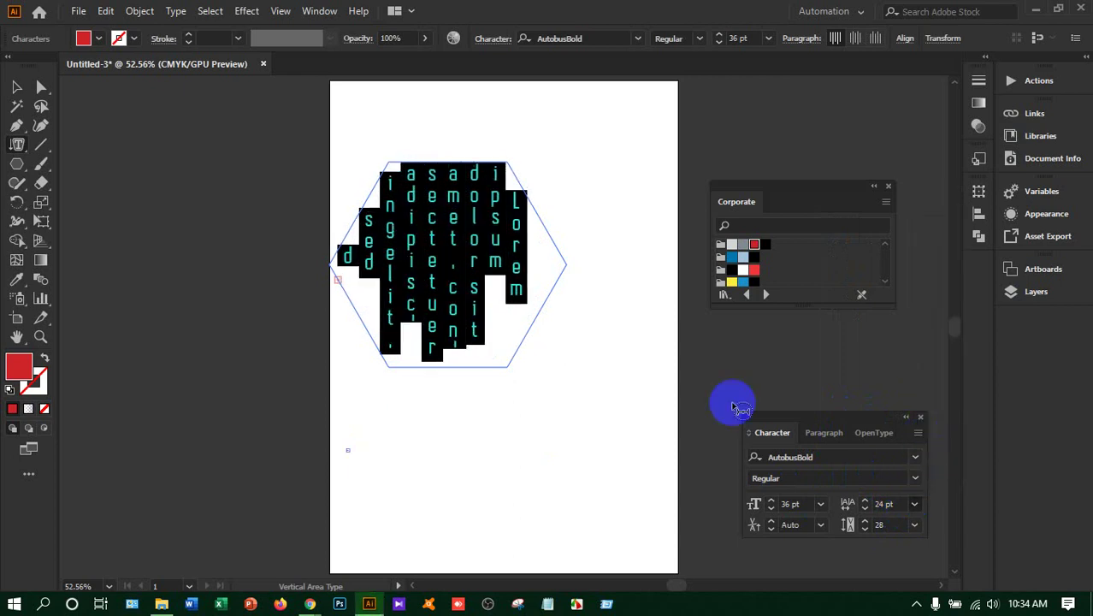
click(510, 245)
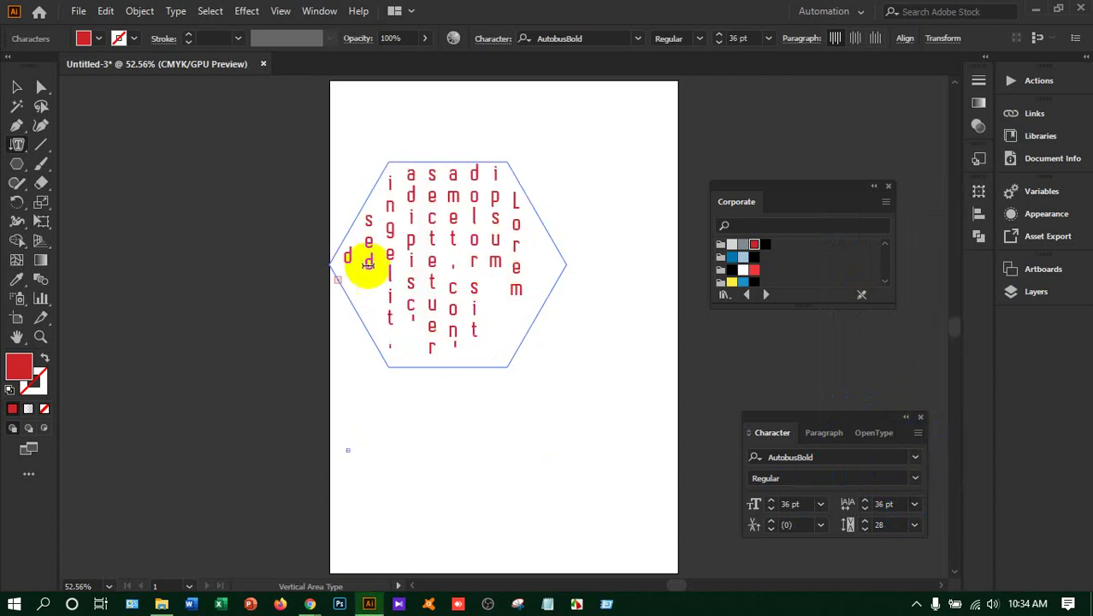
Enlarge the text hexagon, move it up and left, then delete it
click(18, 86)
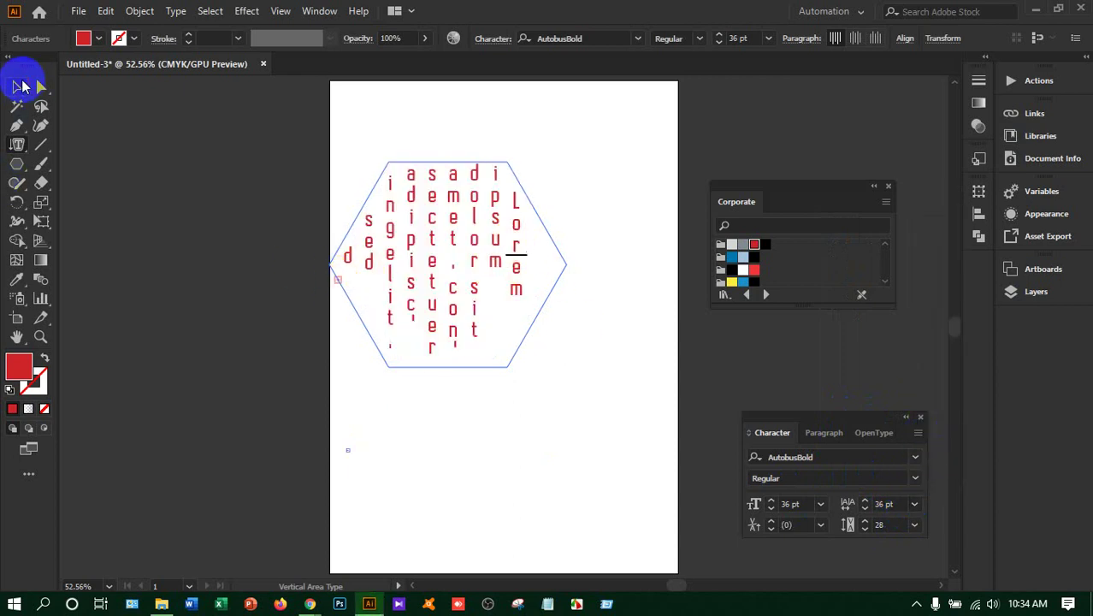
drag(567, 370, 684, 487)
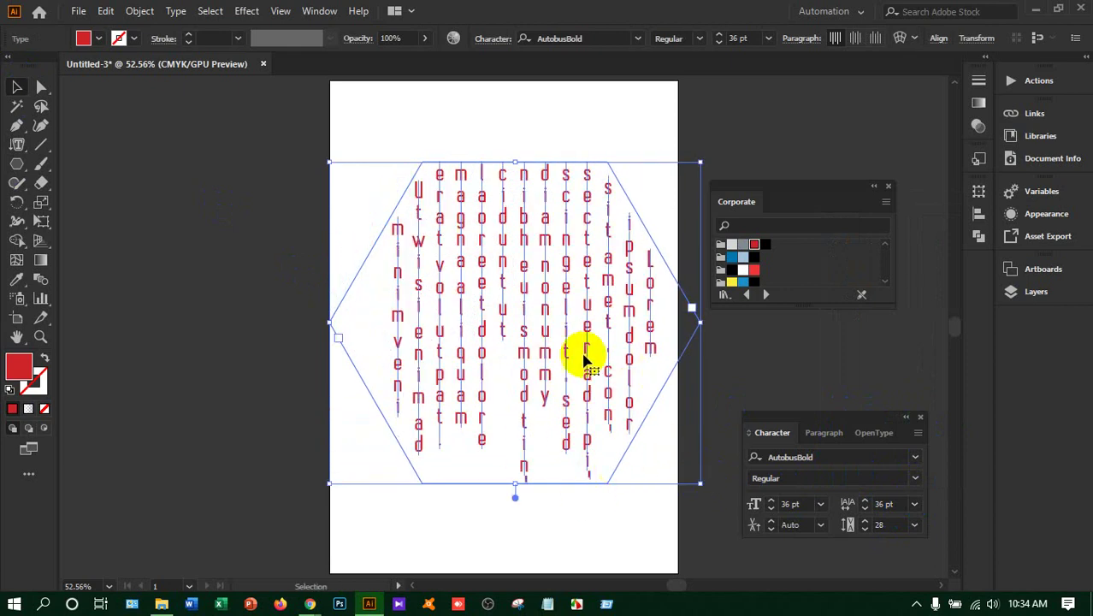
drag(526, 348, 502, 313)
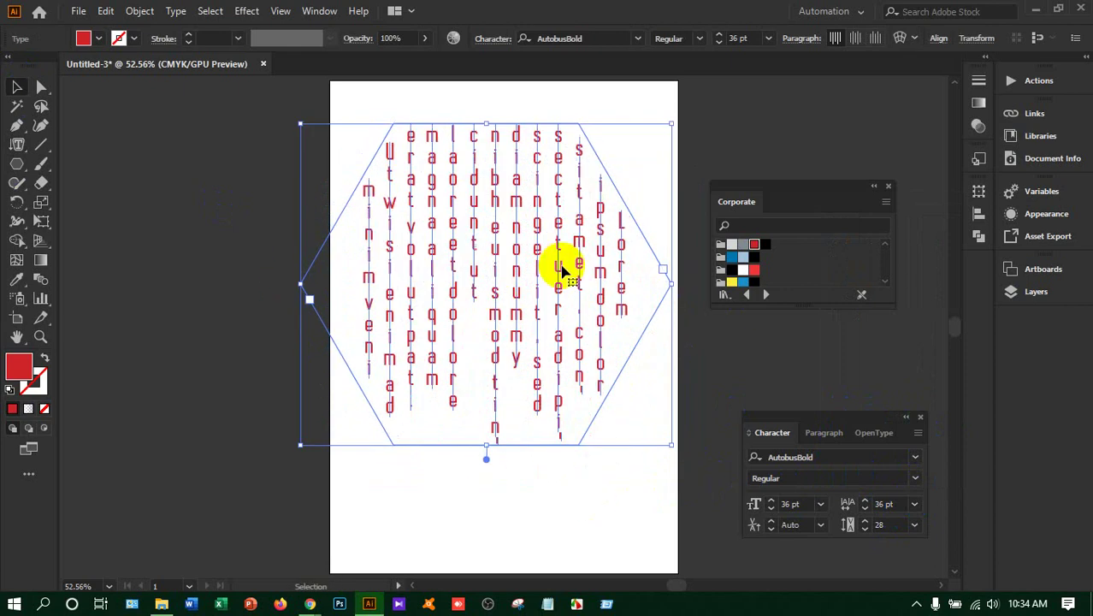
key(Delete)
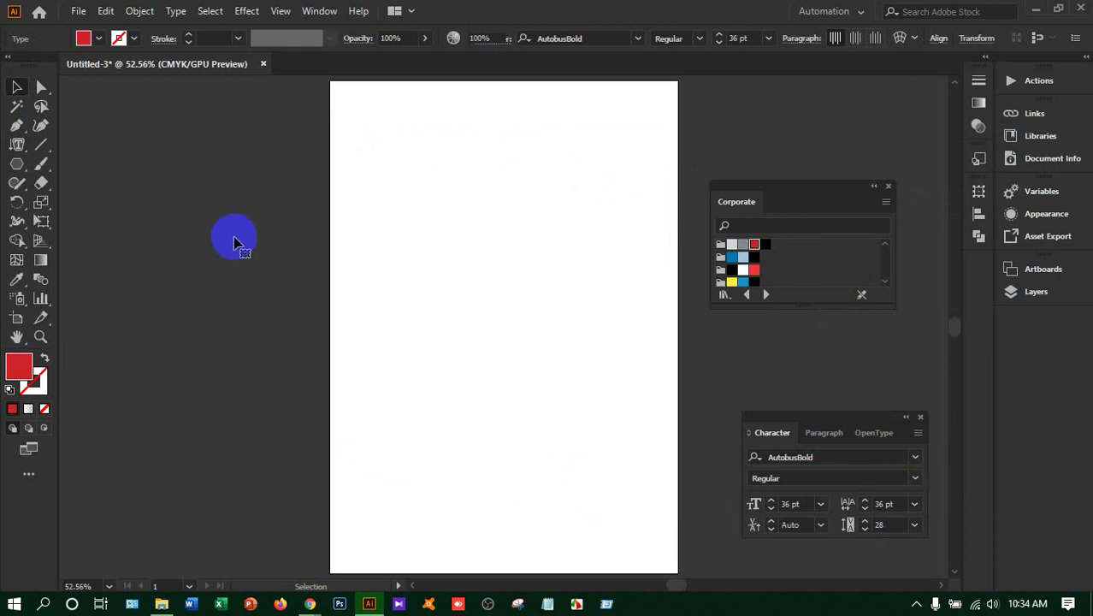
Draw a three-anchor wave path with the Pen tool across the page's left edge
click(11, 150)
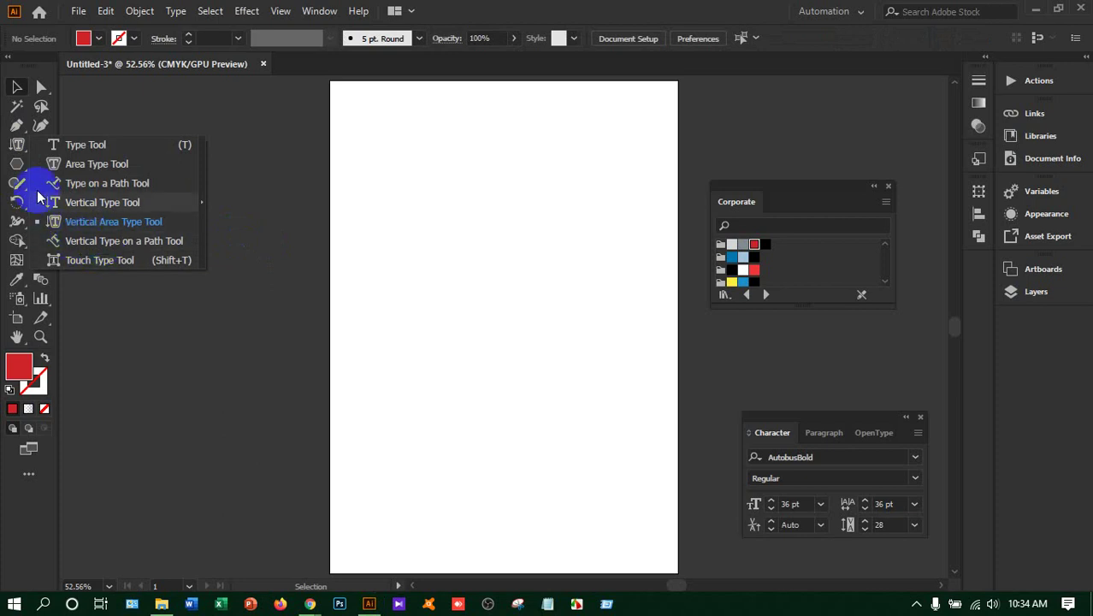
click(18, 128)
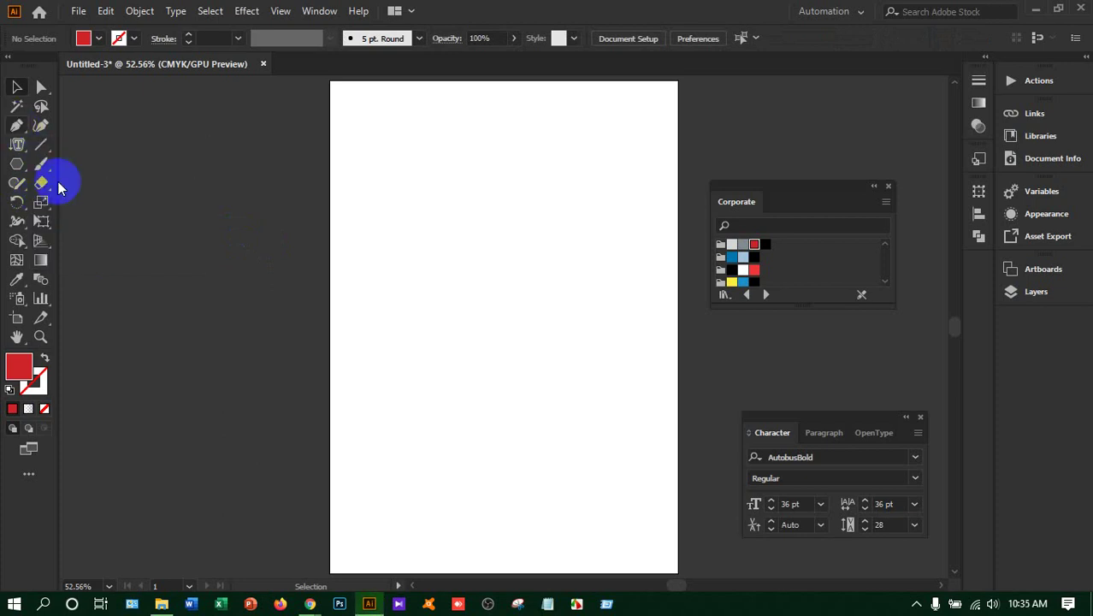
click(95, 326)
click(340, 327)
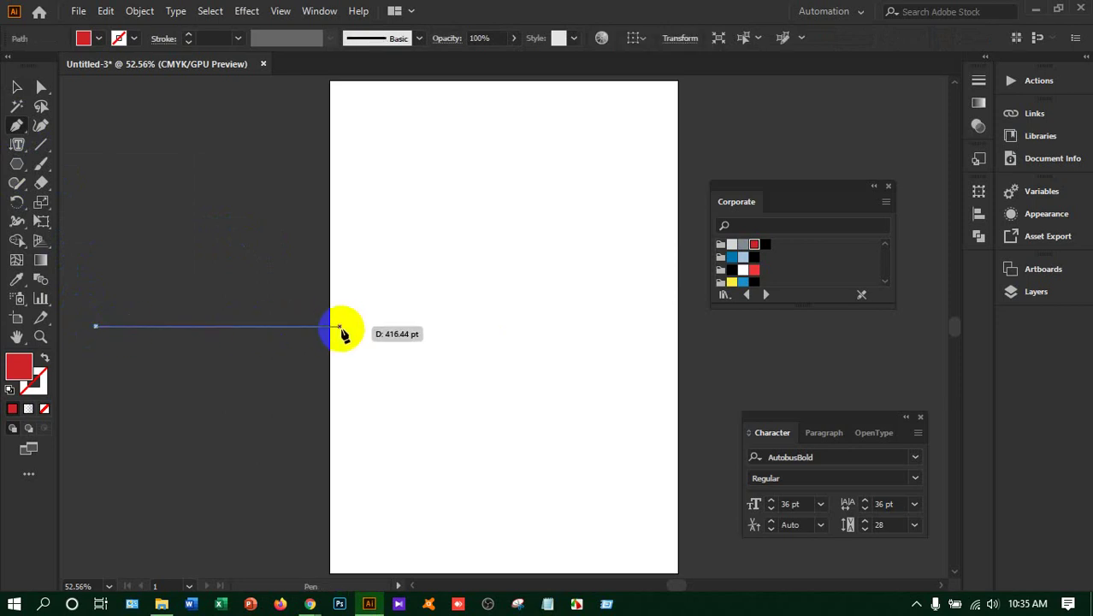
drag(340, 328, 462, 420)
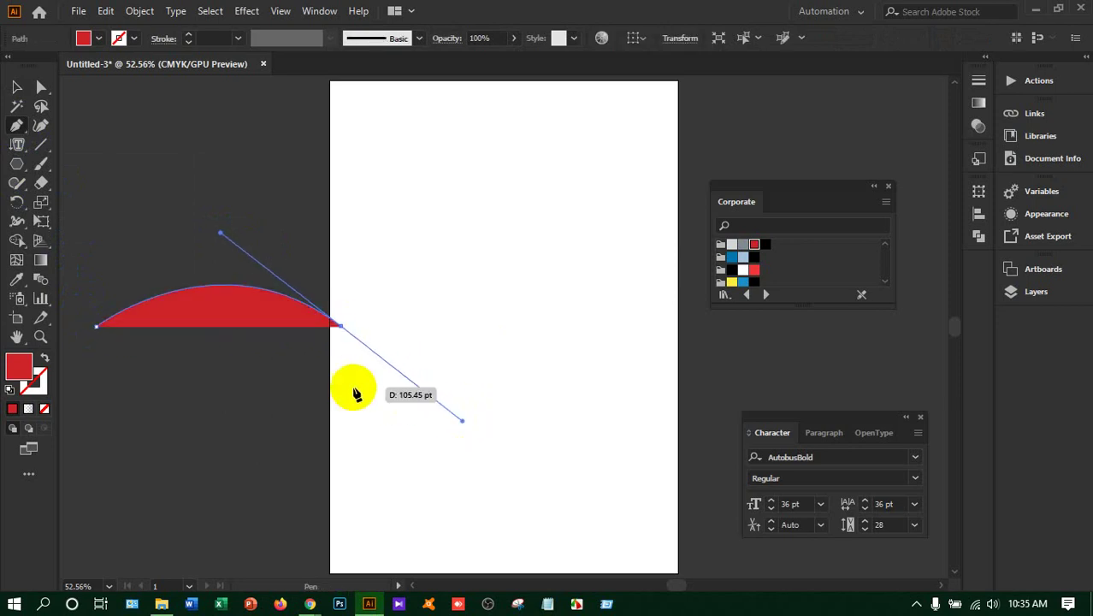
click(341, 332)
drag(639, 326, 772, 222)
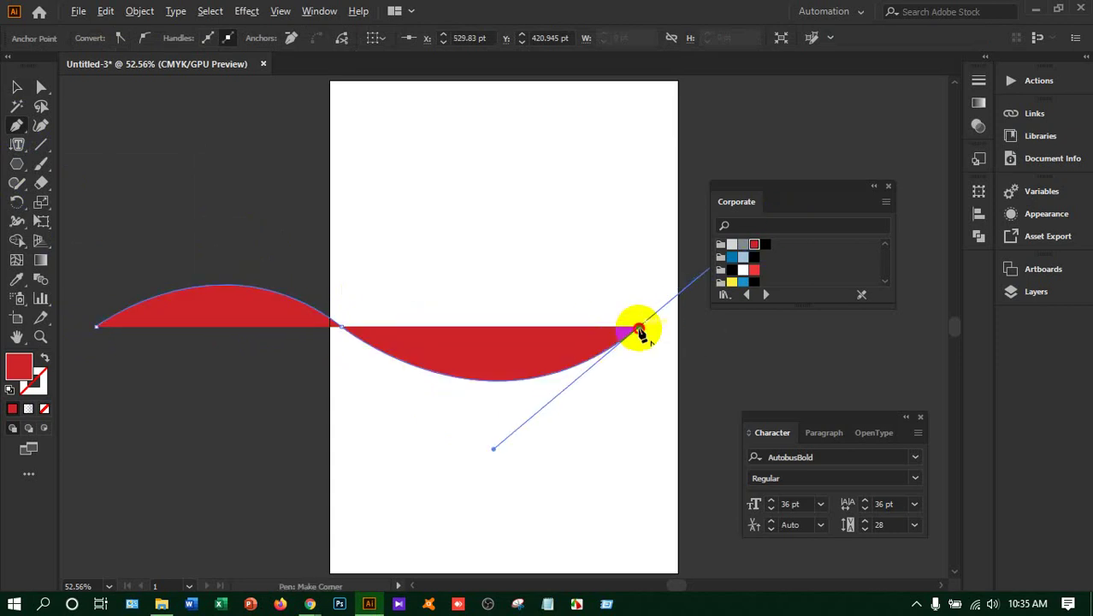
click(639, 329)
click(16, 87)
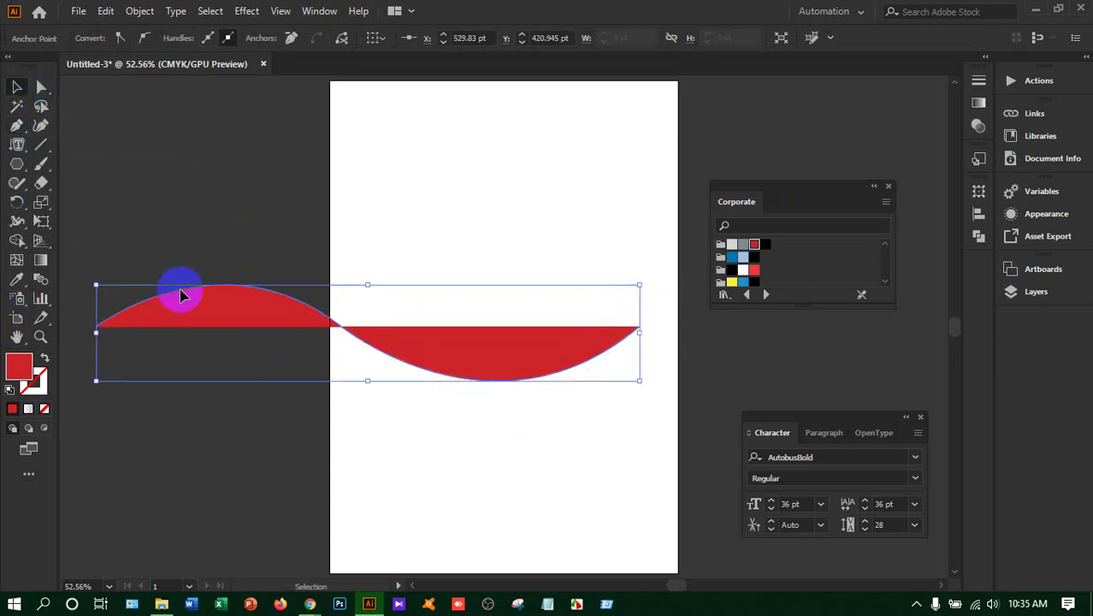
Give the wave path no fill and a dark blue stroke
click(180, 295)
click(90, 38)
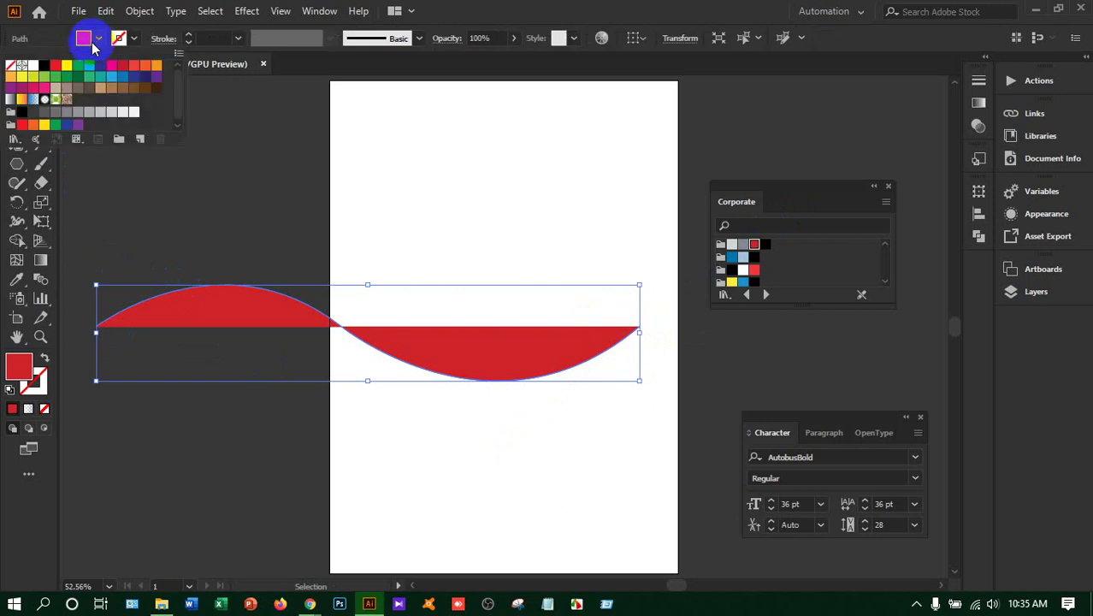
click(14, 66)
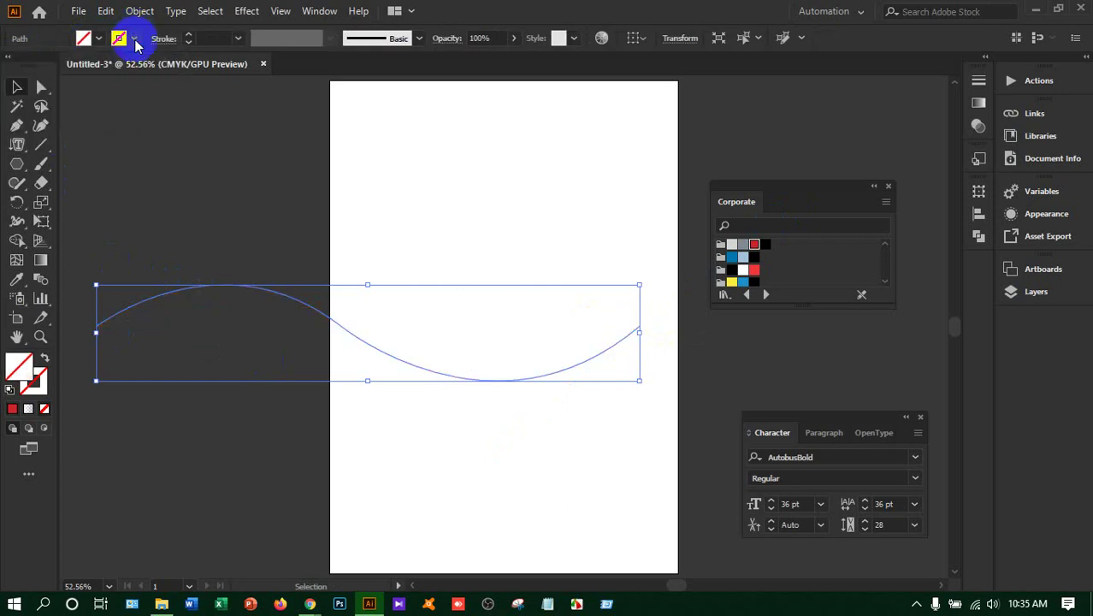
click(135, 40)
click(68, 67)
click(79, 68)
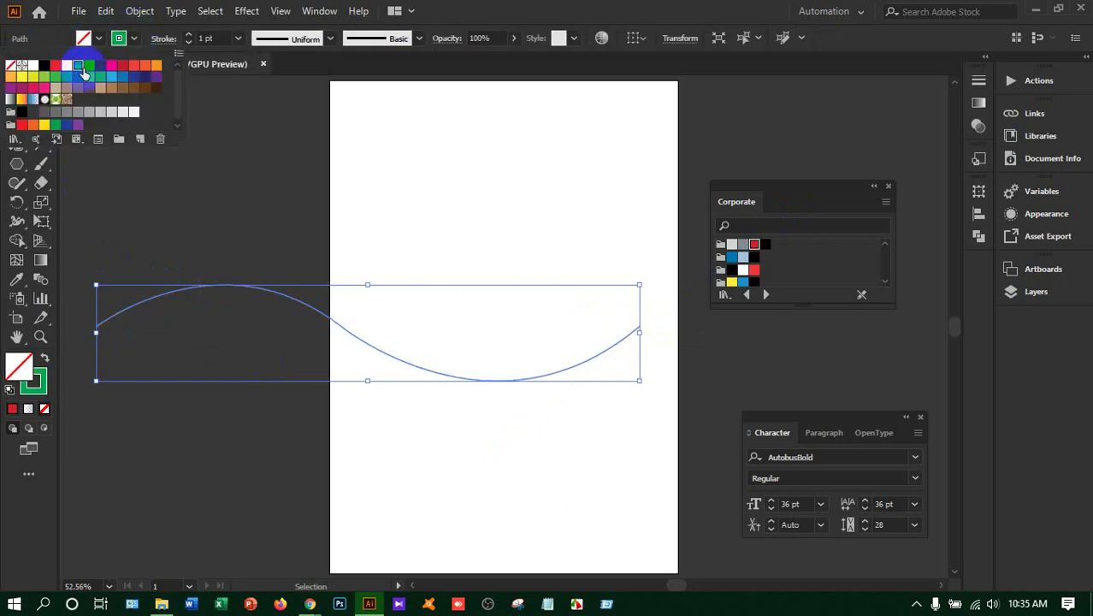
click(101, 67)
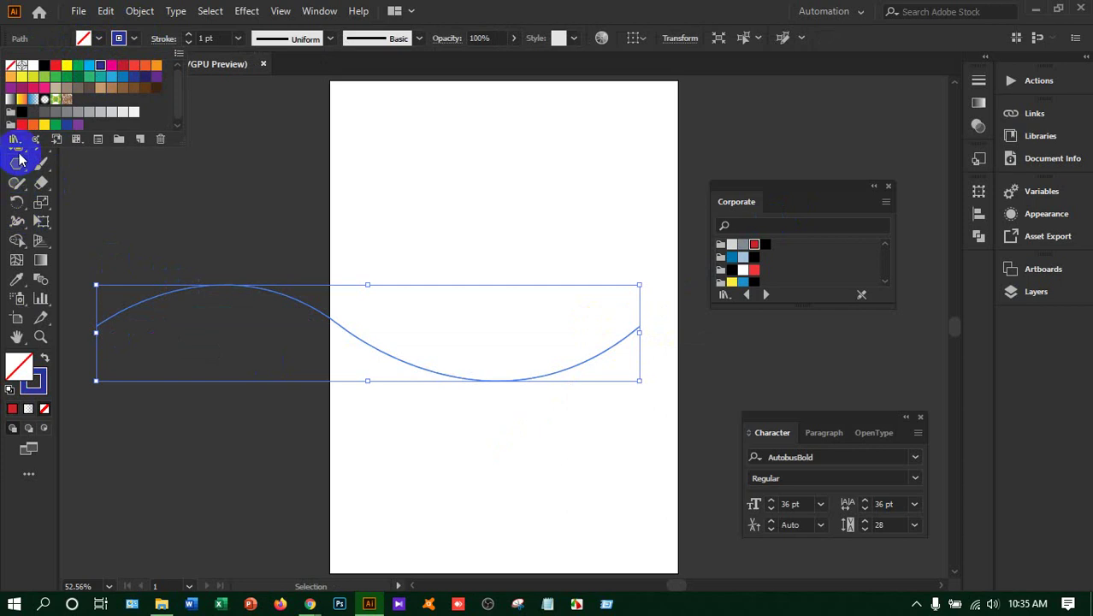
click(18, 146)
click(17, 144)
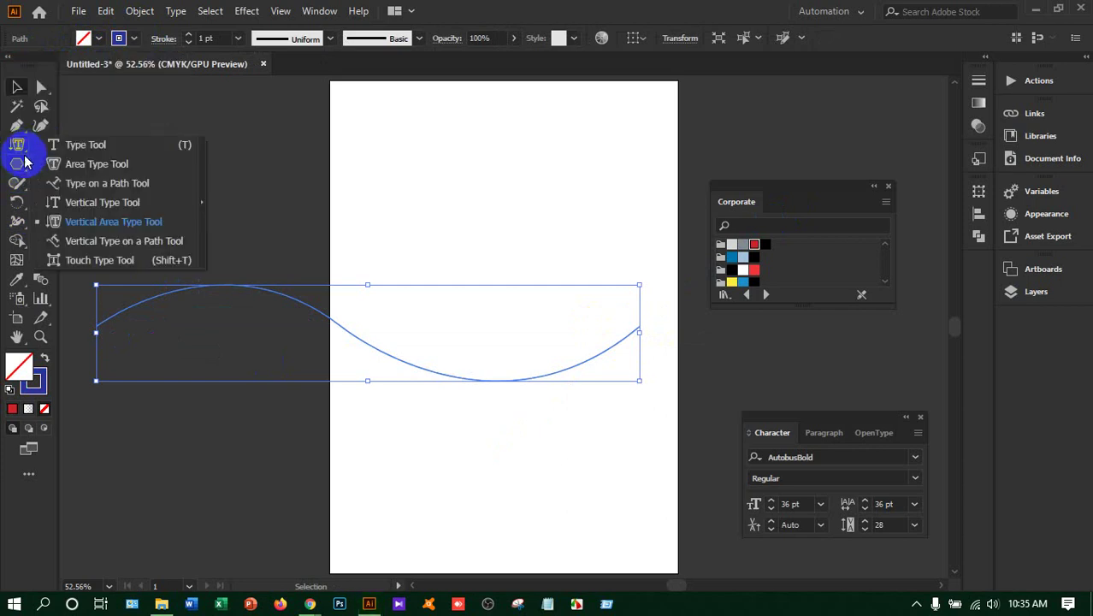
click(83, 242)
Add vertical text along the wave, load the Nature > Beach swatches, and colour it red
click(117, 320)
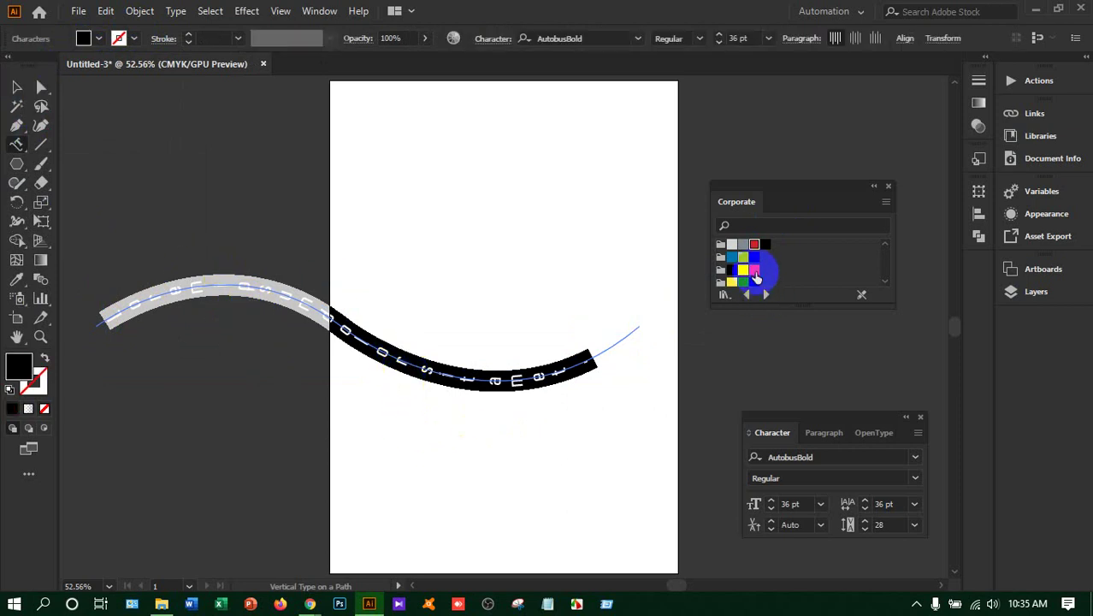
click(755, 274)
click(724, 294)
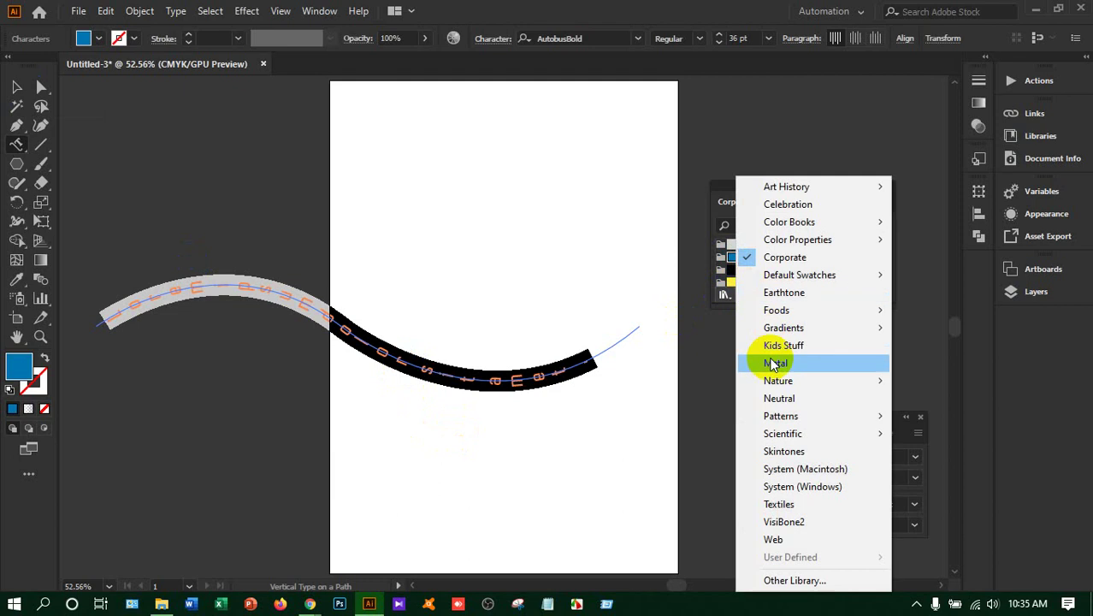
mouse_move(782, 387)
click(980, 385)
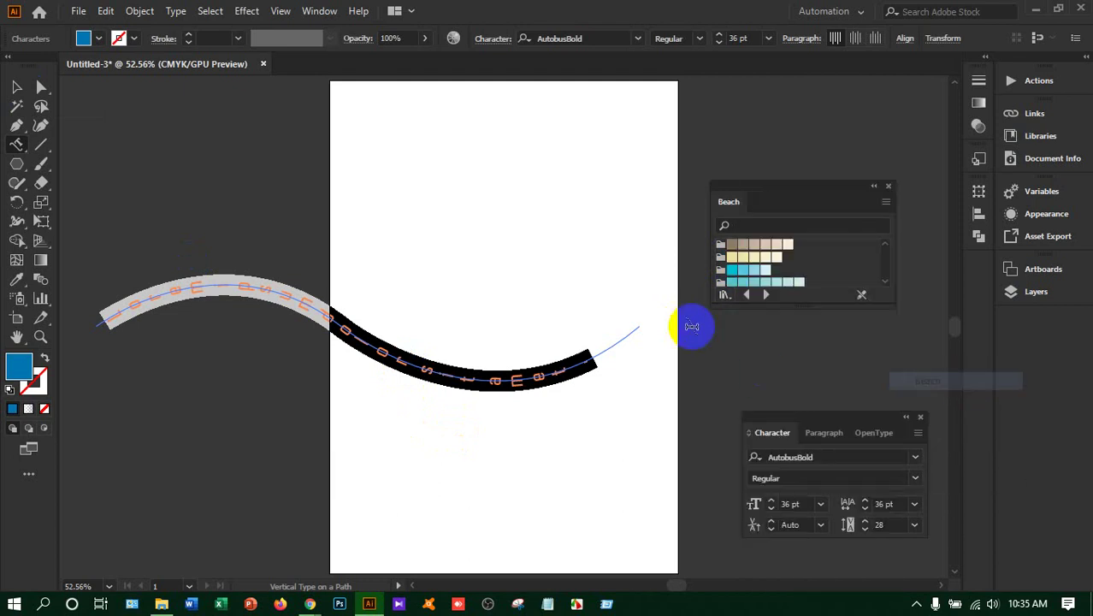
click(733, 274)
scroll(736, 275, down, 2)
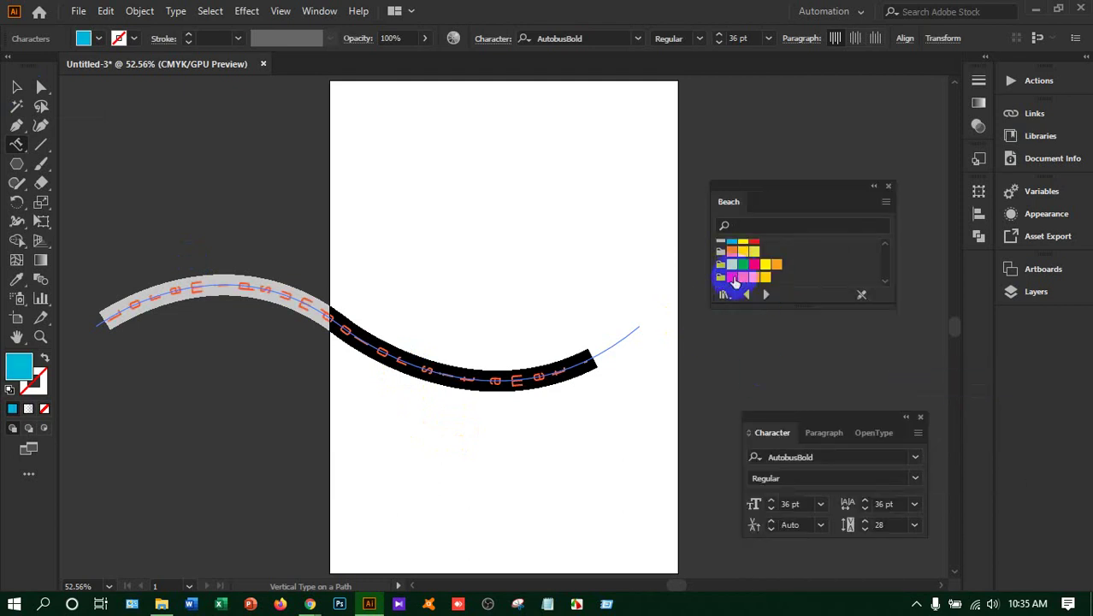
click(731, 277)
click(284, 330)
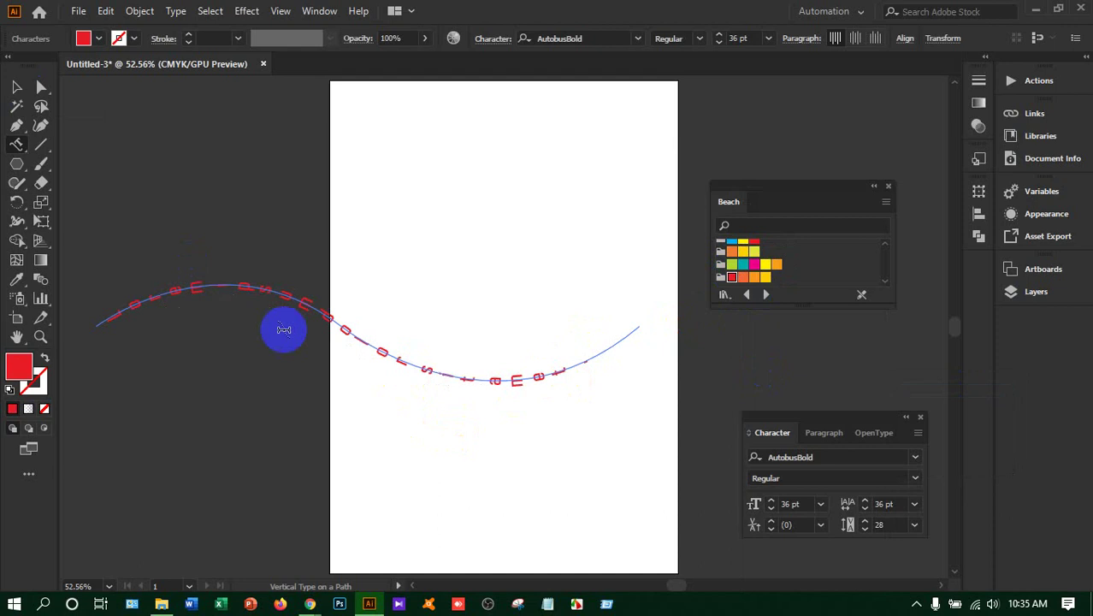
Set the path text's font to Myriad Variable Concept and select the object
triple_click(242, 310)
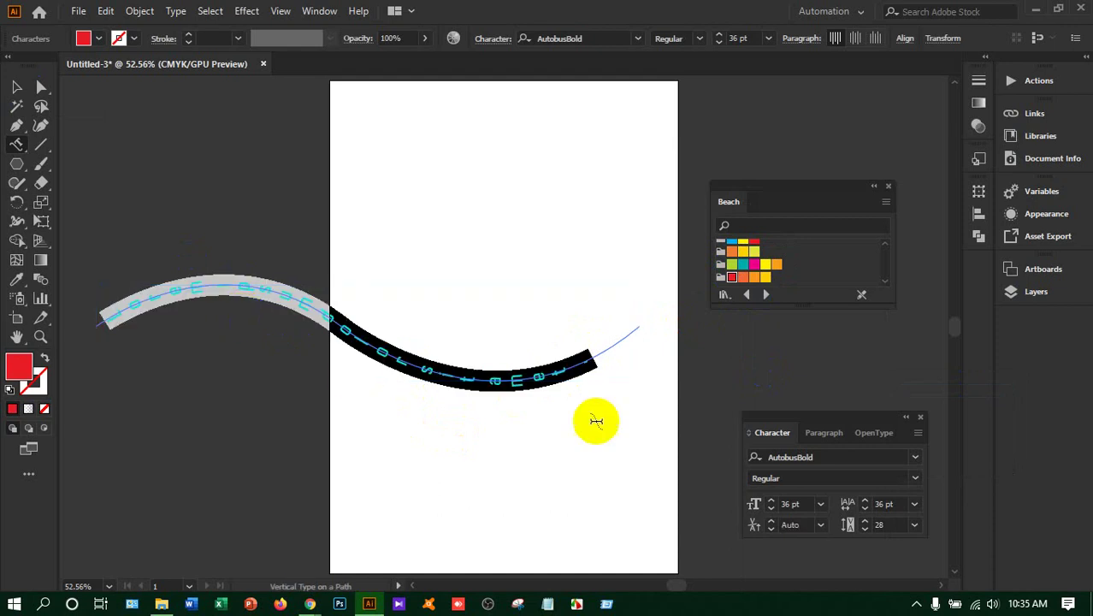
click(916, 459)
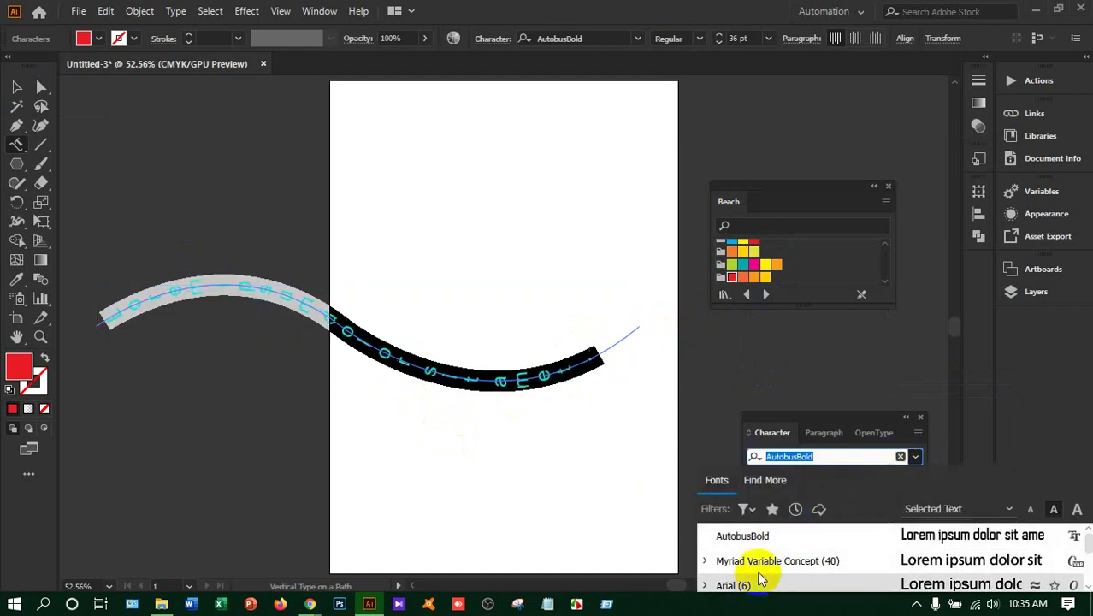
click(757, 568)
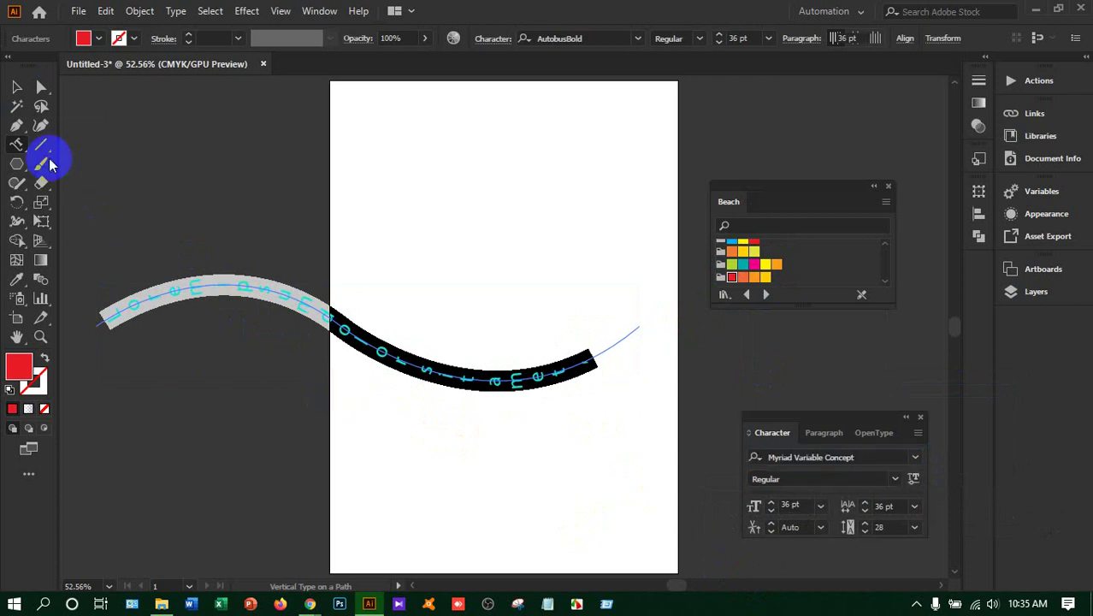
click(16, 89)
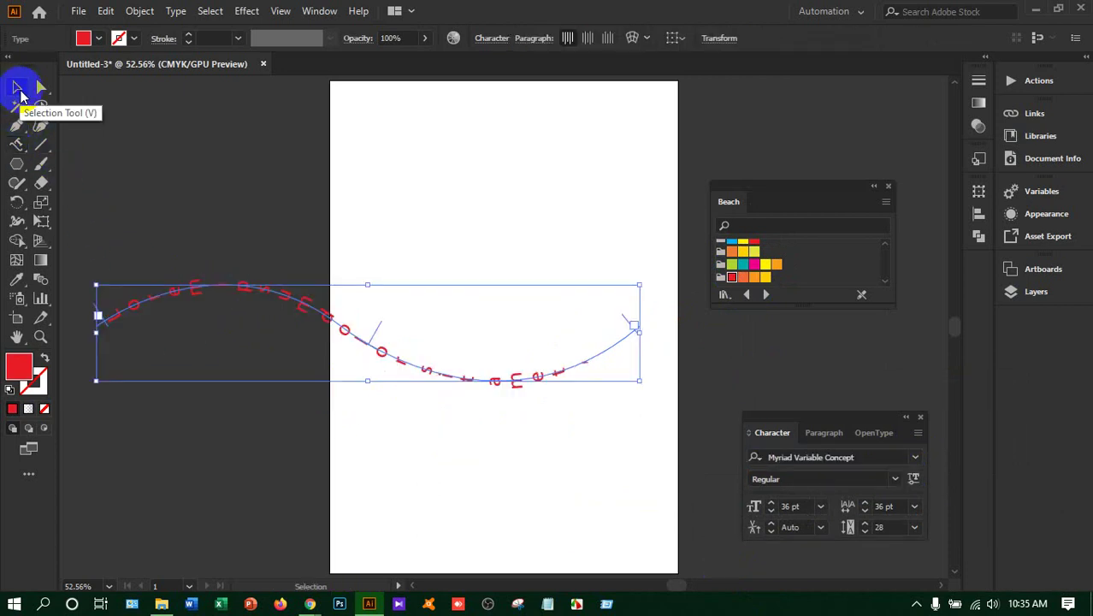
Delete the wave-path text object
key(Delete)
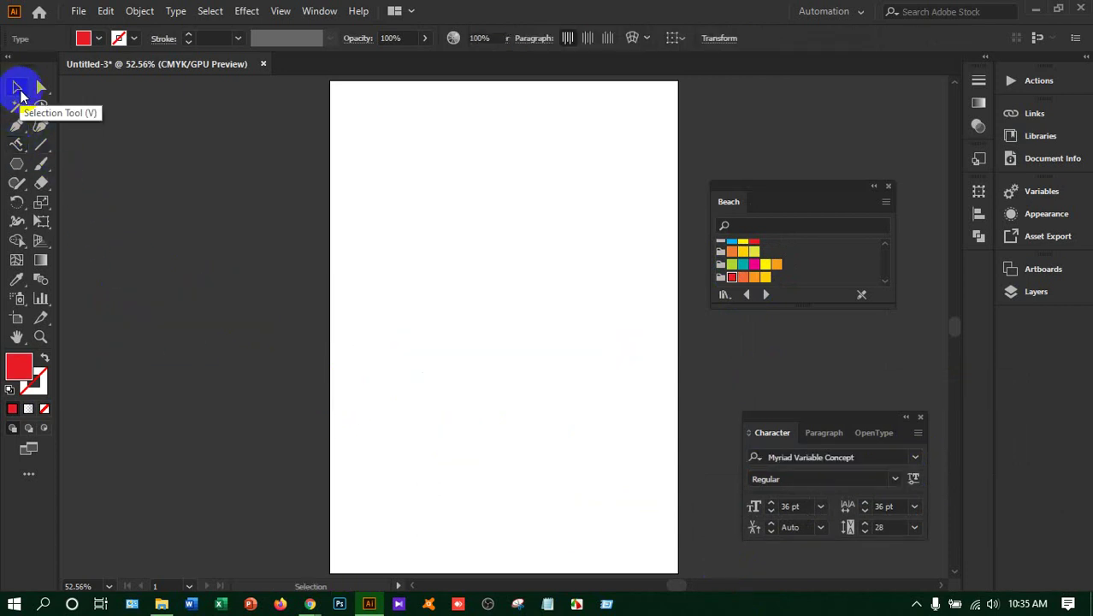
click(14, 149)
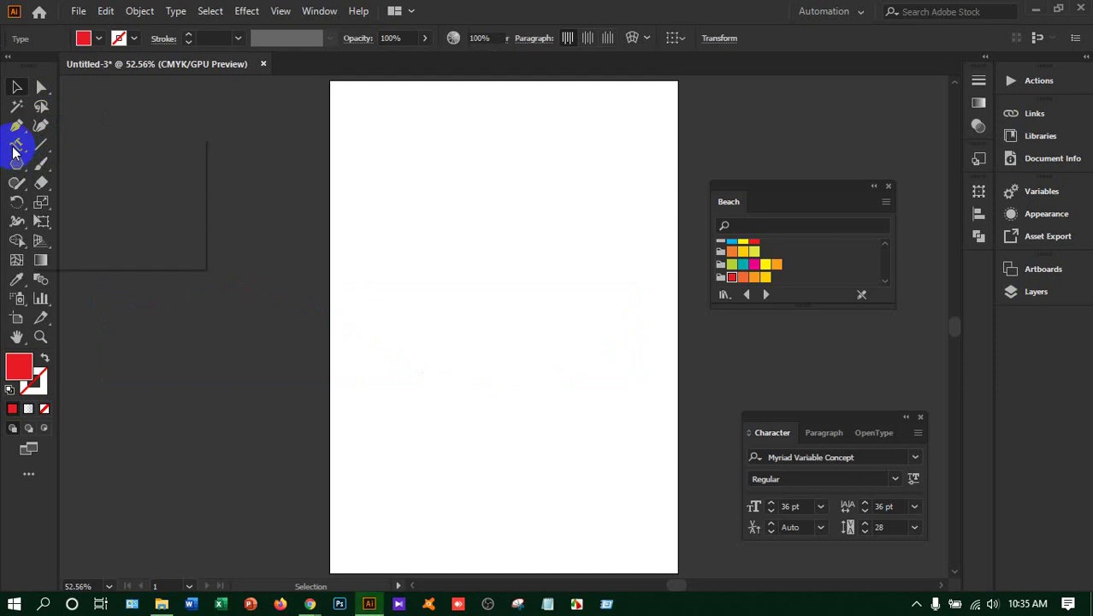
drag(13, 152, 92, 271)
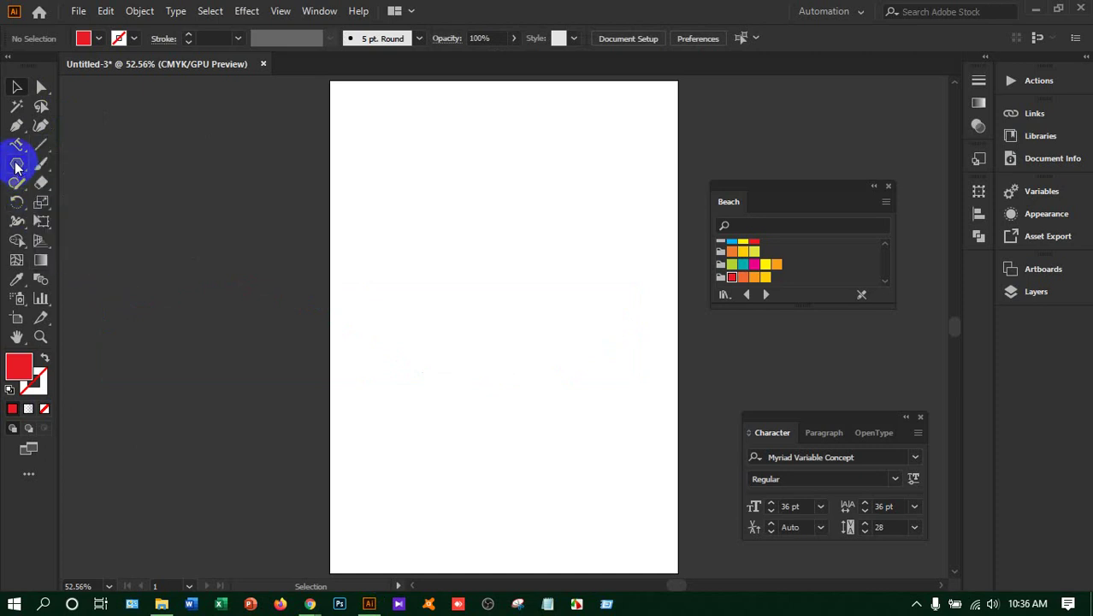
Draw a large red rectangle, about 467 × 415 pt, on the upper artboard
drag(15, 166, 81, 172)
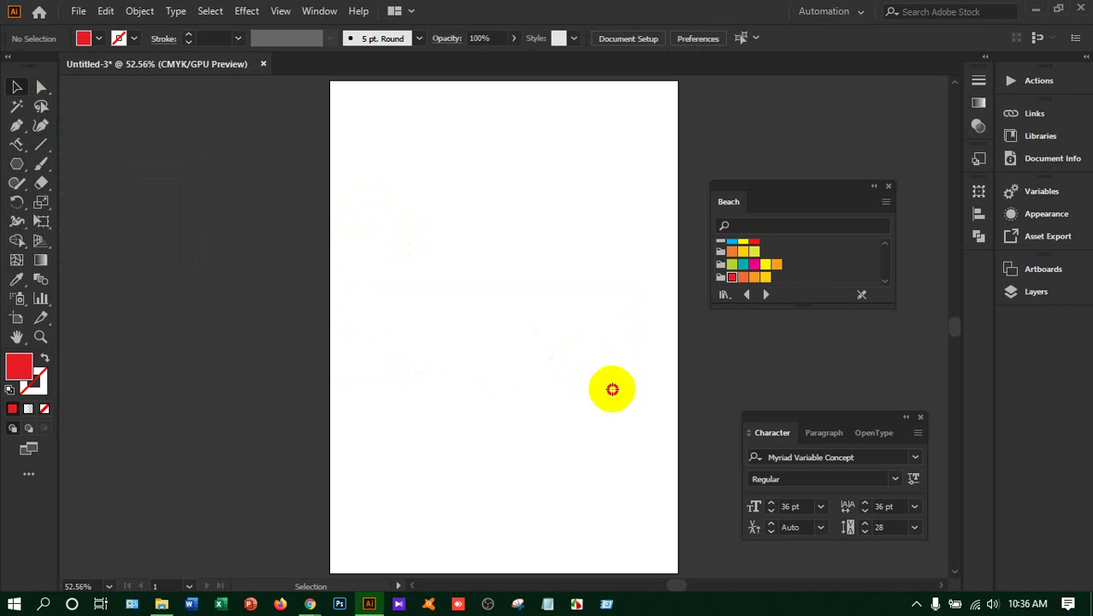
click(384, 250)
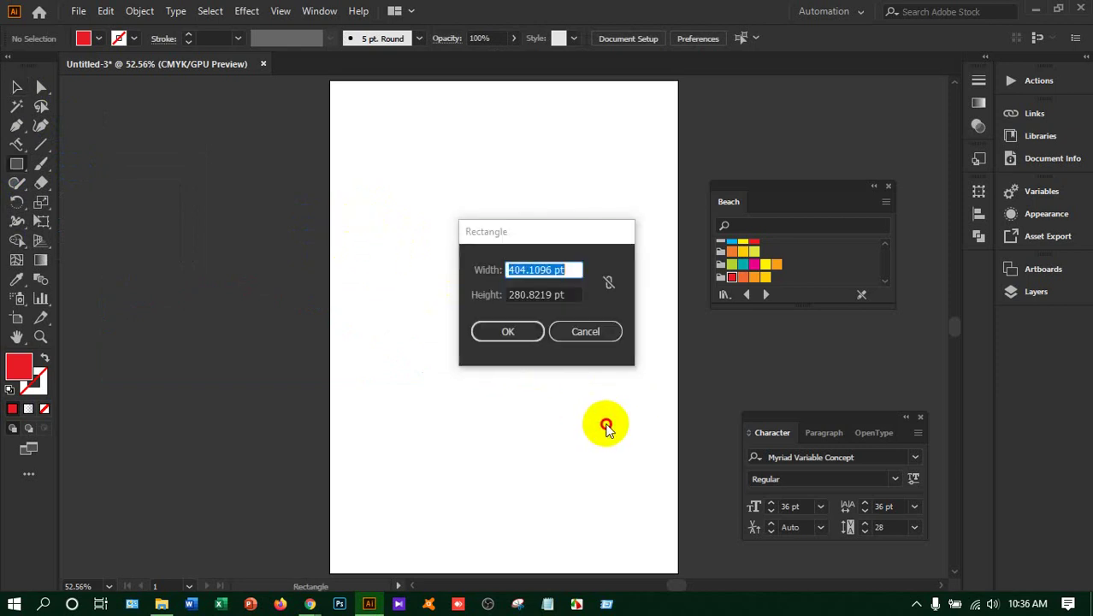
click(585, 331)
drag(361, 223, 629, 460)
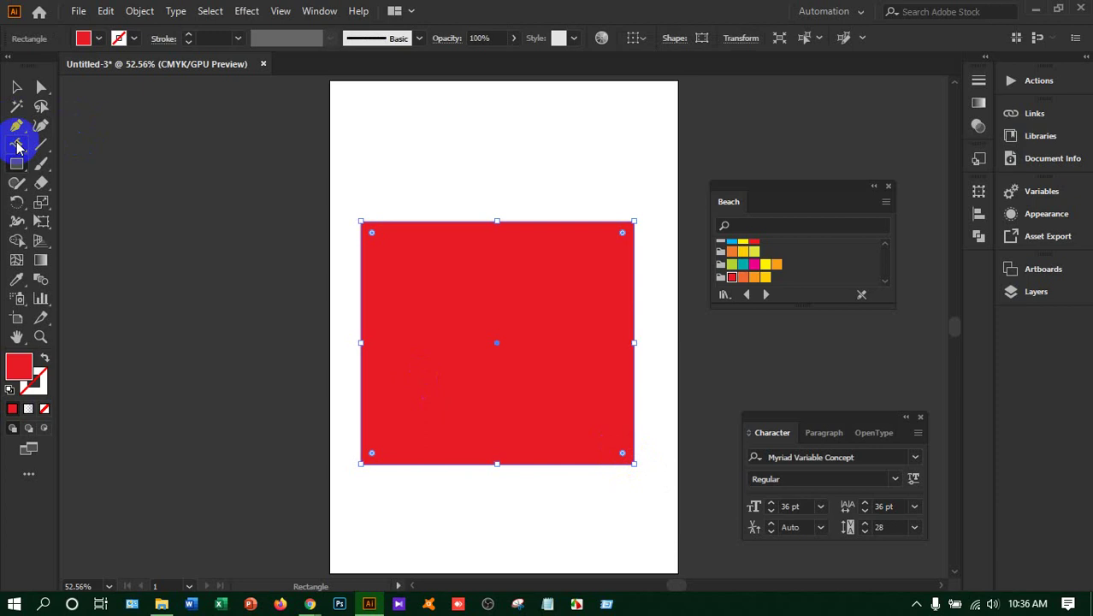
drag(17, 146, 86, 144)
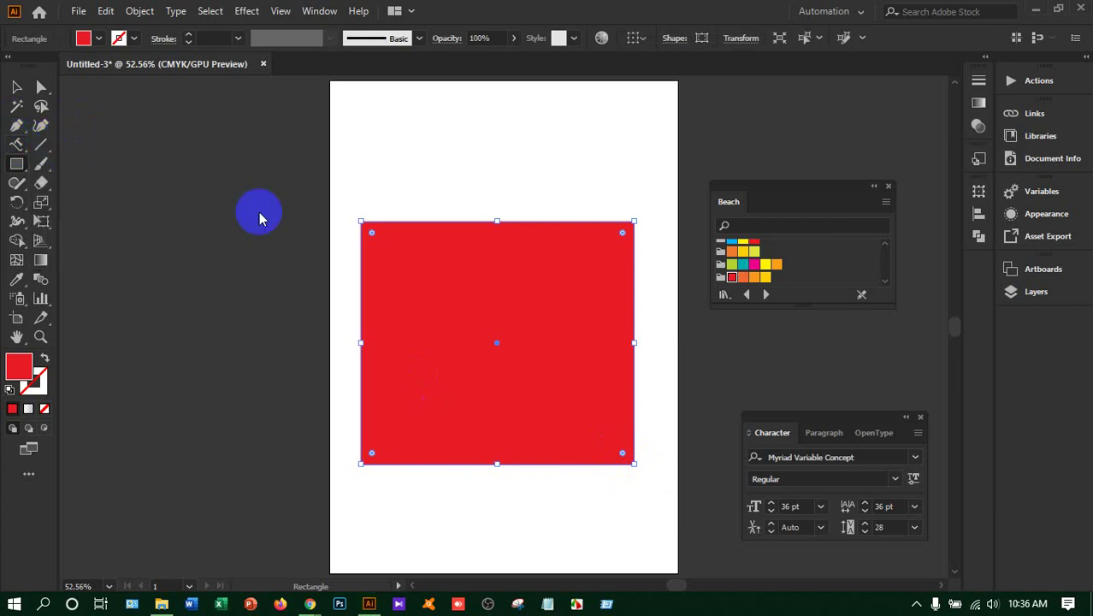
Turn the red rectangle into a frame of black Lorem ipsum area text and nudge it up
click(374, 232)
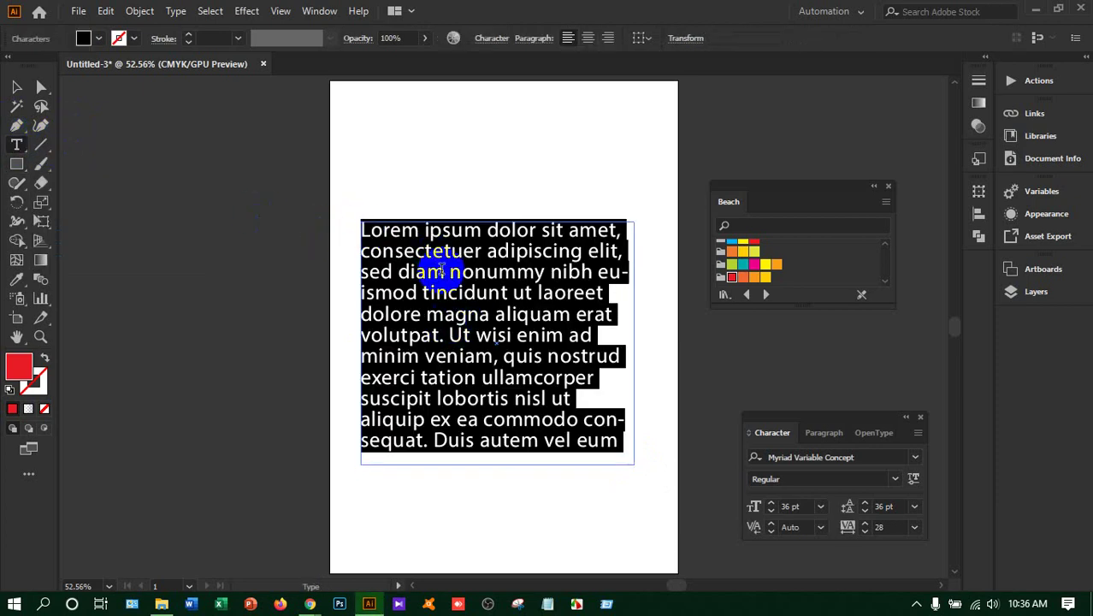
click(16, 86)
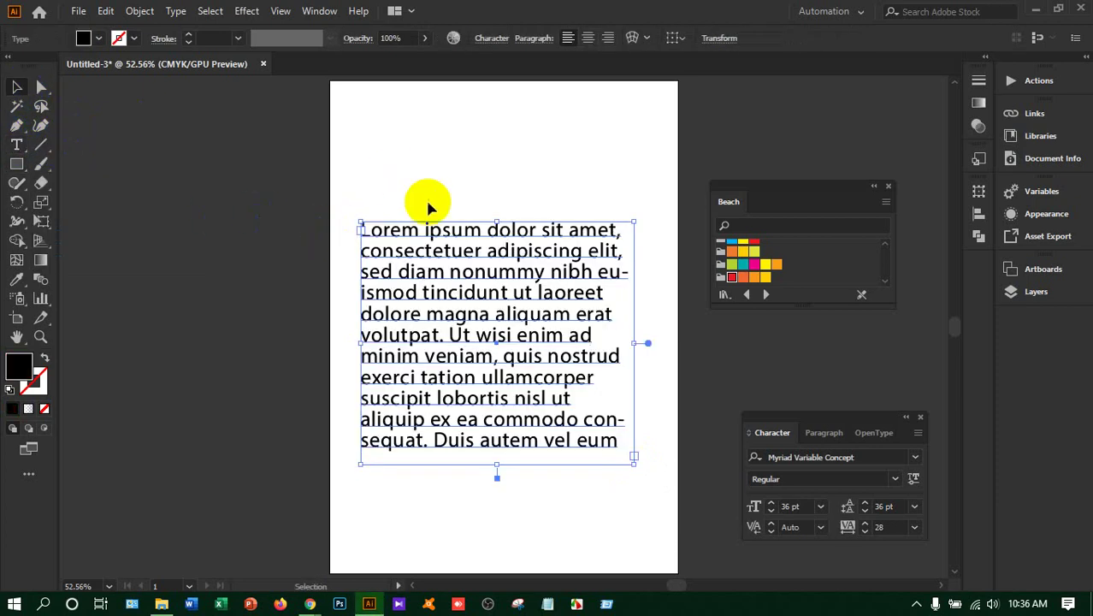
drag(452, 219, 471, 166)
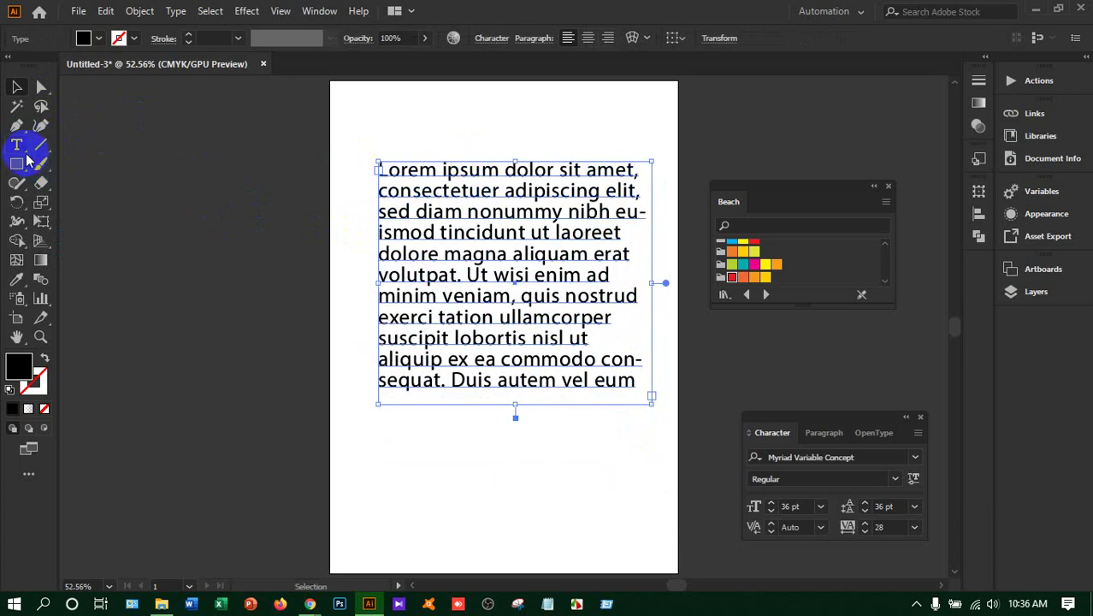
click(25, 156)
Trial-scale the g in magna with Touch Type, undoing each widening and enlargement
click(109, 261)
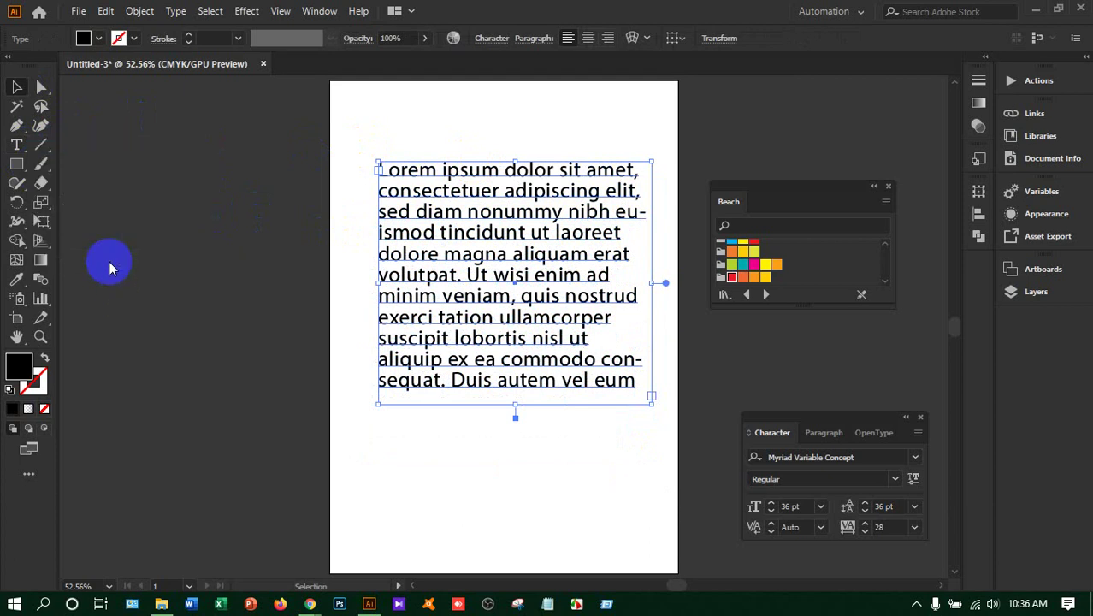
click(483, 263)
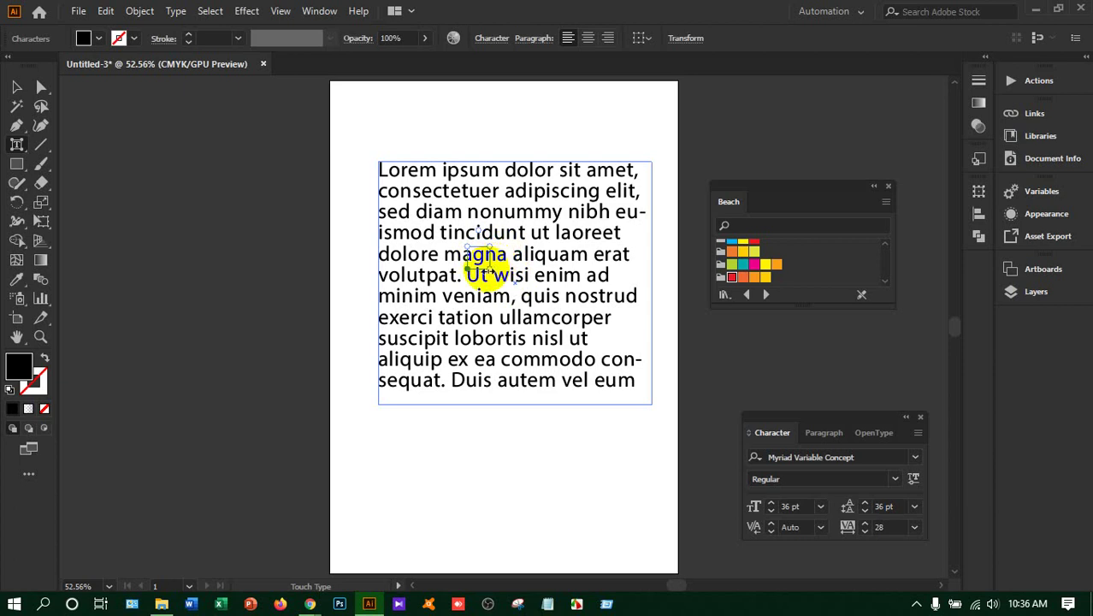
drag(485, 269, 520, 301)
key(ctrl+z)
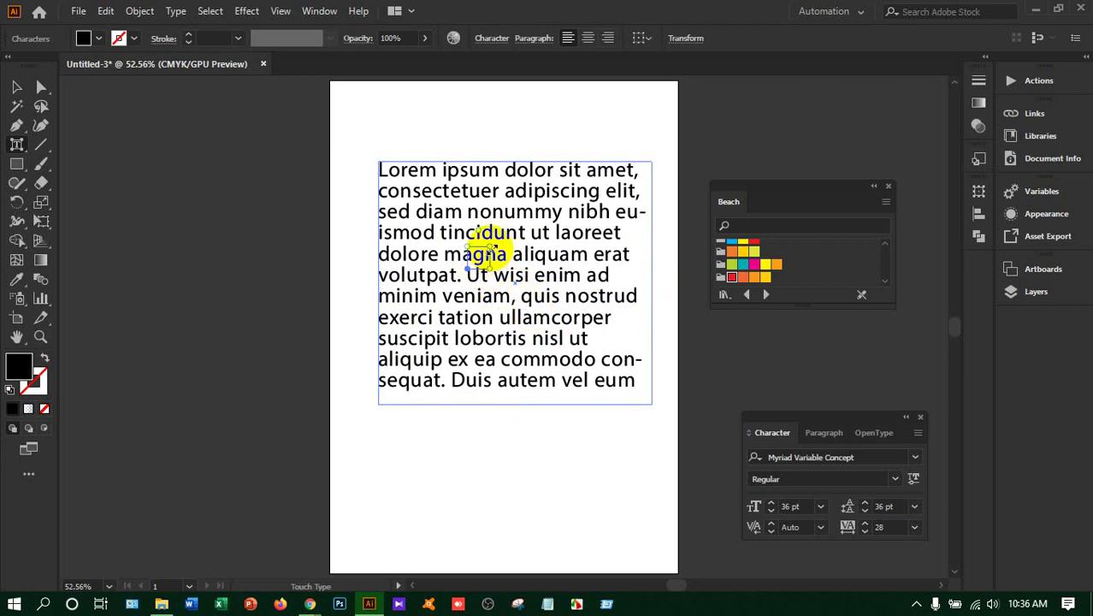
drag(490, 249, 508, 232)
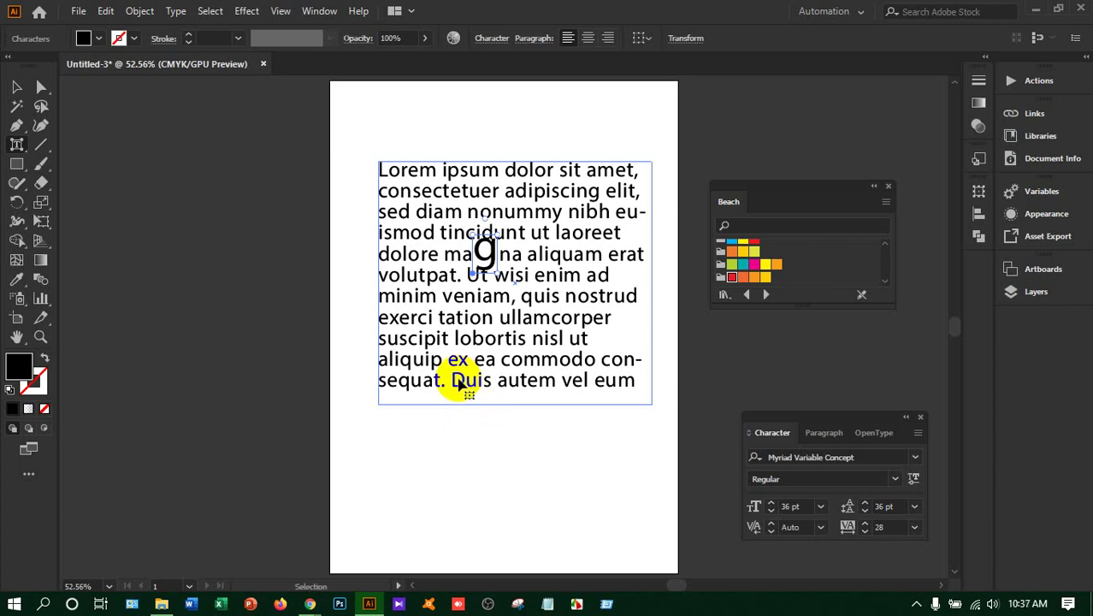
key(ctrl+z)
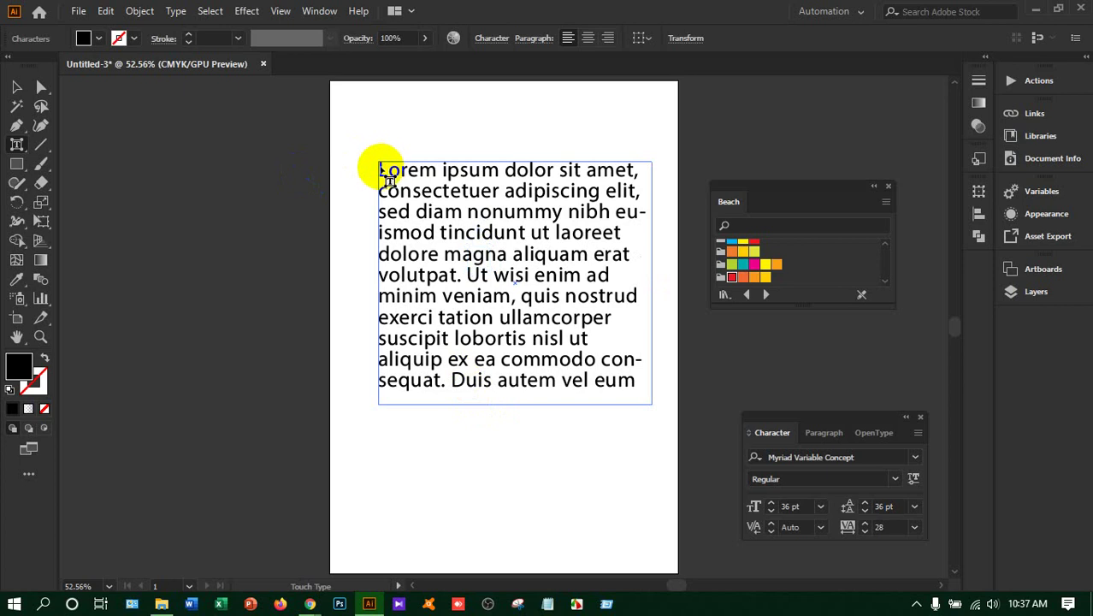
Enlarge the L of Lorem and tilt it about 45 degrees
click(383, 171)
drag(395, 157, 427, 108)
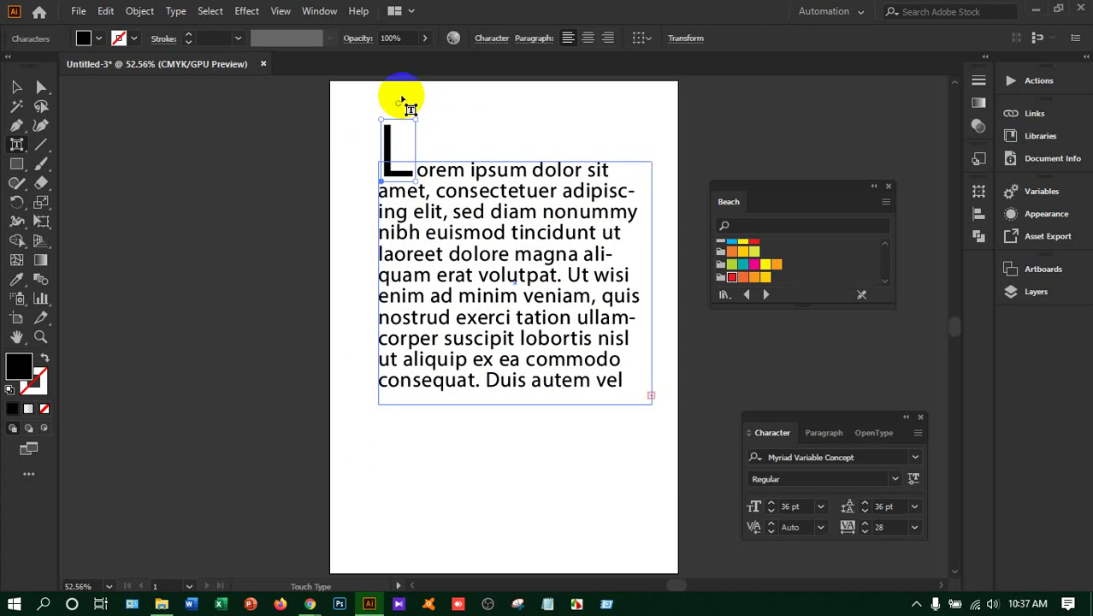
drag(399, 103, 372, 147)
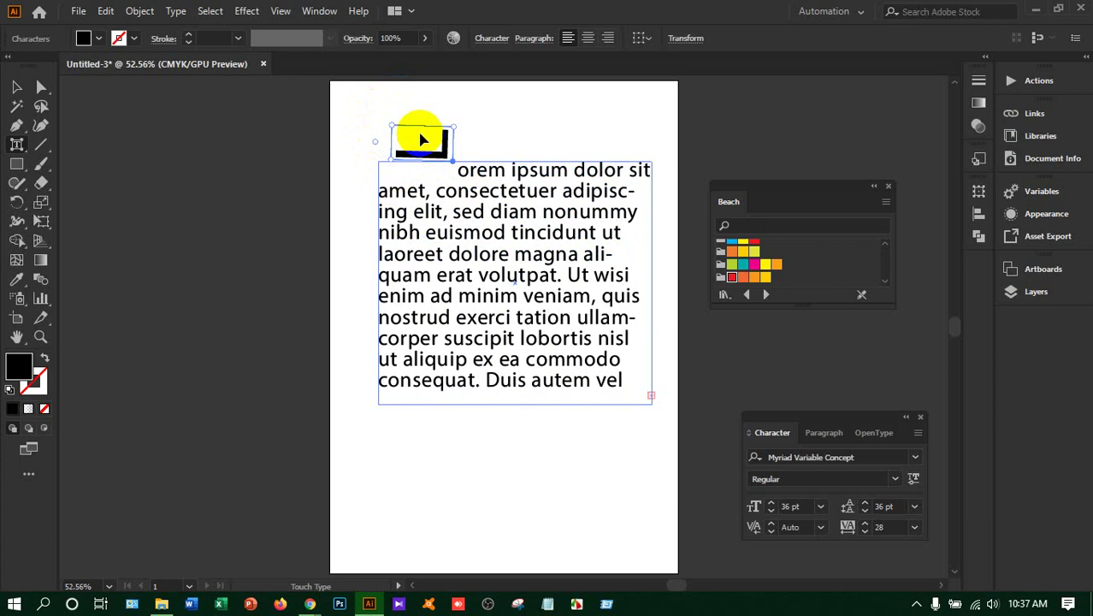
drag(421, 140, 421, 140)
key(ctrl+z)
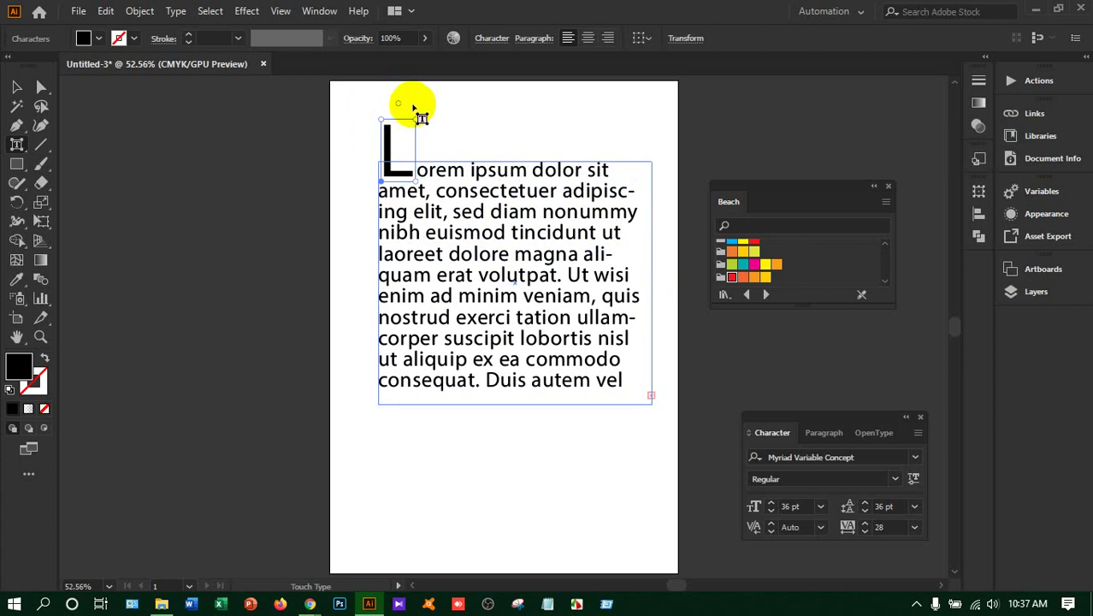
drag(398, 99, 505, 147)
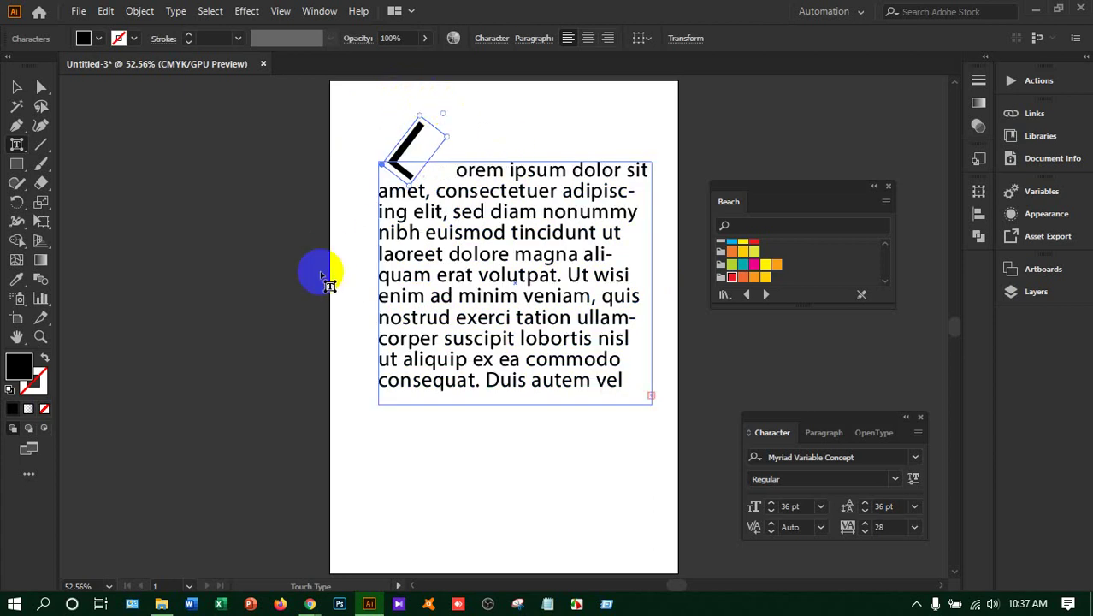
drag(435, 109, 426, 170)
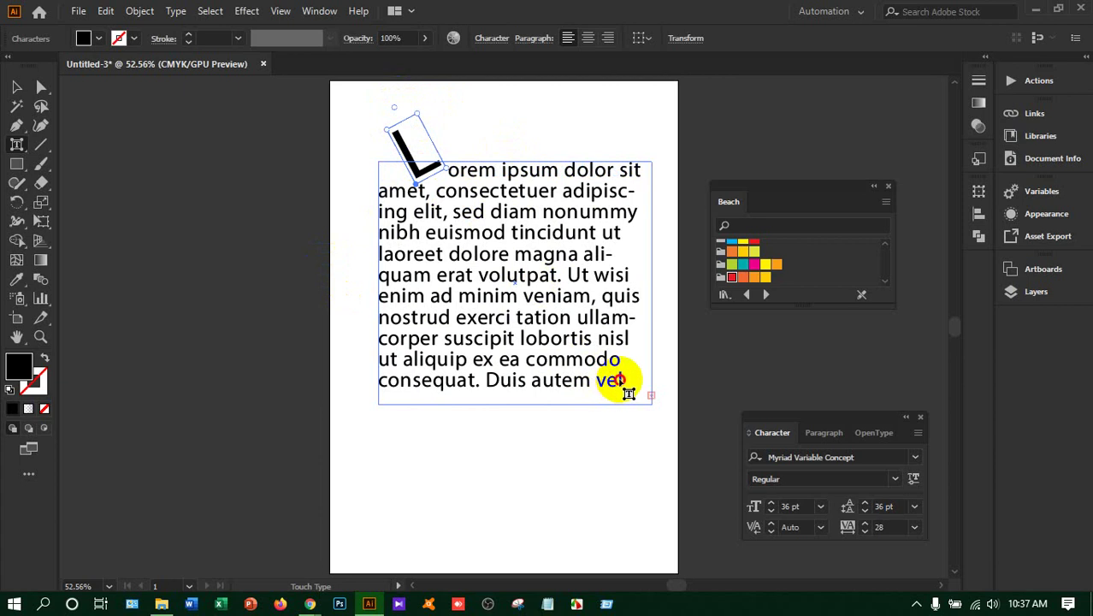
Stretch the last letter of vel, then scale the i in minim tall and shift it right
drag(635, 366, 703, 248)
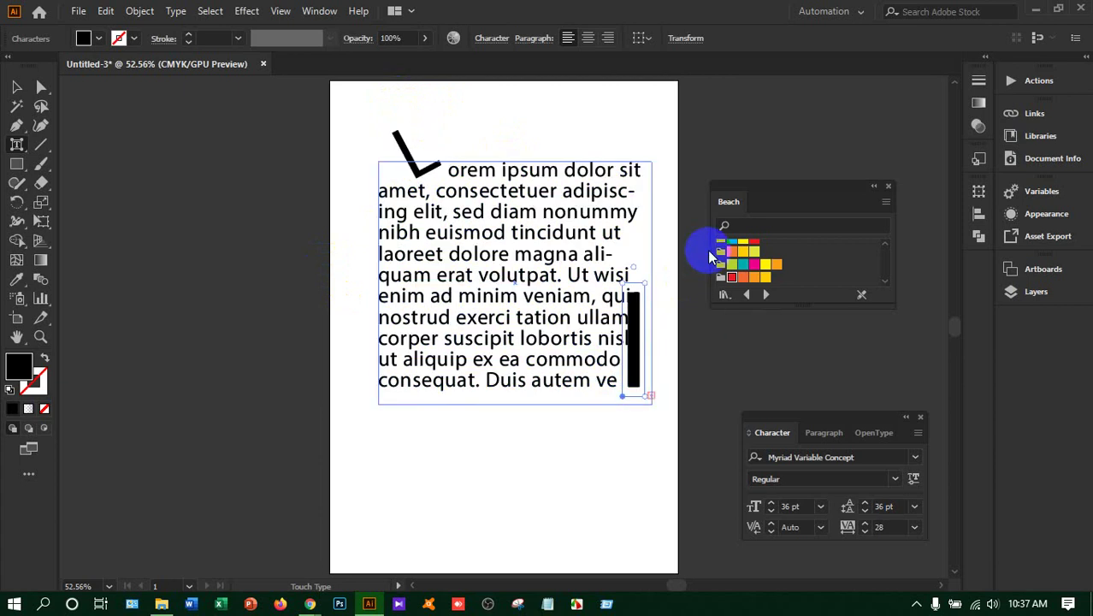
click(485, 292)
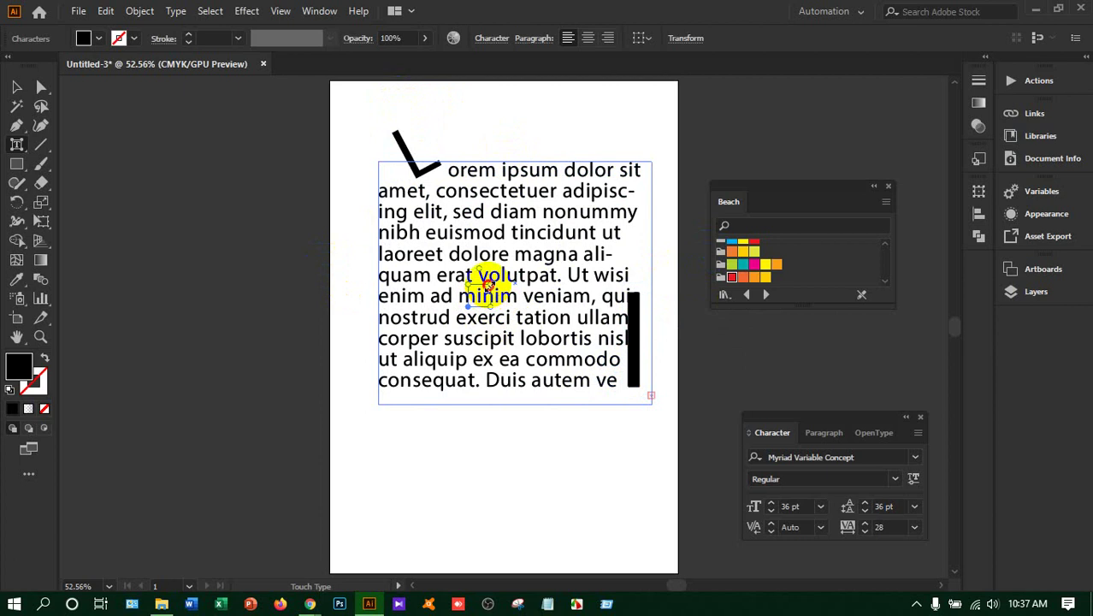
drag(486, 288, 586, 184)
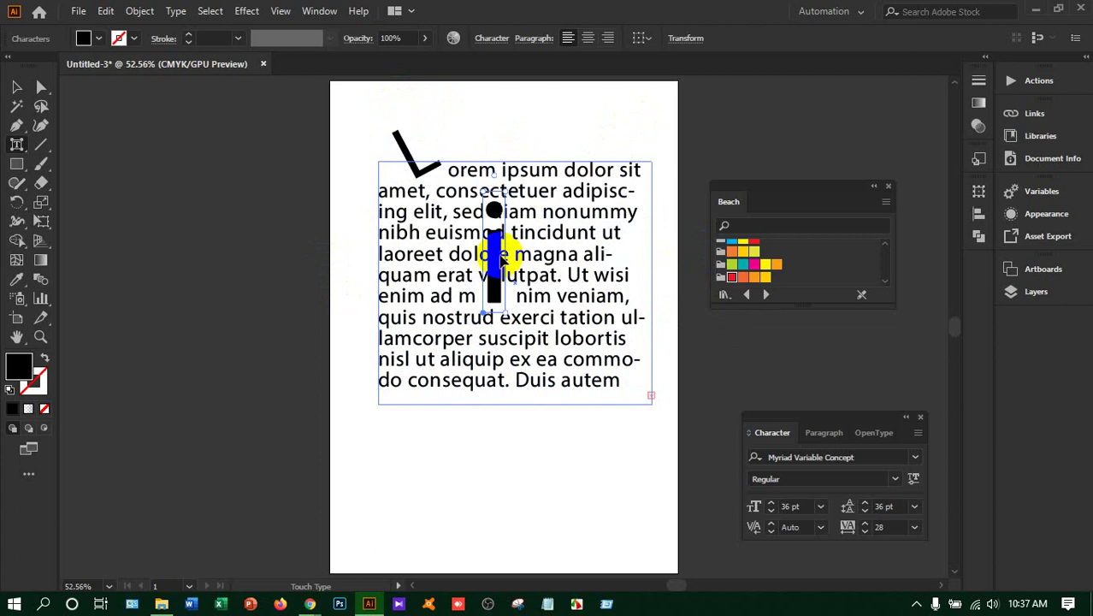
drag(500, 261, 535, 261)
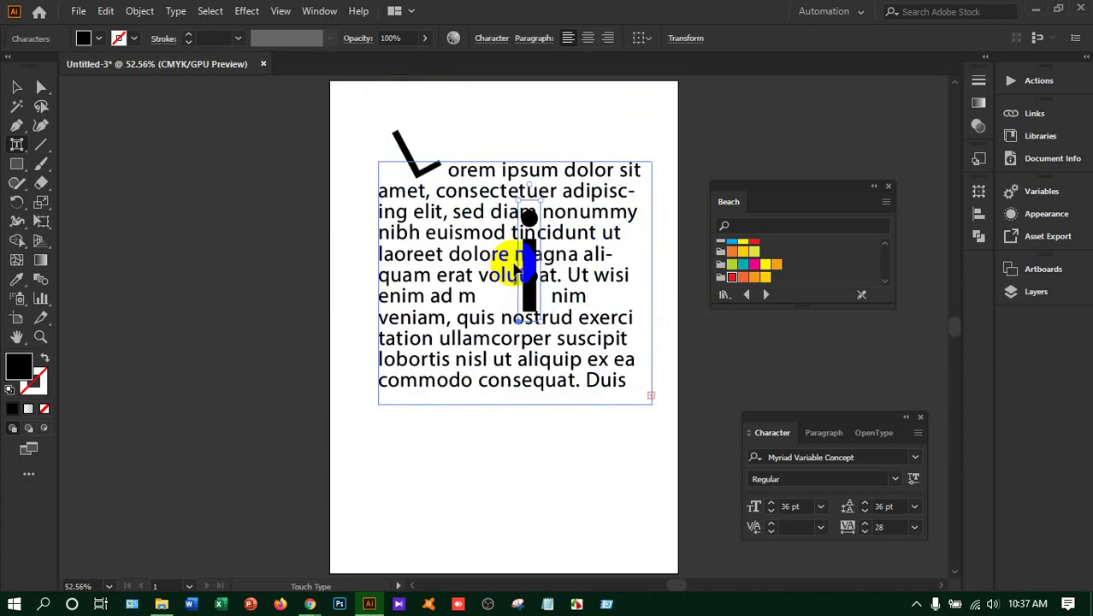